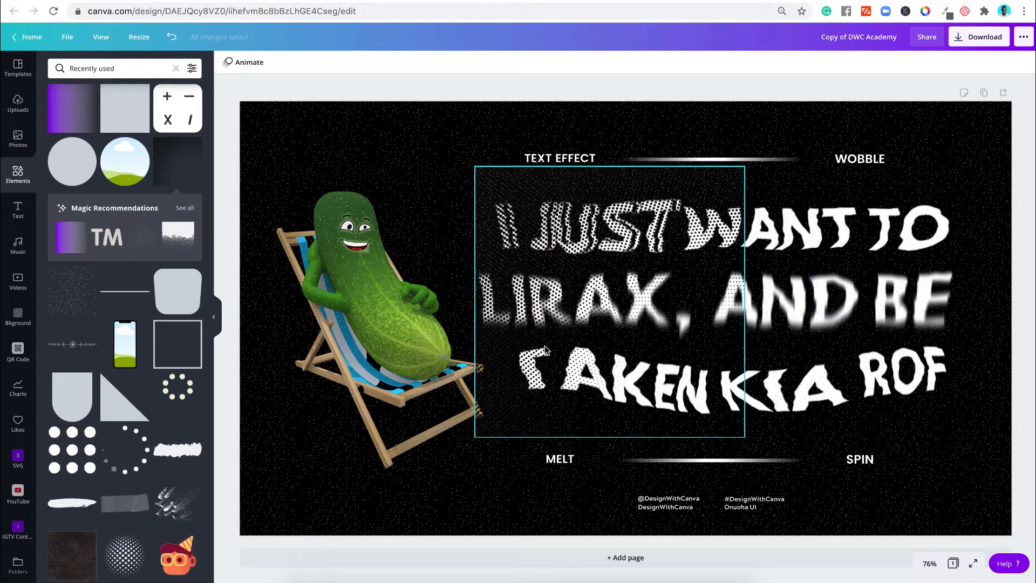
- Add a new page with a heading reading "EFFECTS FOR TEXT IN CANVA"
left_click(632, 563)
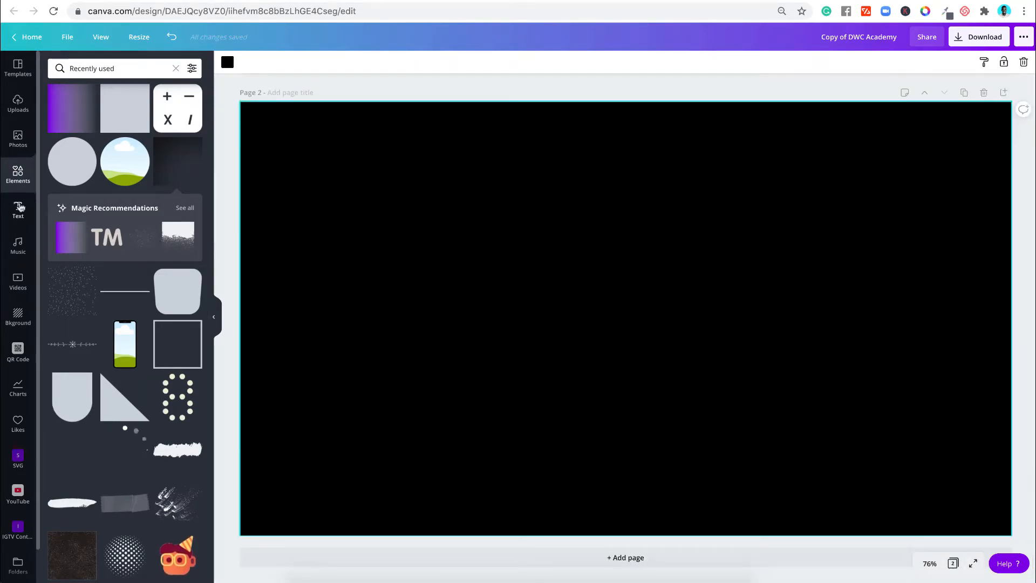
left_click(21, 184)
left_click(18, 209)
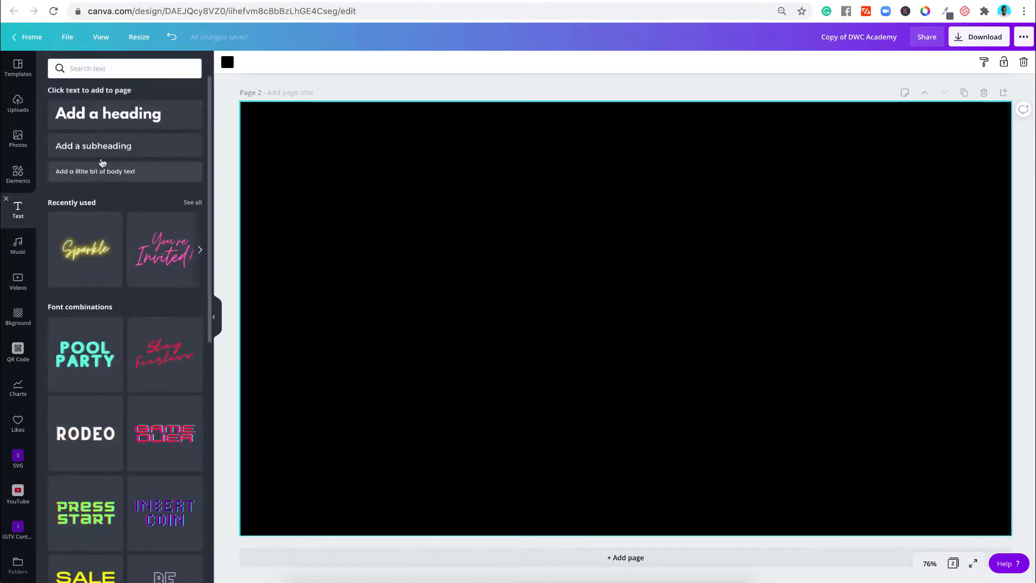
left_click(110, 119)
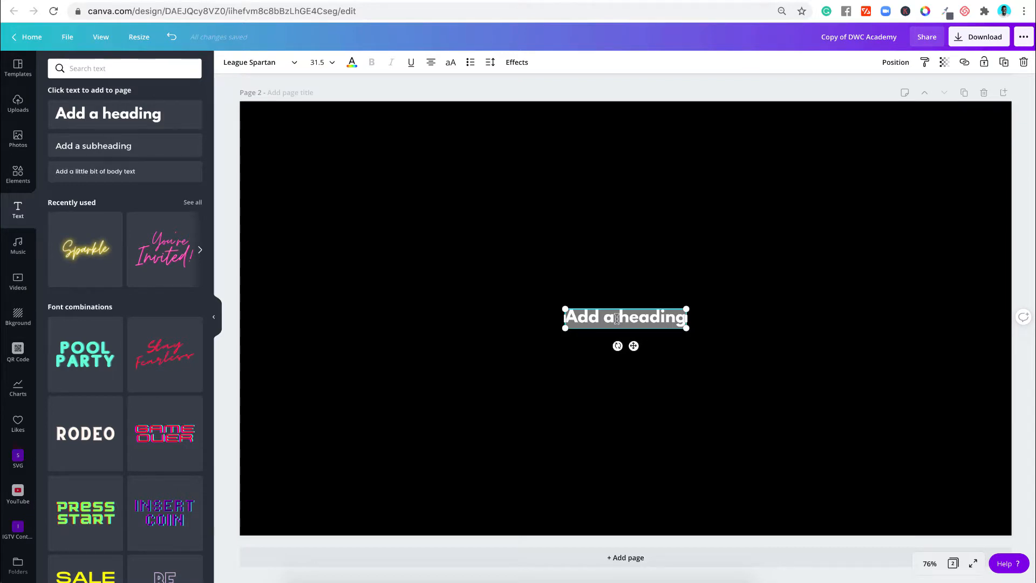
key("BackSpace")
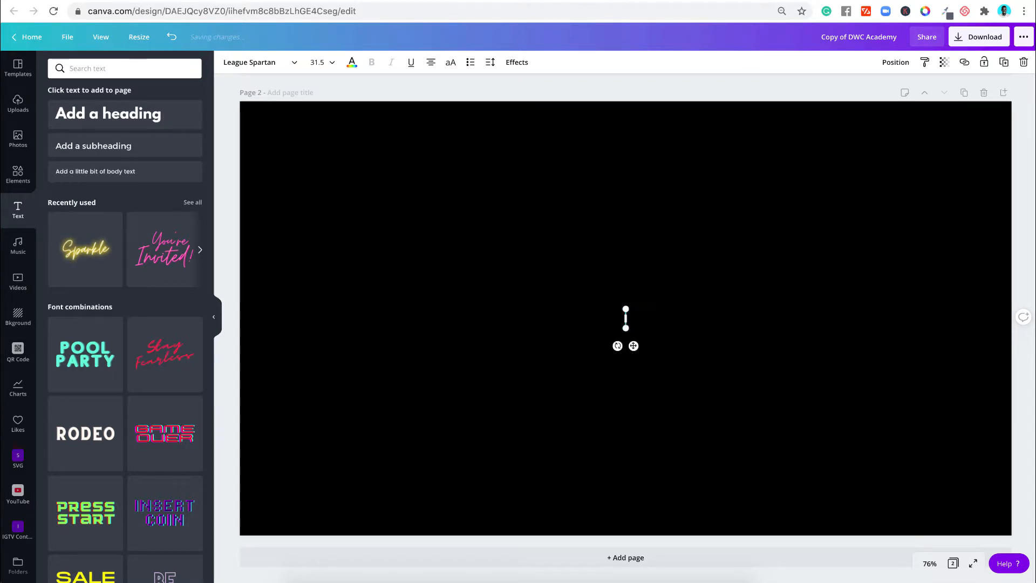
type("EFFECTS")
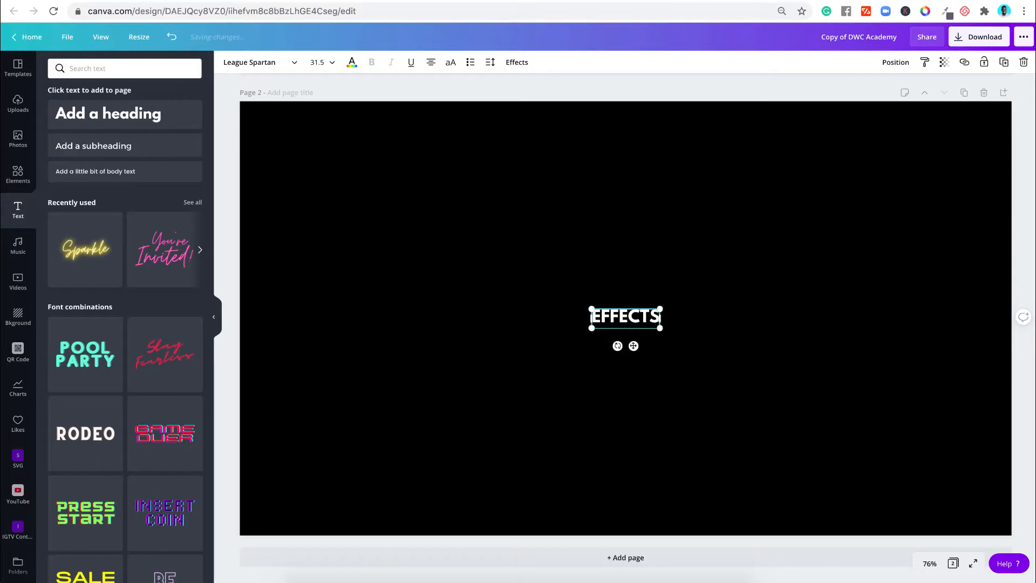
type(" FOR TEXT")
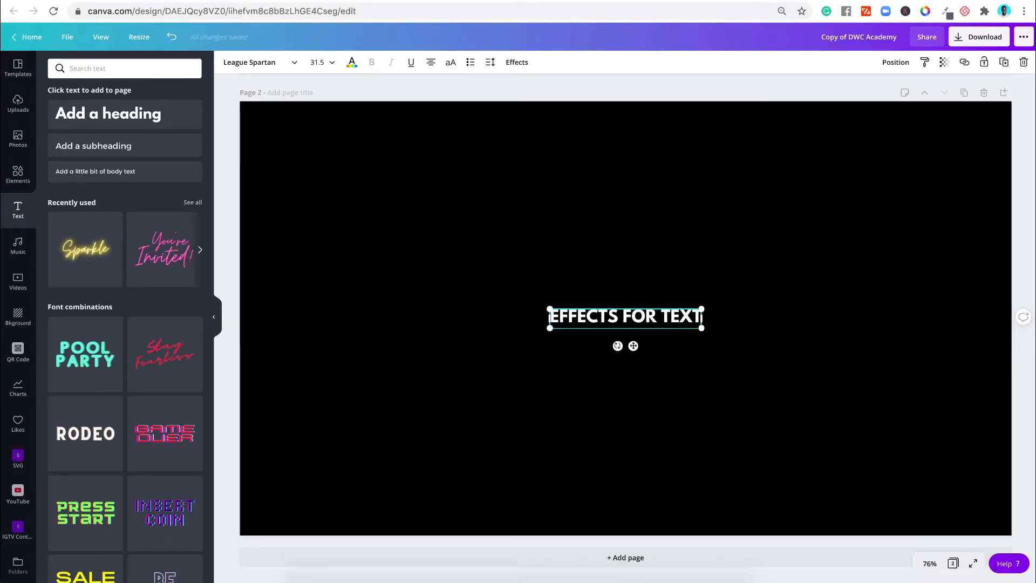
type(" IN CANVA")
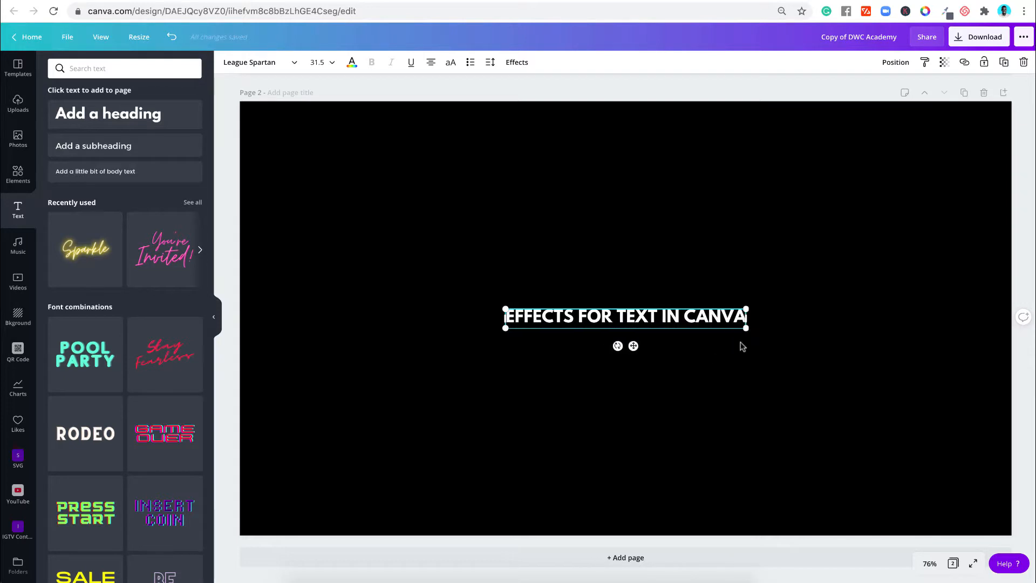
- Enlarge the heading to a font size of about 89.7 and break it into two lines before TEXT
left_click_drag(747, 331, 961, 396)
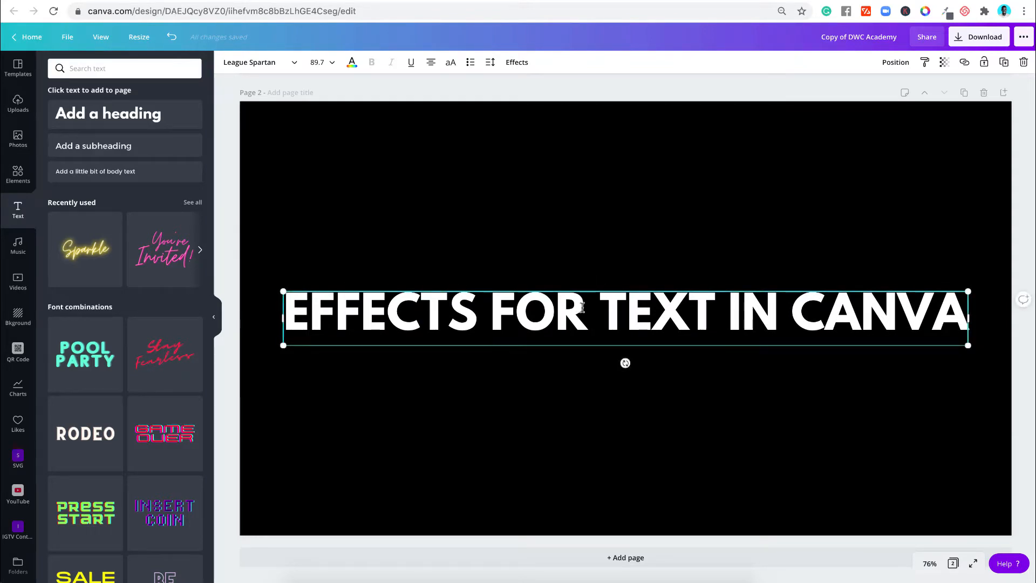
left_click(603, 305)
left_click(603, 305)
key("Return")
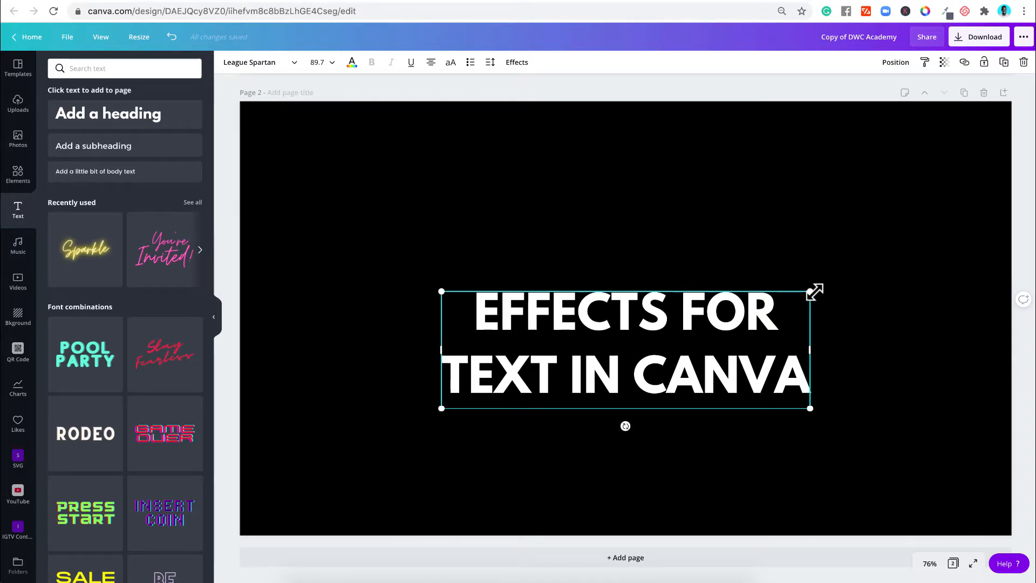
left_click(852, 269)
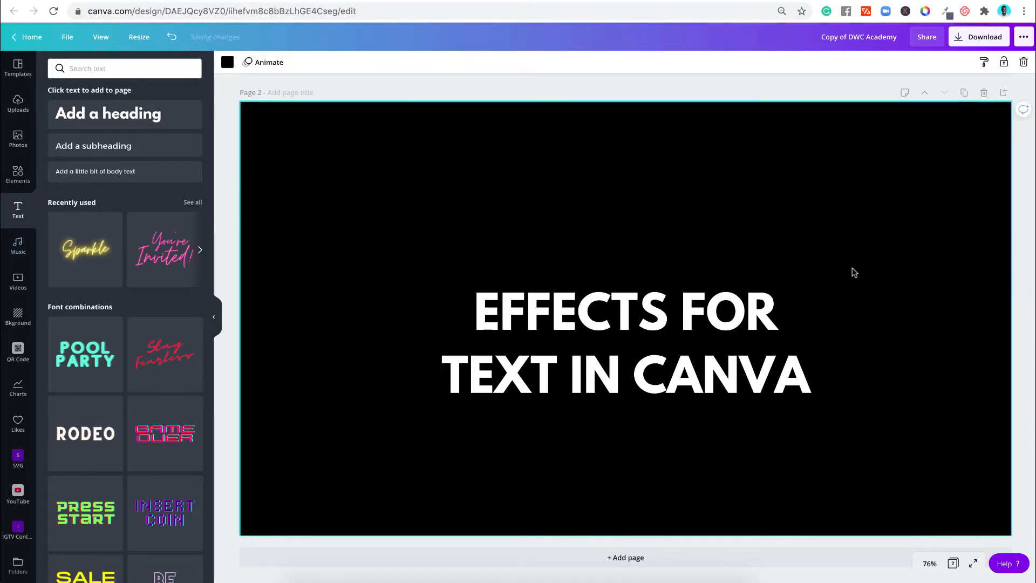
- Duplicate the heading above itself, leaving only EFFECTS FOR in the upper box and TEXT IN CANVA in the lower one
left_click(757, 308)
left_click_drag(757, 308, 755, 180)
triple_click(635, 314)
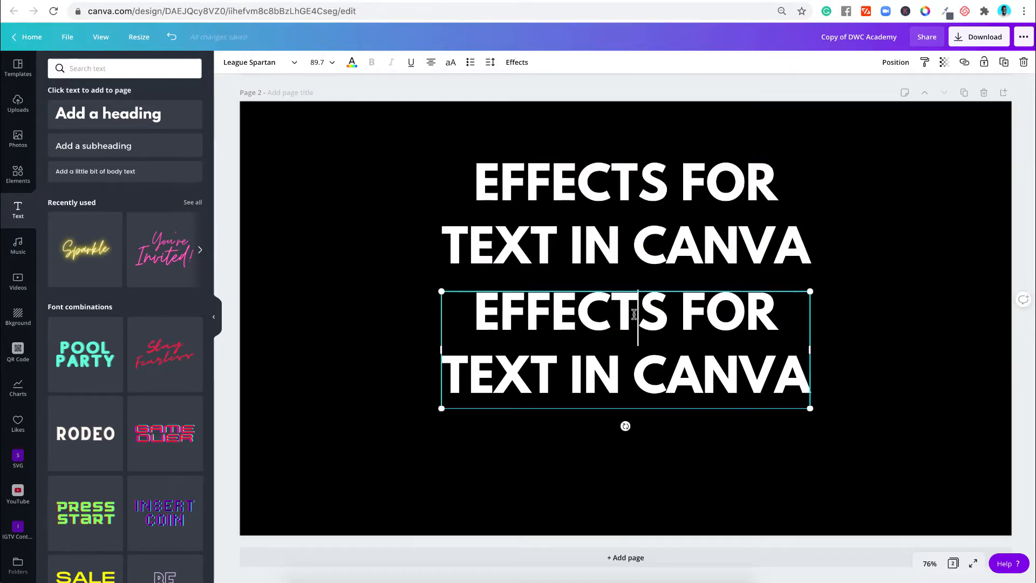
key("BackSpace")
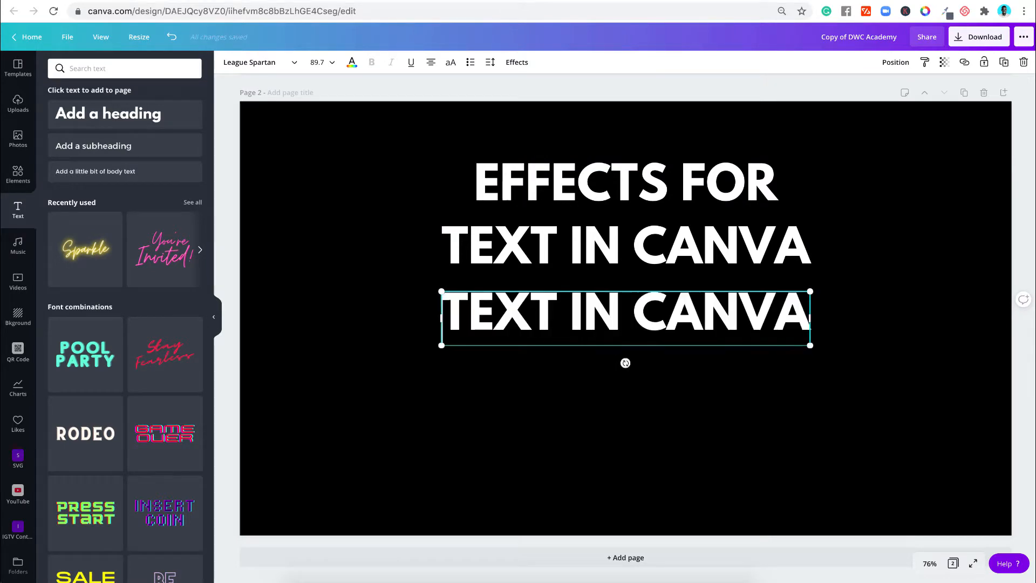
left_click(655, 240)
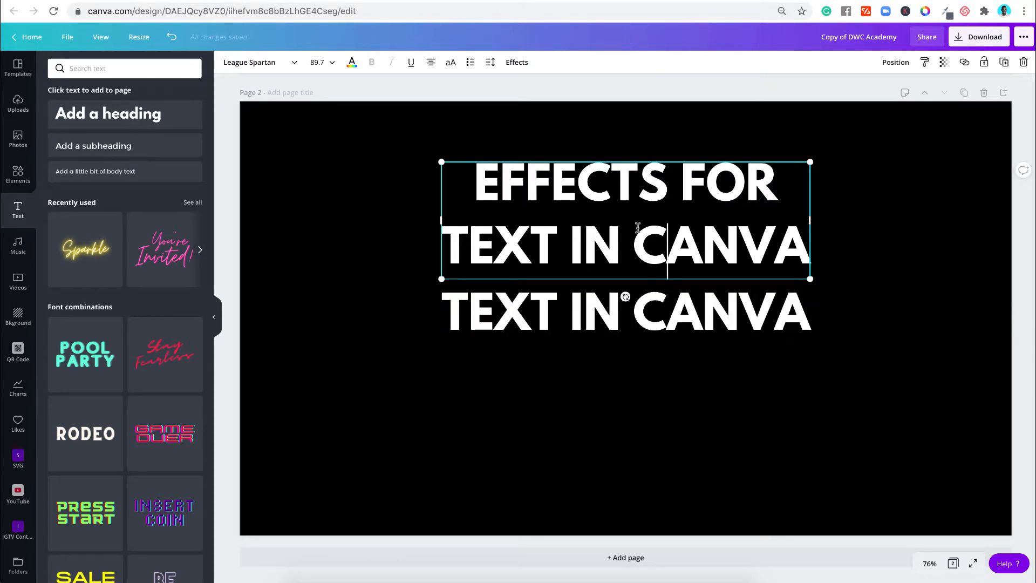
left_click(506, 247)
left_click_drag(443, 239, 813, 244)
key("BackSpace")
key("BackSpace")
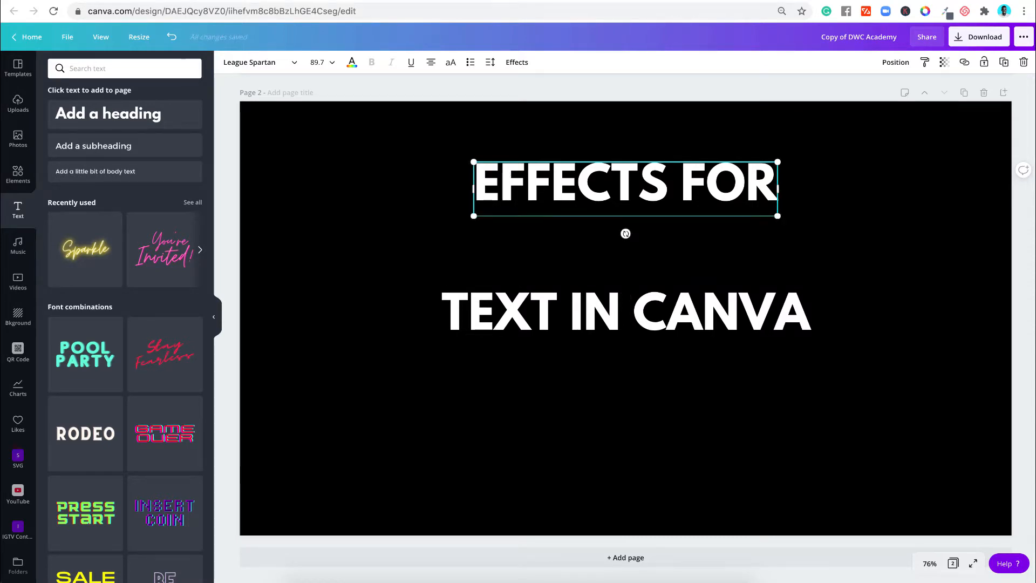
left_click(967, 240)
- Enlarge EFFECTS FOR to a font size of about 195 and TEXT IN CANVA to about 167
left_click(719, 208)
left_click_drag(777, 216, 943, 302)
left_click(767, 320)
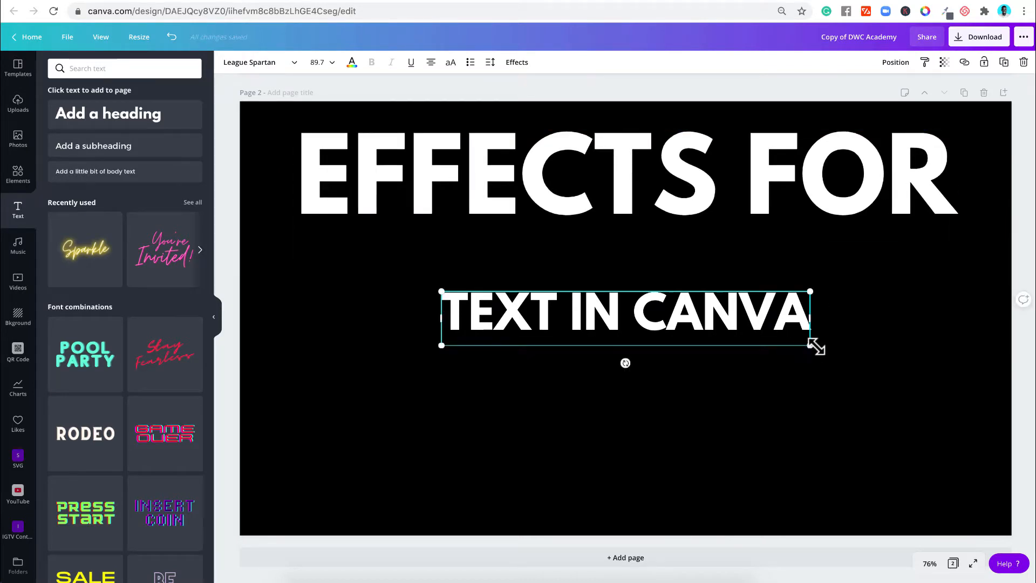
left_click_drag(812, 347, 959, 429)
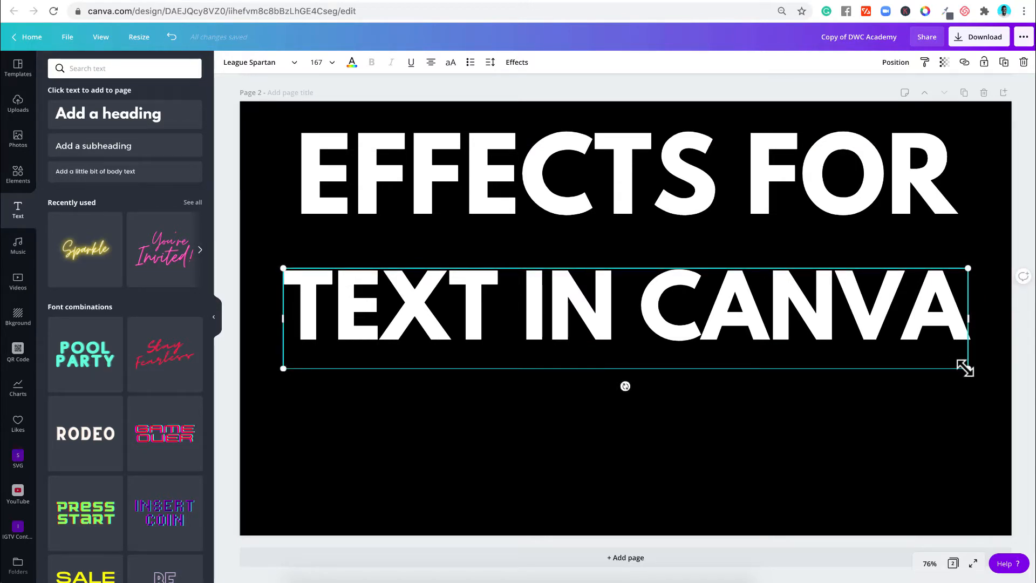
left_click_drag(964, 369, 965, 370)
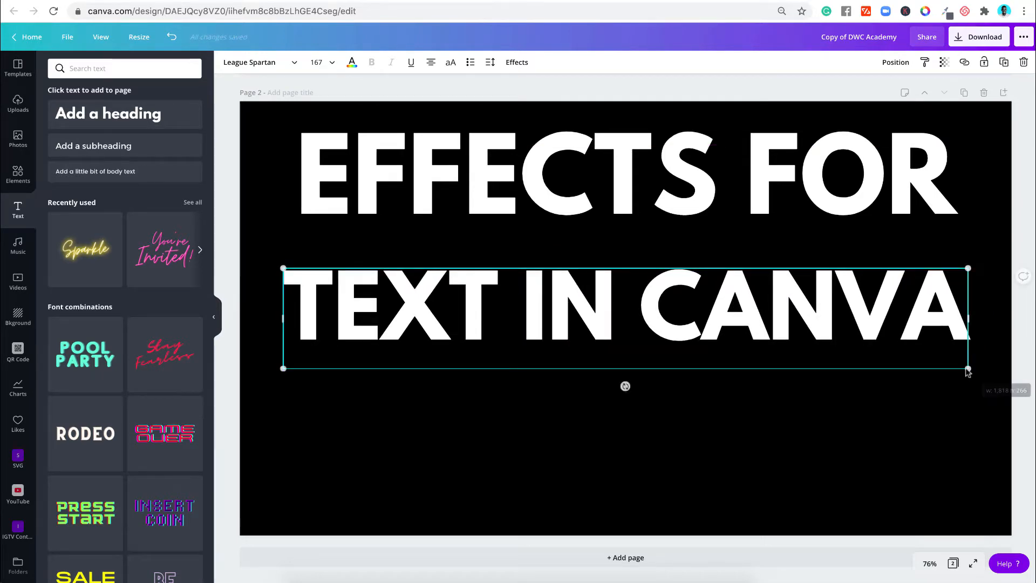
left_click(714, 388)
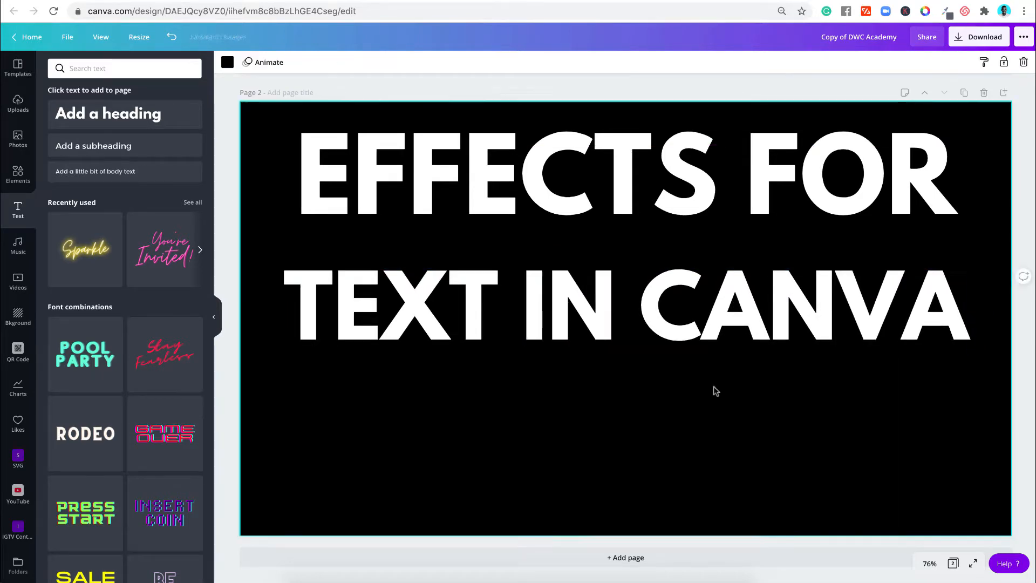
- Break the TEXT IN CANVA text into two lines before CANVA
left_click(643, 308)
key("Return")
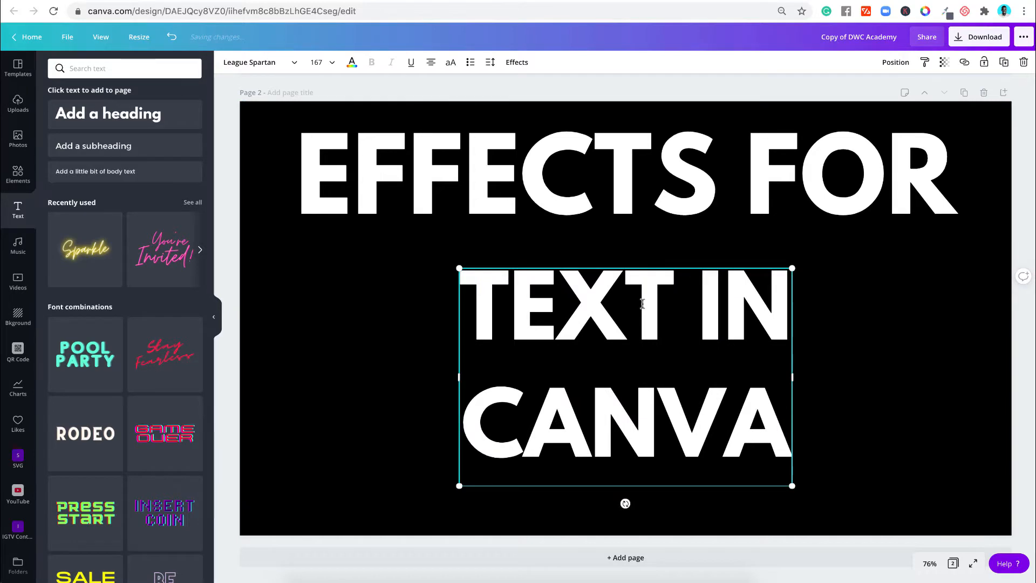
left_click(842, 327)
- Duplicate the TEXT IN CANVA box beside the original and delete CANVA from the original
left_click(643, 399)
left_click_drag(642, 399, 933, 380)
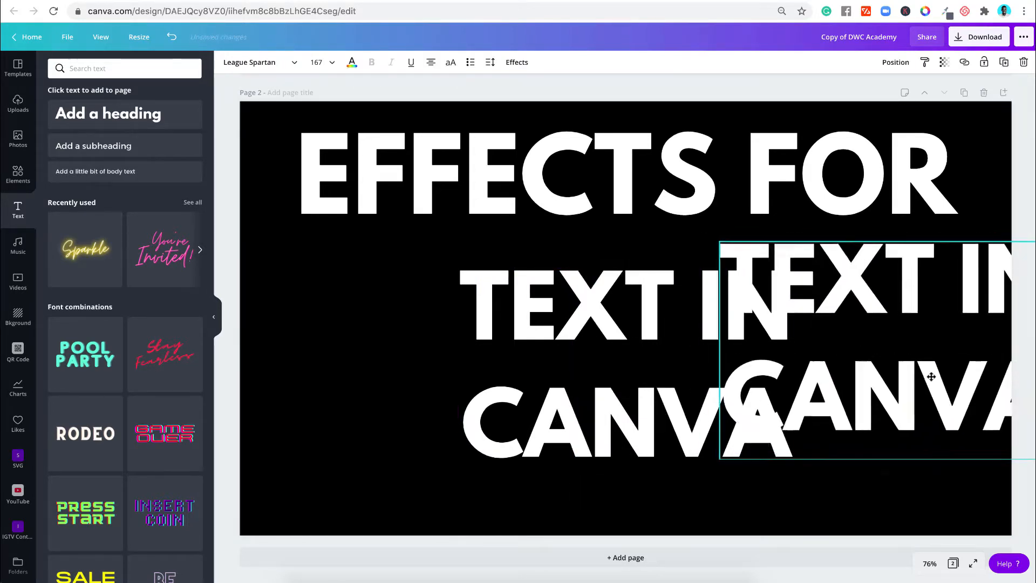
left_click(690, 444)
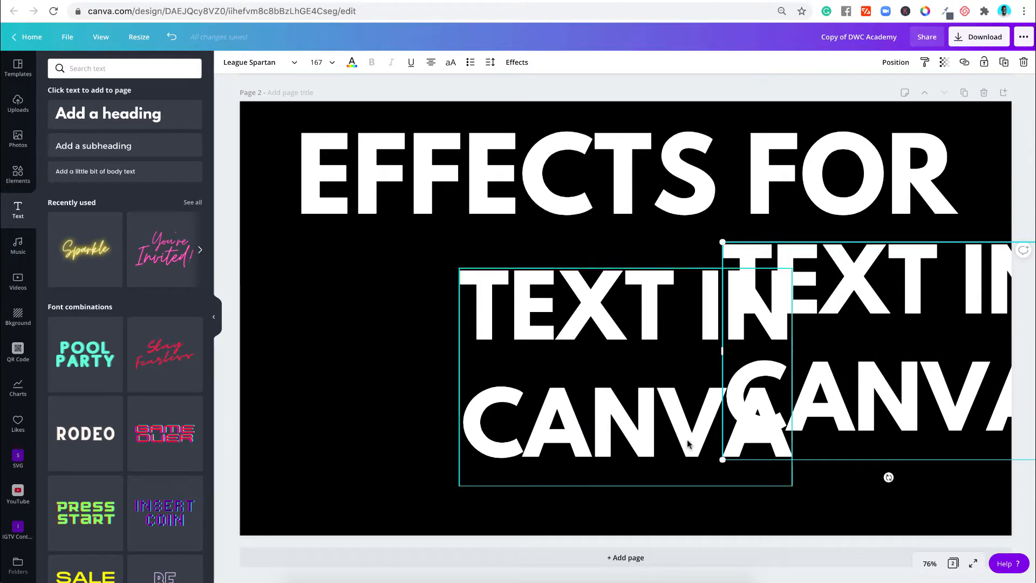
double_click(614, 429)
key("BackSpace")
key("BackSpace")
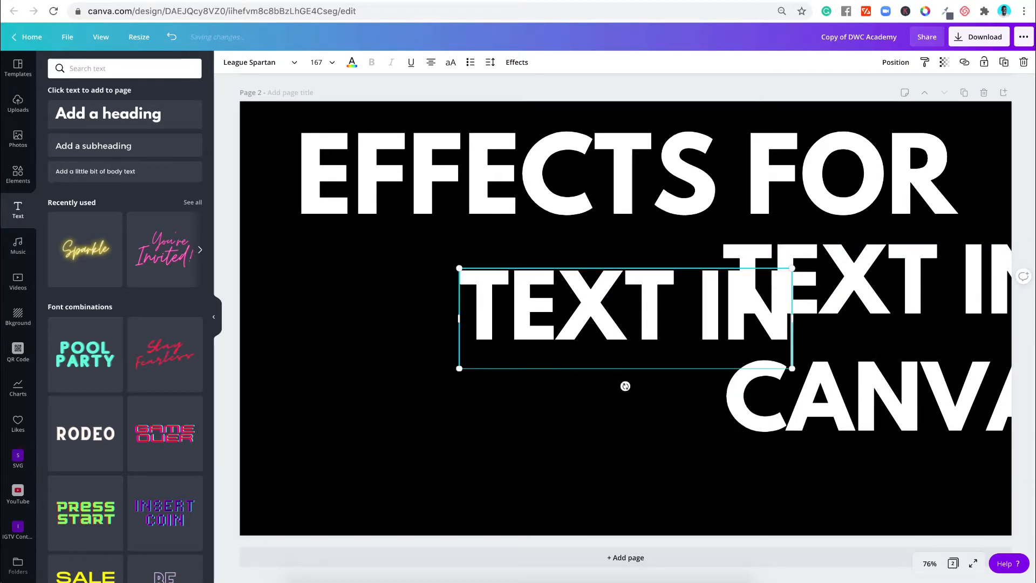
- Delete TEXT IN and its line break from the duplicated box, leaving only CANVA
left_click(789, 423)
double_click(791, 425)
left_click(737, 289)
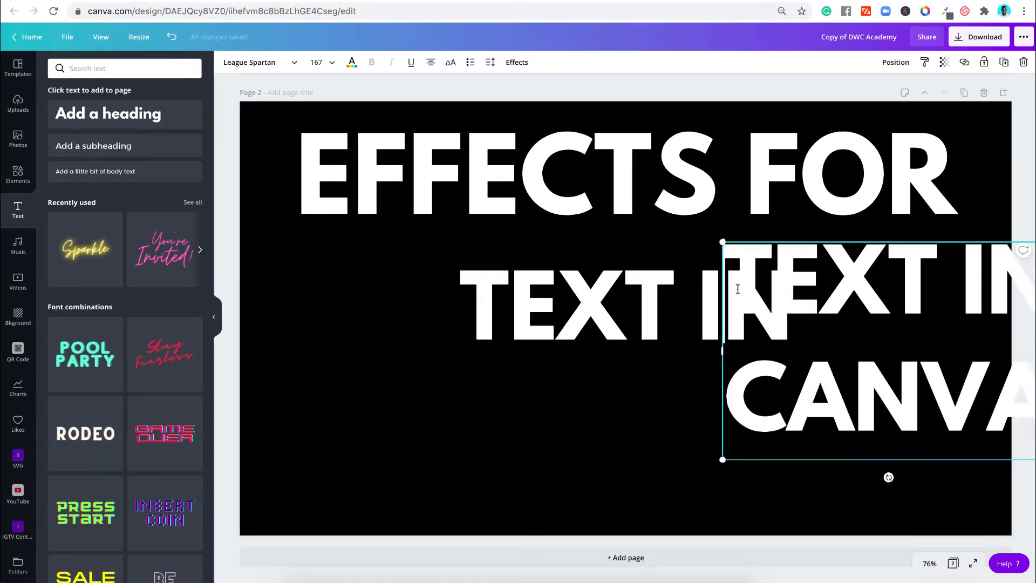
double_click(738, 289)
key("BackSpace")
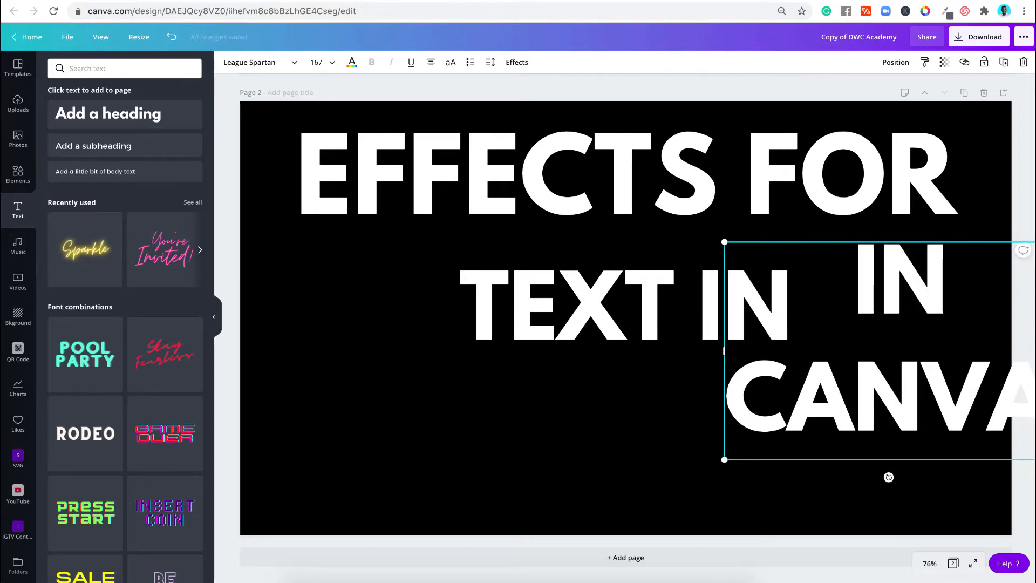
left_click(947, 291)
key("BackSpace")
key("BackSpace")
key("BackSpace")
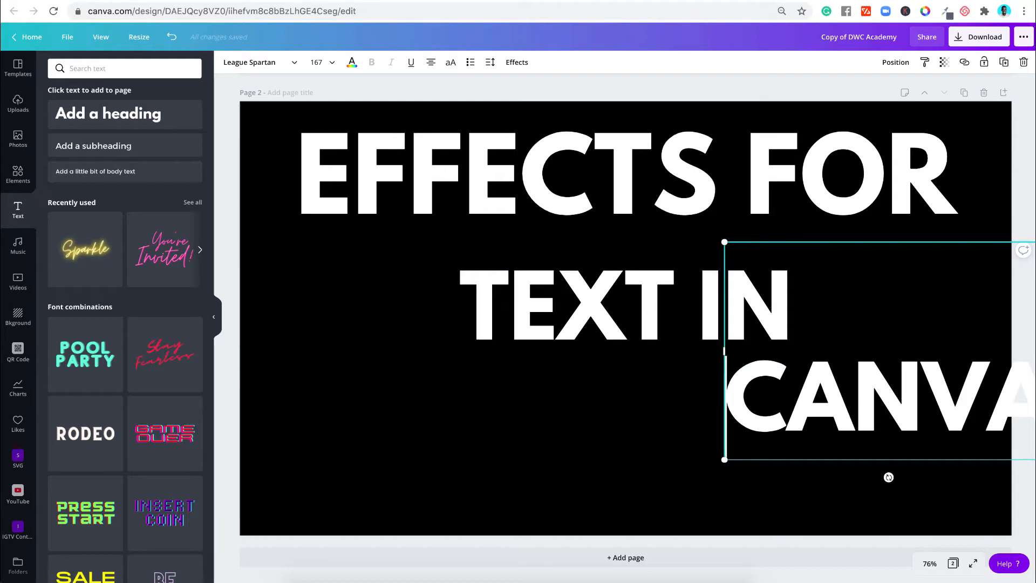
key("Delete")
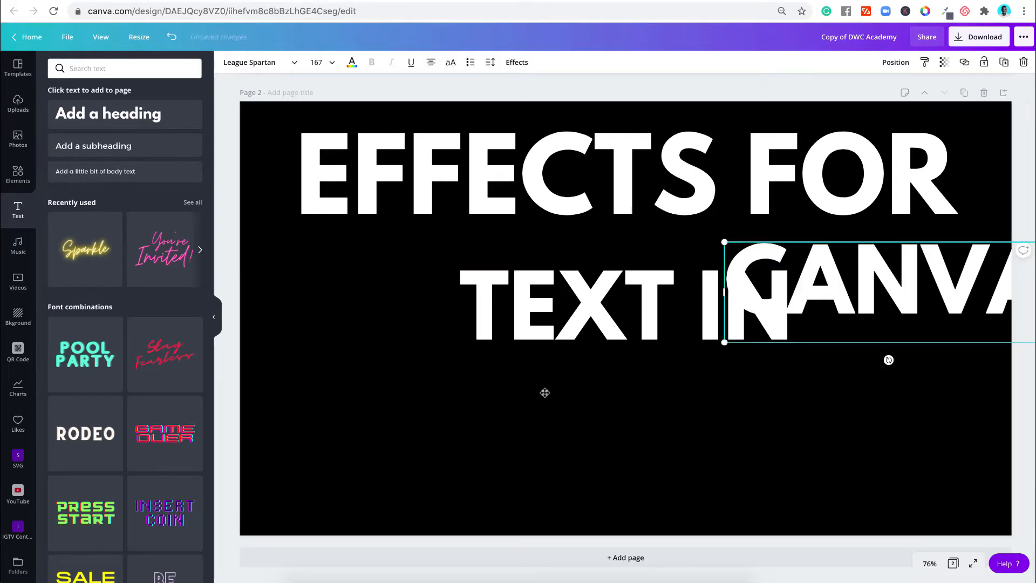
- Place CANVA directly beneath TEXT IN and move both lines up under EFFECTS FOR, flush with its left edge
left_click_drag(802, 299, 534, 421)
left_click(604, 202)
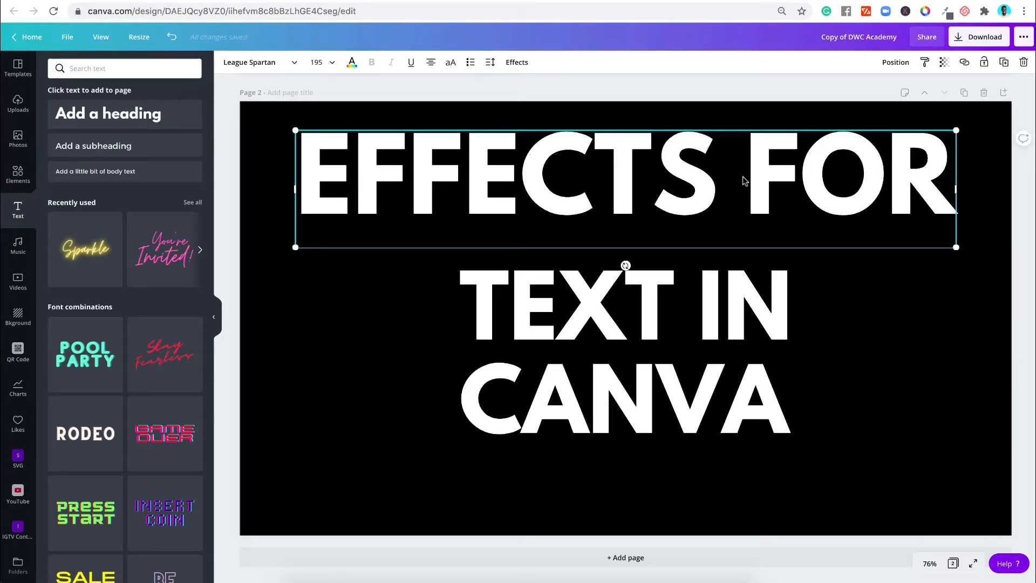
left_click_drag(813, 307, 695, 435)
left_click_drag(562, 324, 554, 291)
left_click(648, 308)
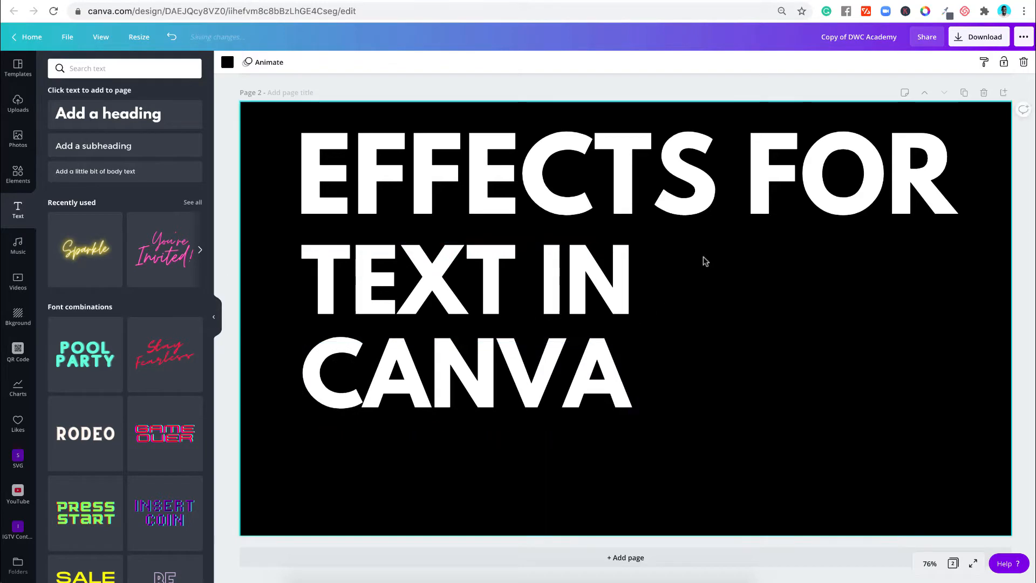
- Move all three text lines down together to centre them vertically on the page
left_click_drag(270, 130, 551, 451)
left_click_drag(555, 289, 551, 302)
left_click(658, 132)
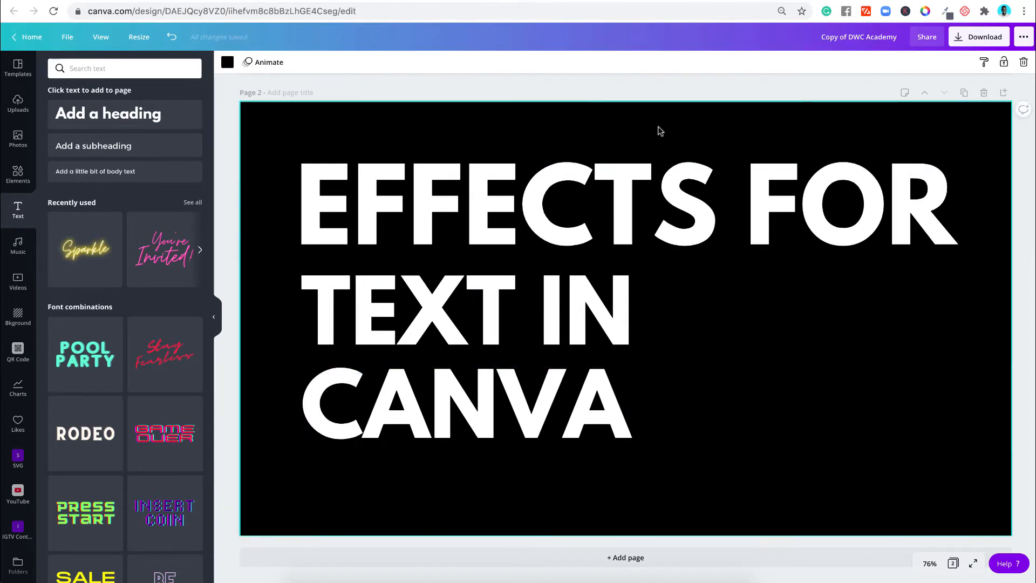
- Try to break EFFECTS FOR into two lines before FOR
left_click(753, 205)
key("BackSpace")
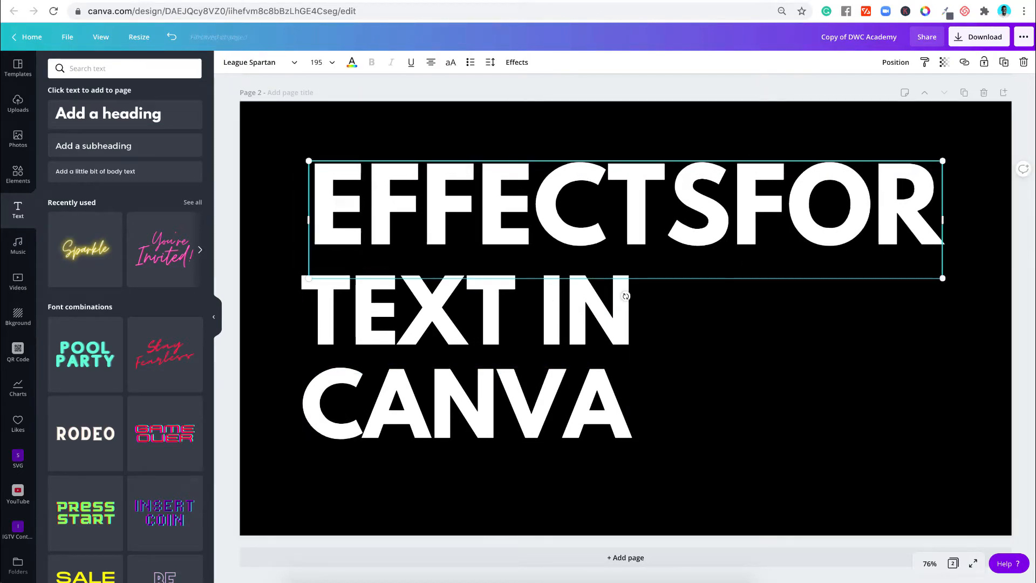
key("Return")
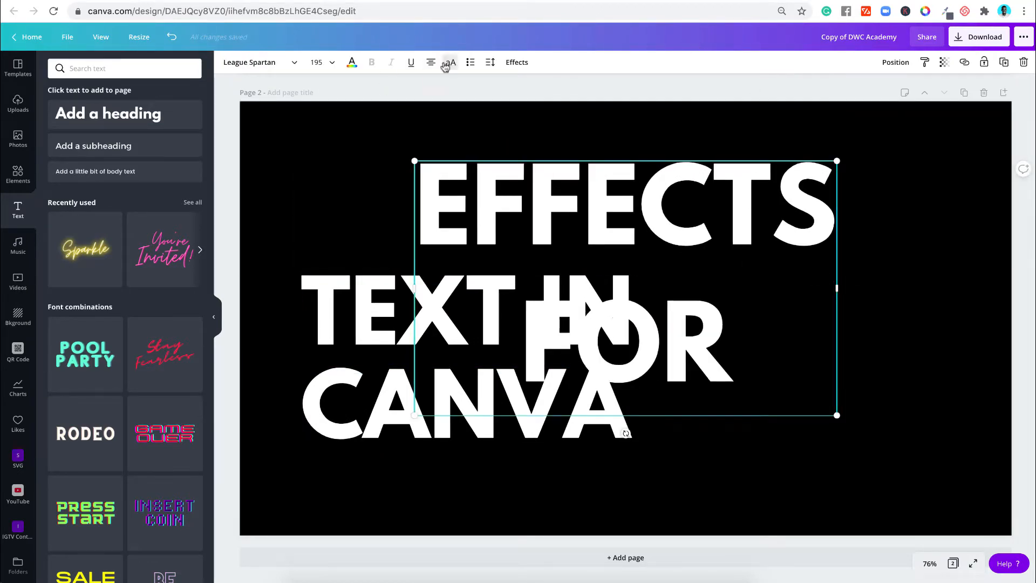
key("BackSpace")
left_click(698, 441)
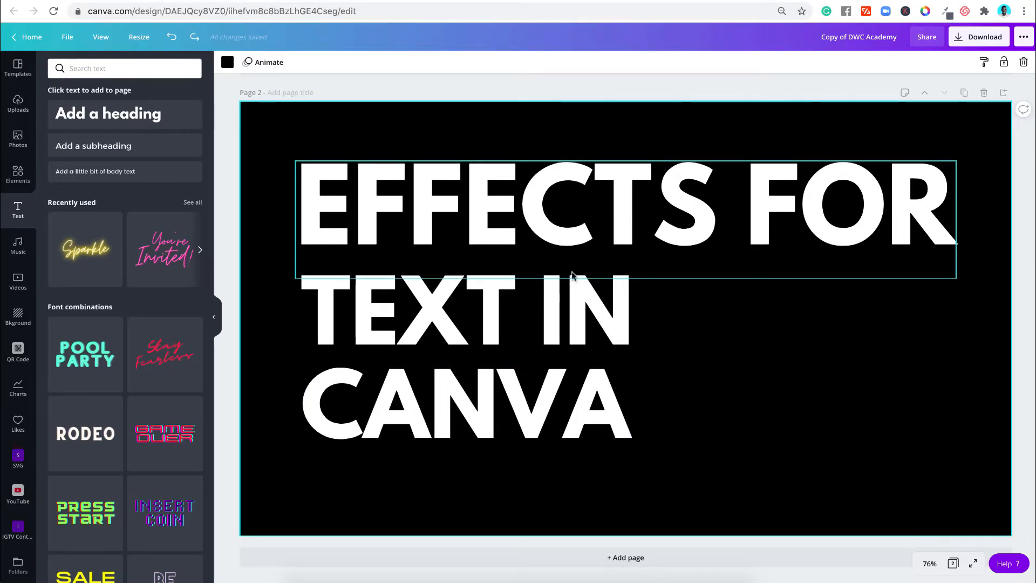
- Duplicate the three-line text page twice and select the TEXT IN line on page 2
left_click(964, 93)
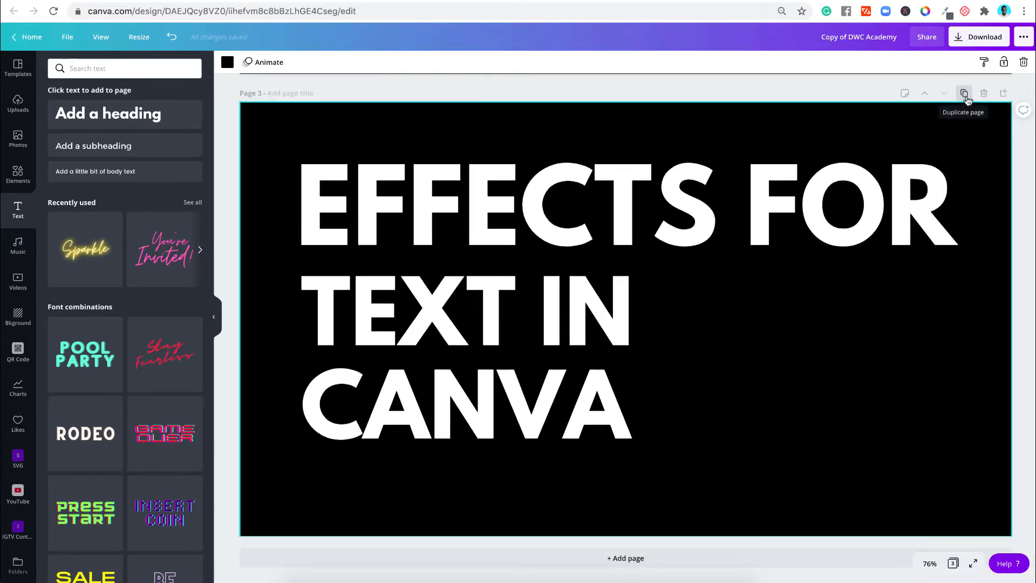
left_click(963, 93)
scroll(539, 289, "up", 3)
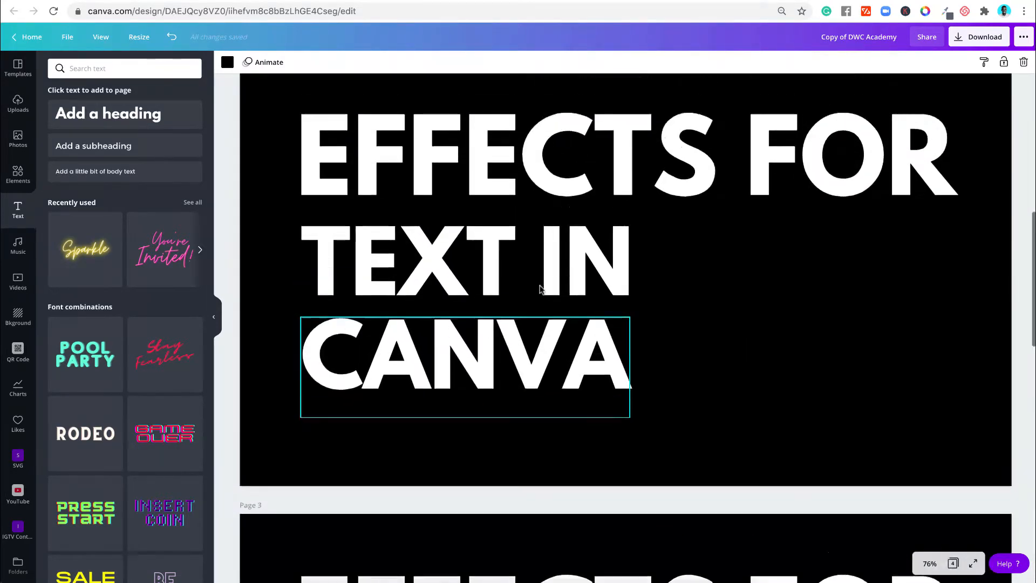
left_click(484, 305)
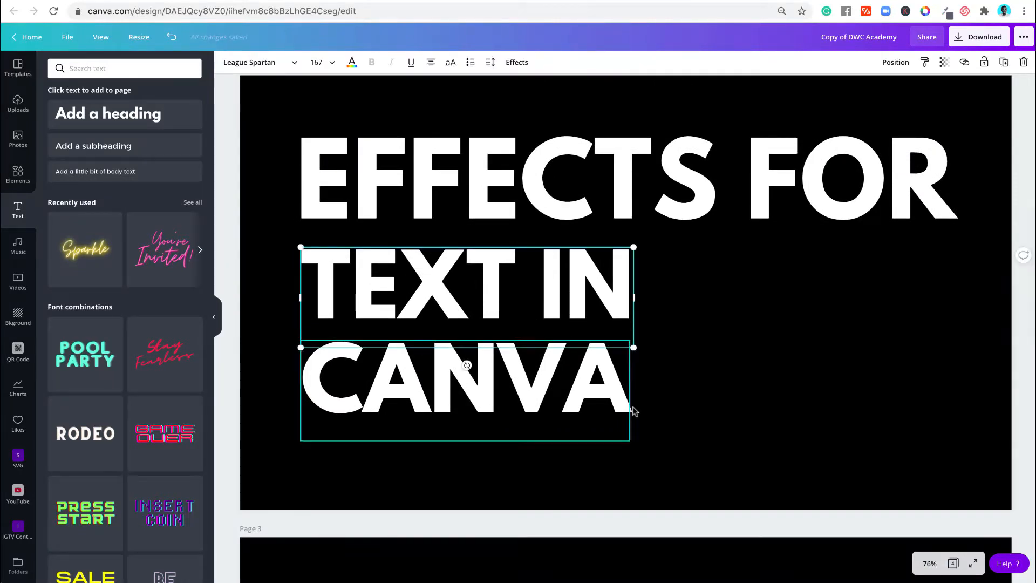
- Delete the TEXT IN and CANVA lines on page 2, keeping only EFFECTS FOR
left_click_drag(643, 456, 562, 292)
key("Delete")
scroll(562, 293, "down", 2)
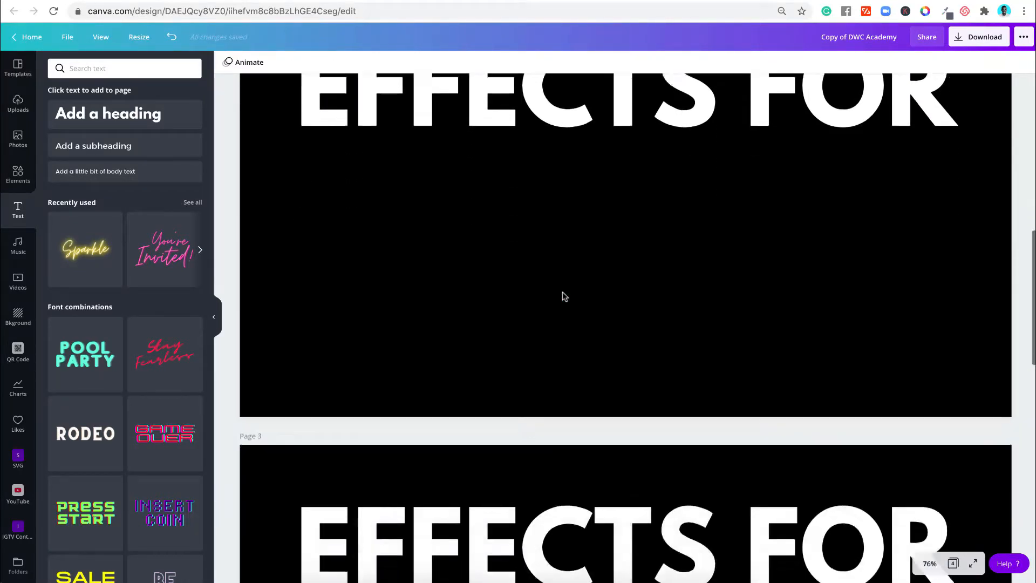
- Delete the EFFECTS FOR and CANVA lines on page 3, keeping only TEXT IN
scroll(562, 295, "down", 5)
left_click(520, 235)
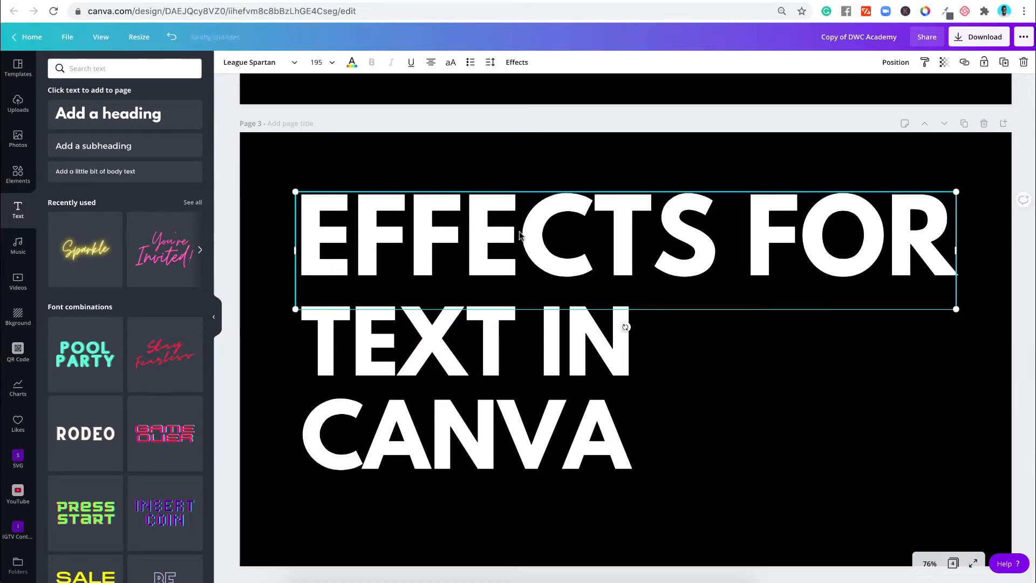
left_click(561, 426, "shift")
key("Delete")
- Delete the EFFECTS FOR and TEXT IN lines on page 4, keeping only CANVA
scroll(559, 424, "down", 5)
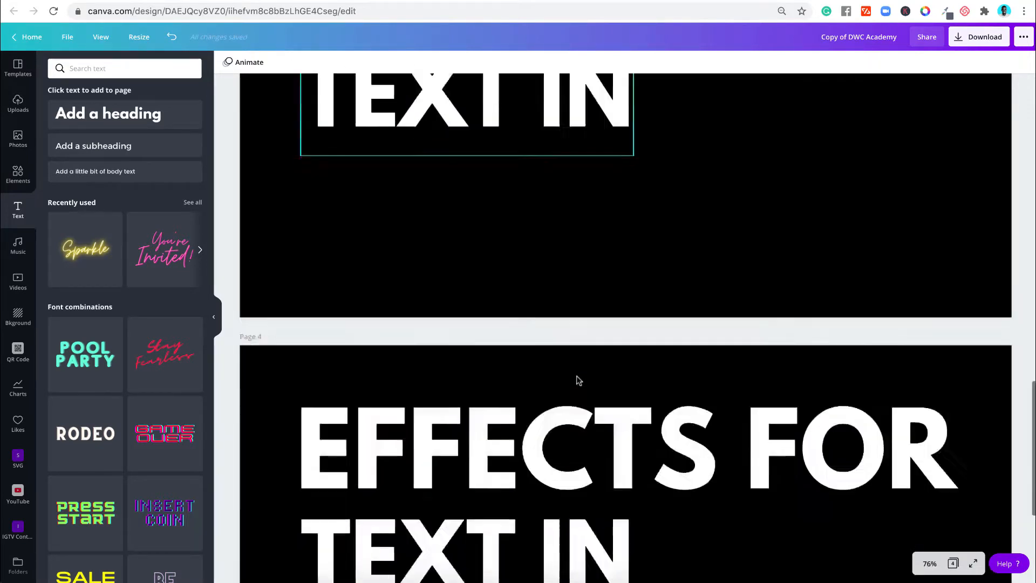
left_click_drag(377, 143, 428, 322)
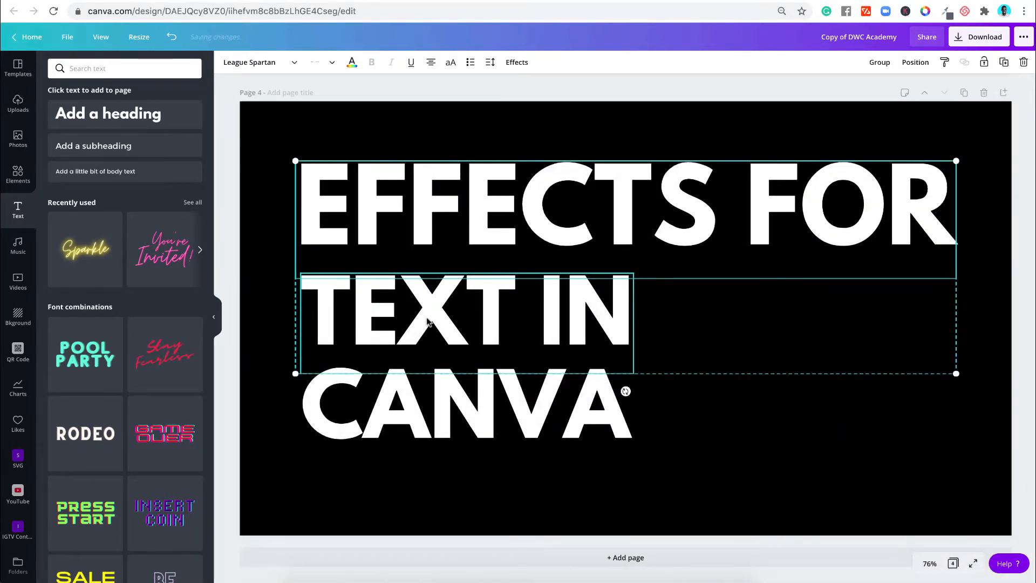
key("Delete")
- Centre the CANVA text on page 4 and enlarge it to a font size of about 265
left_click(431, 407)
left_click_drag(449, 401, 606, 306)
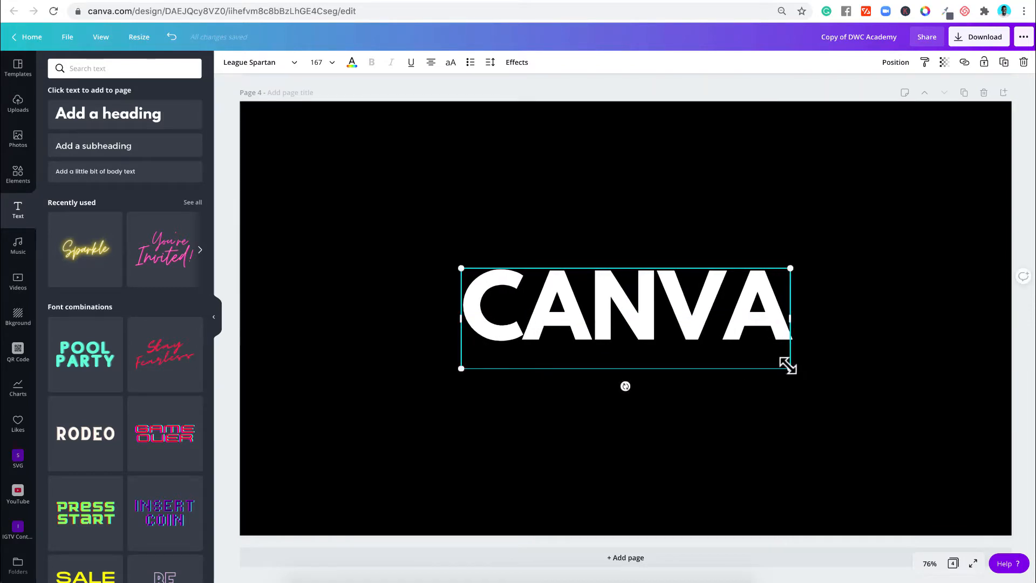
left_click_drag(788, 366, 890, 413)
- Centre the TEXT IN text on page 3 and enlarge it to about three quarters of the page width
scroll(679, 234, "up", 5)
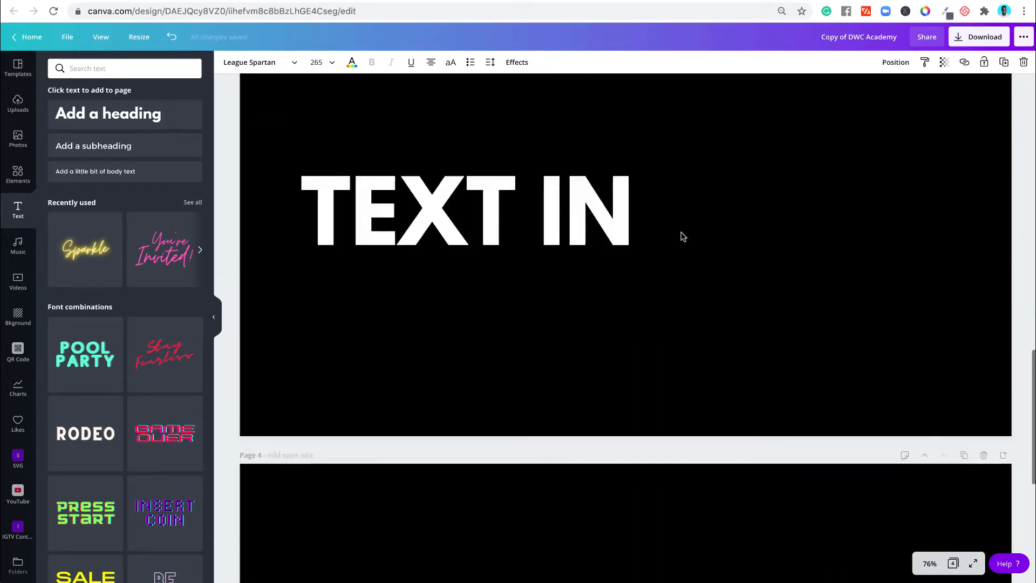
left_click_drag(302, 272, 467, 265)
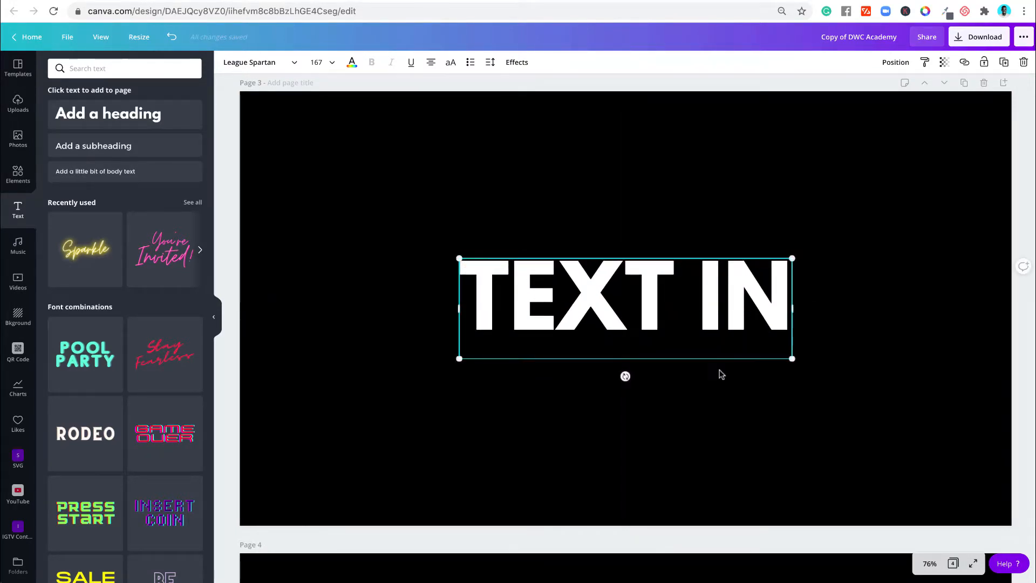
left_click_drag(792, 358, 917, 457)
- Centre the EFFECTS FOR text on page 2 and enlarge it to nearly the full page width
scroll(728, 340, "up", 10)
left_click(653, 286)
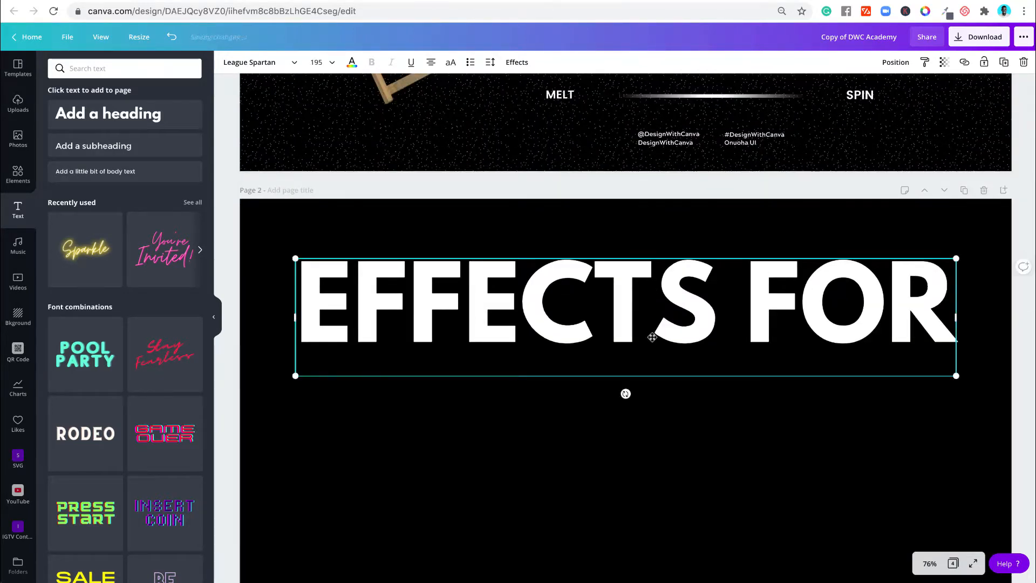
left_click_drag(652, 286, 667, 427)
scroll(667, 427, "down", 2)
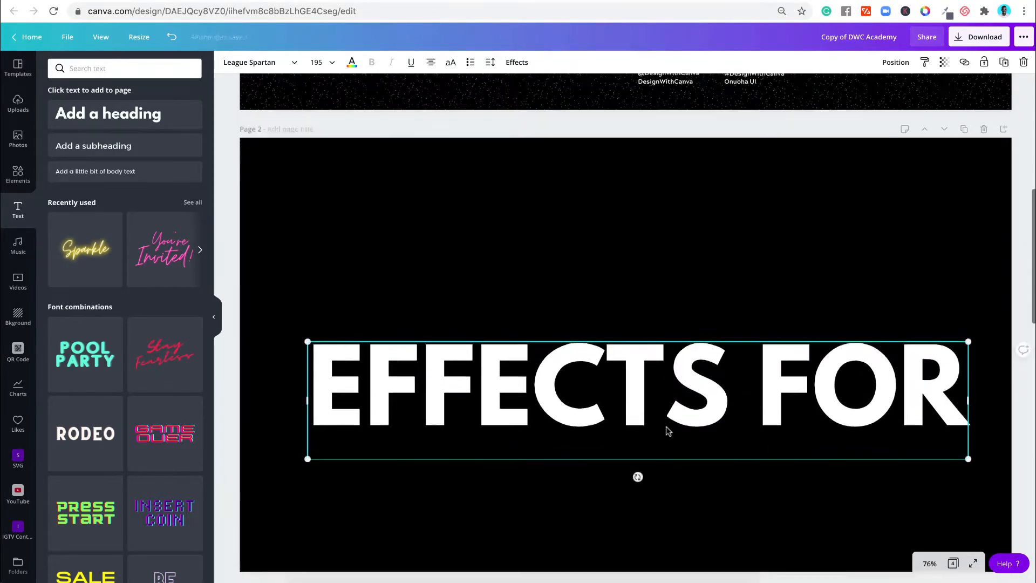
left_click_drag(627, 331, 614, 285)
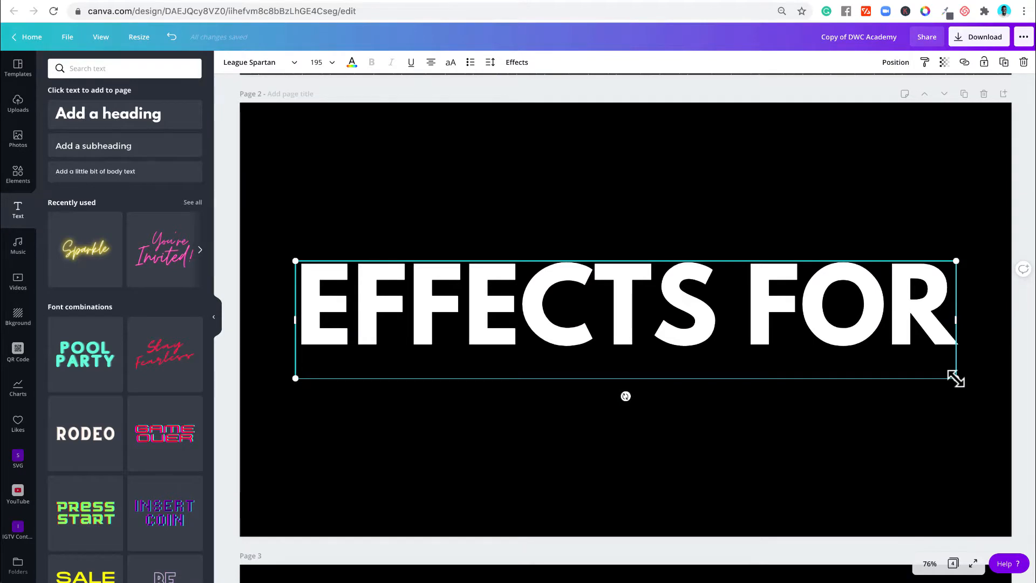
left_click_drag(954, 379, 980, 383)
left_click(863, 191)
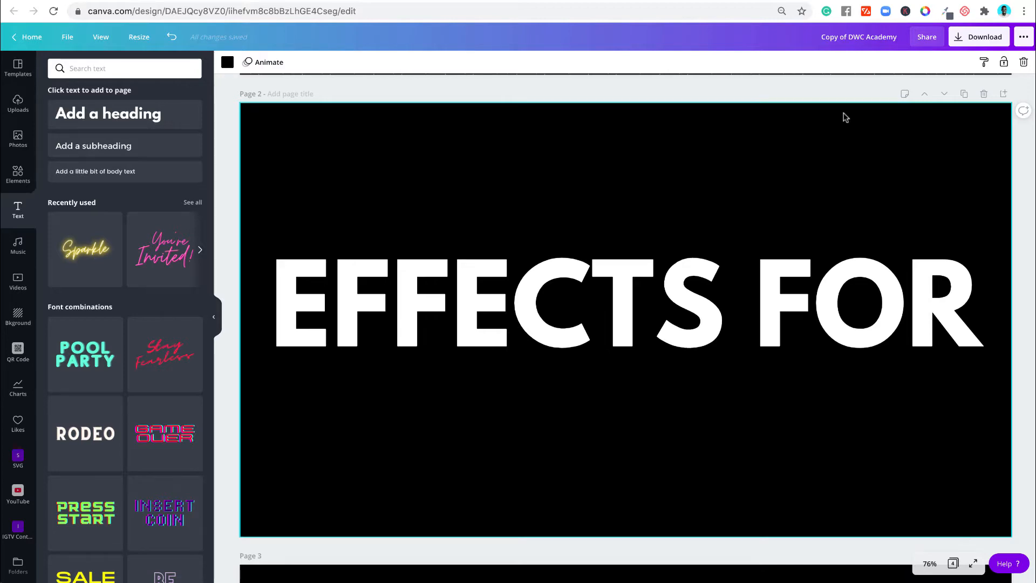
scroll(846, 118, "up", 4)
scroll(844, 115, "down", 4)
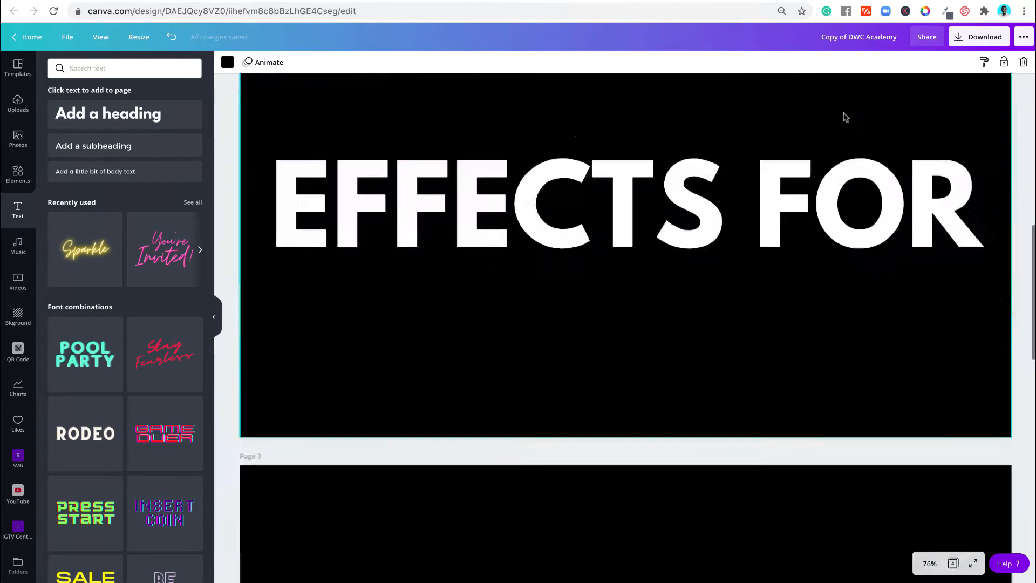
scroll(779, 111, "up", 2)
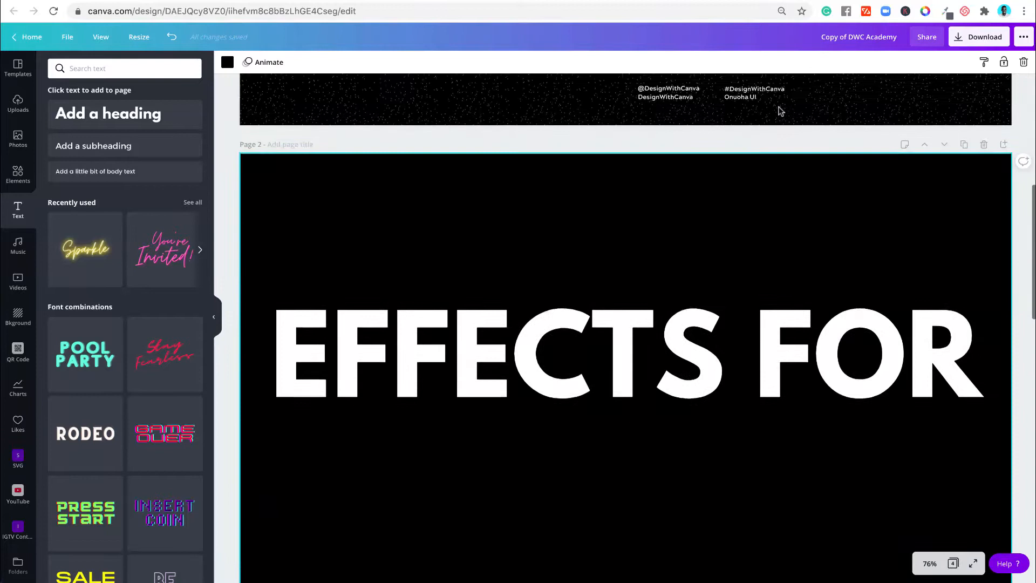
- Set up the design's download as PNG with a transparent background
left_click(969, 42)
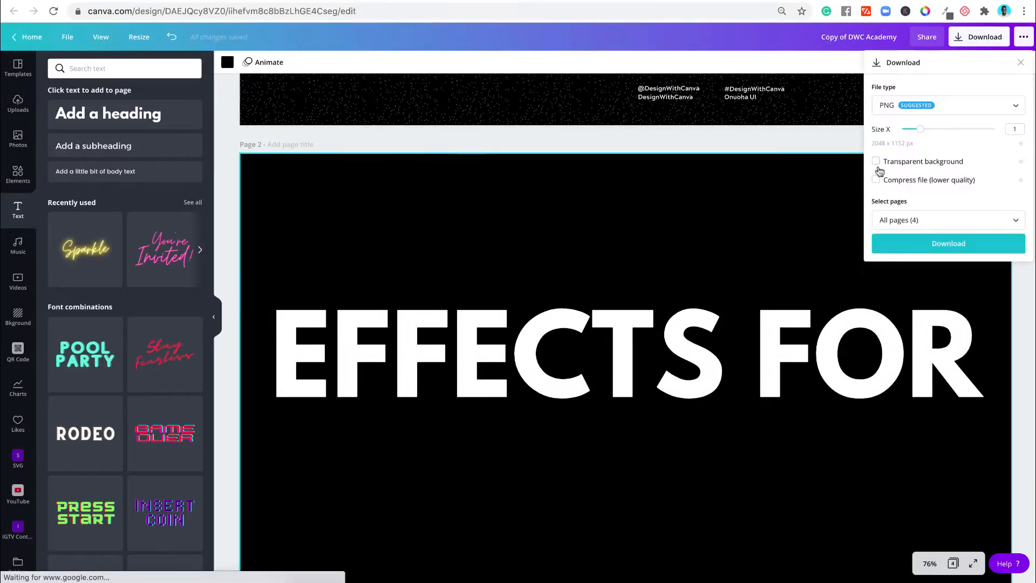
left_click(908, 112)
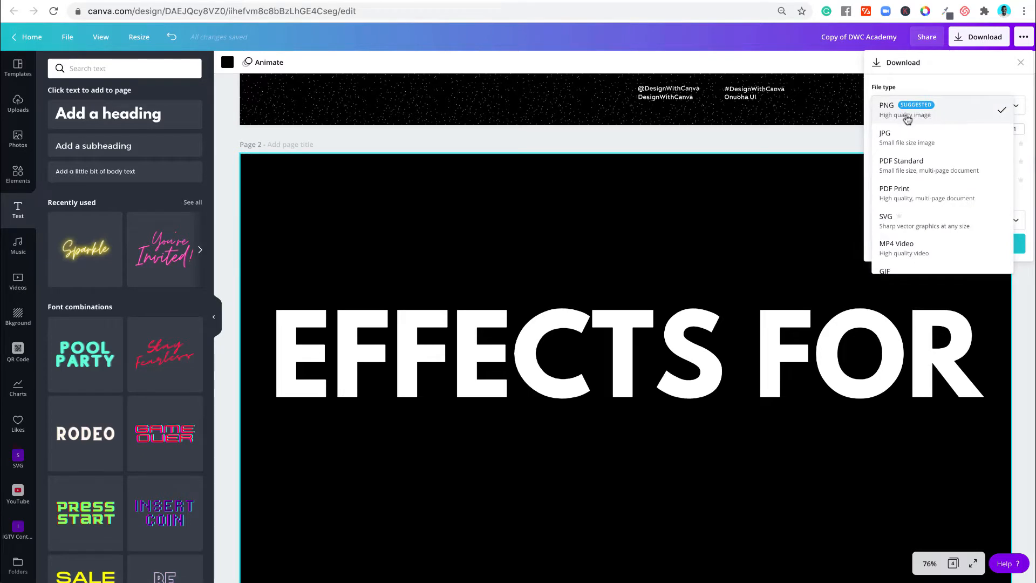
left_click(907, 118)
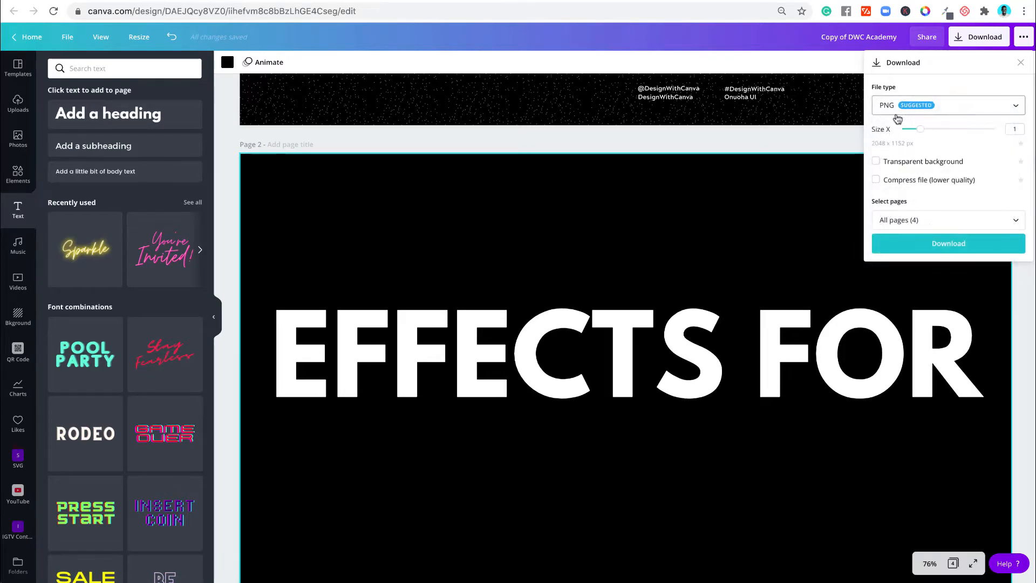
left_click(876, 163)
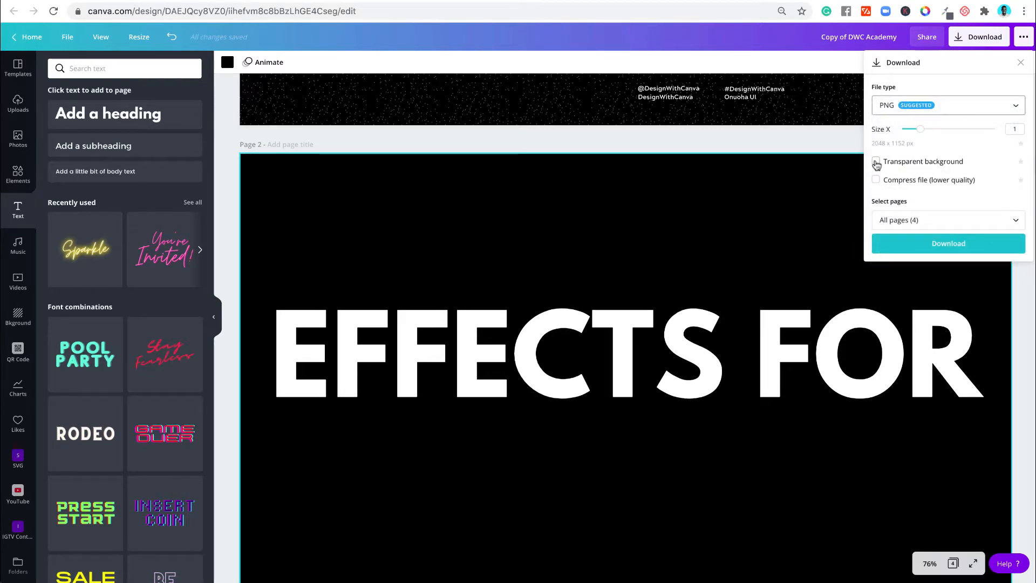
- Limit the download to pages 2–4, leaving out page 1, and download them
left_click(907, 226)
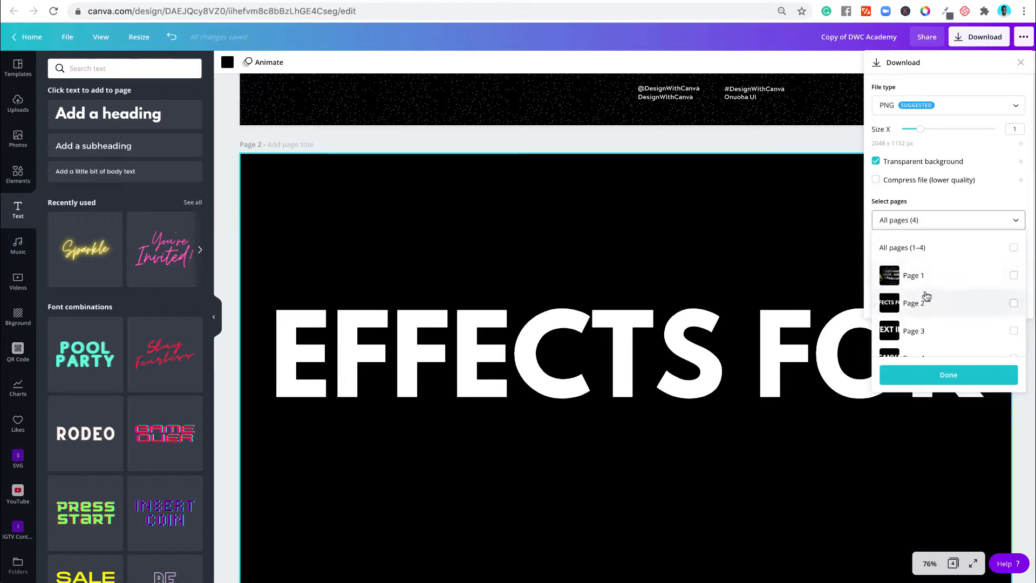
left_click(1013, 250)
left_click(1013, 276)
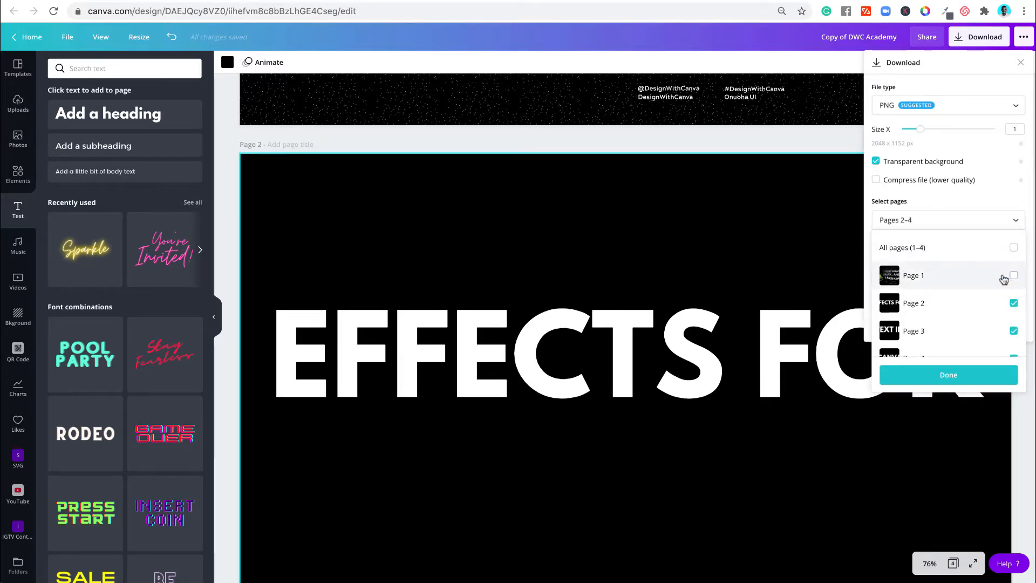
scroll(911, 302, "down", 1)
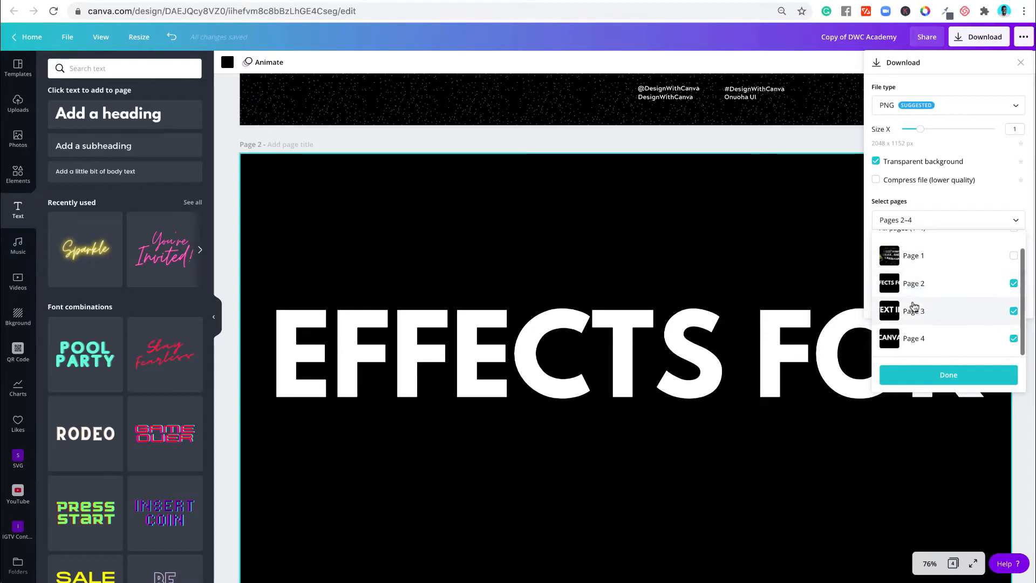
left_click(940, 376)
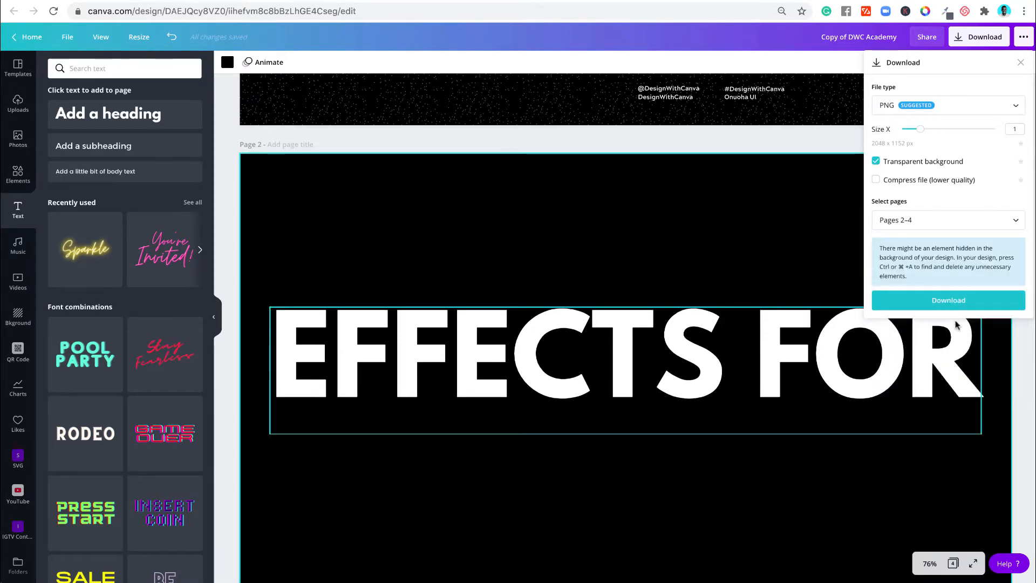
left_click(940, 302)
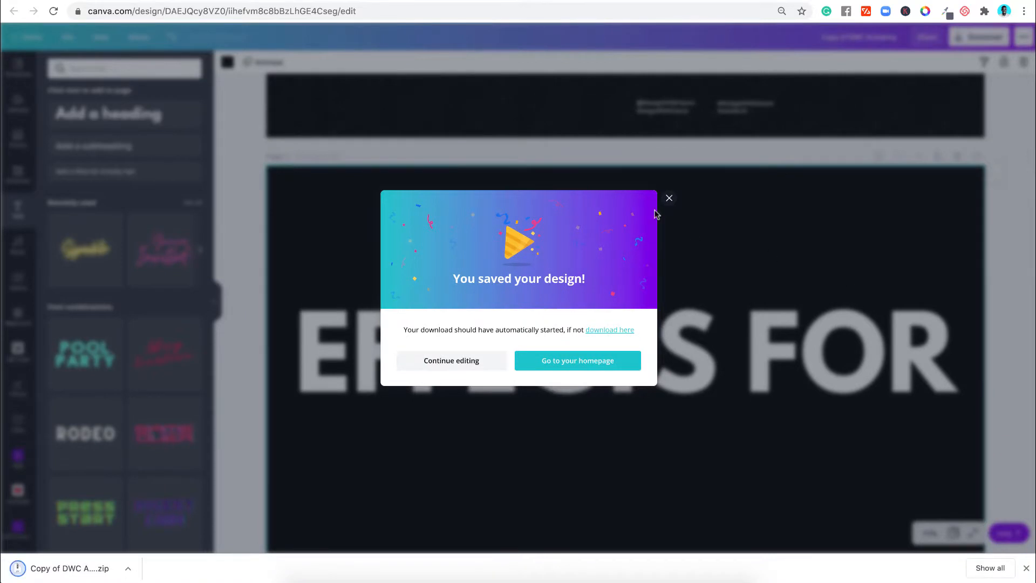
- Open the downloaded zip's extracted folder and upload its three text images to the design's uploads
left_click(669, 199)
left_click(73, 570)
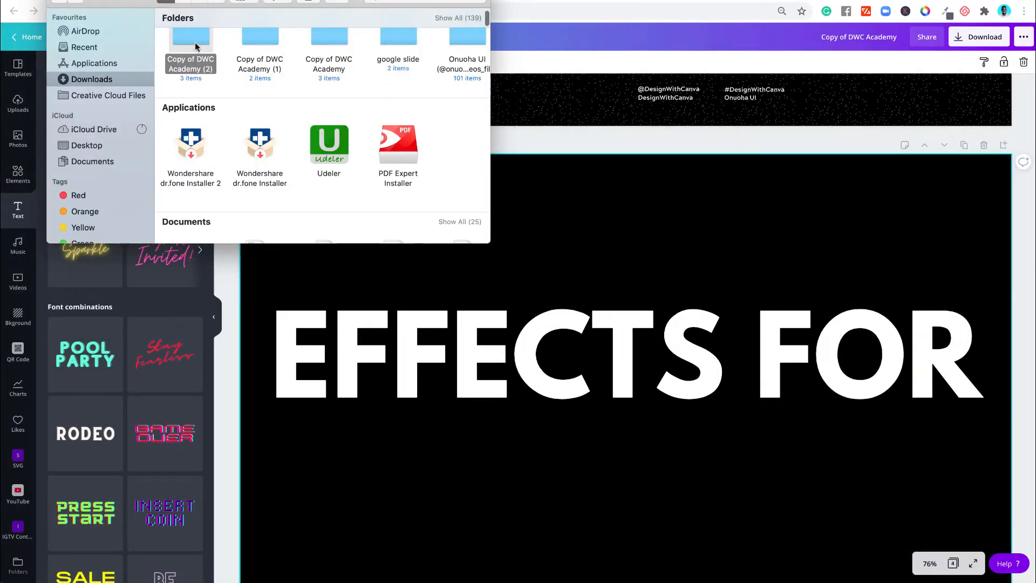
double_click(195, 42)
left_click_drag(186, 97, 370, 18)
left_click_drag(186, 27, 89, 364)
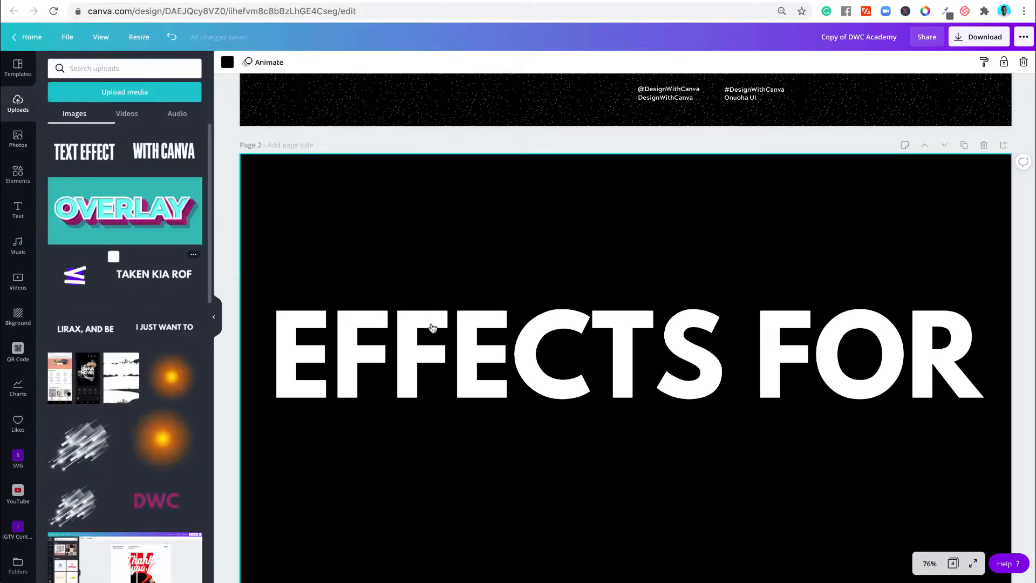
- Delete the three text pages 2 to 4 and add a new blank page after page 1
left_click(983, 145)
left_click(983, 145)
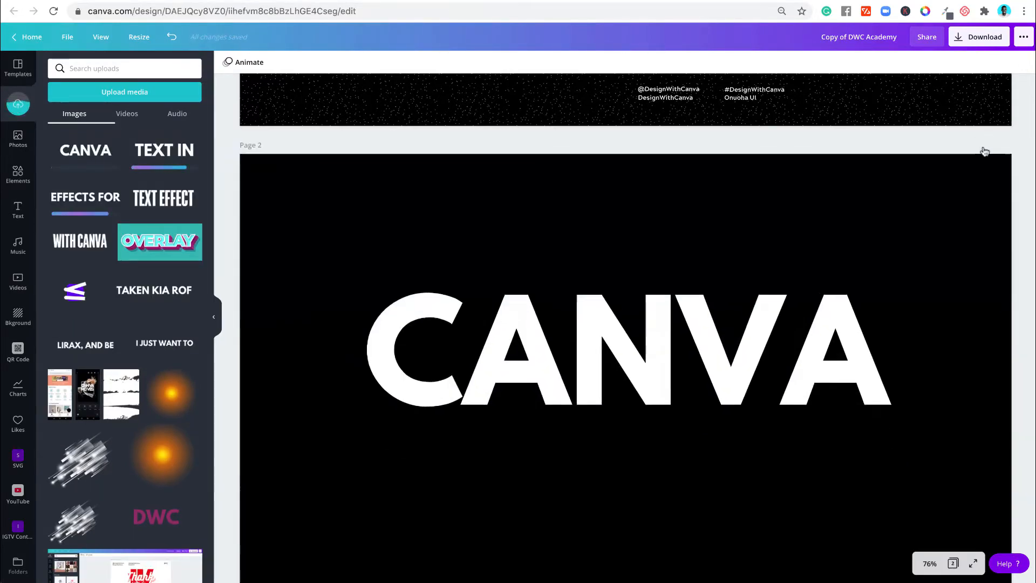
left_click(983, 146)
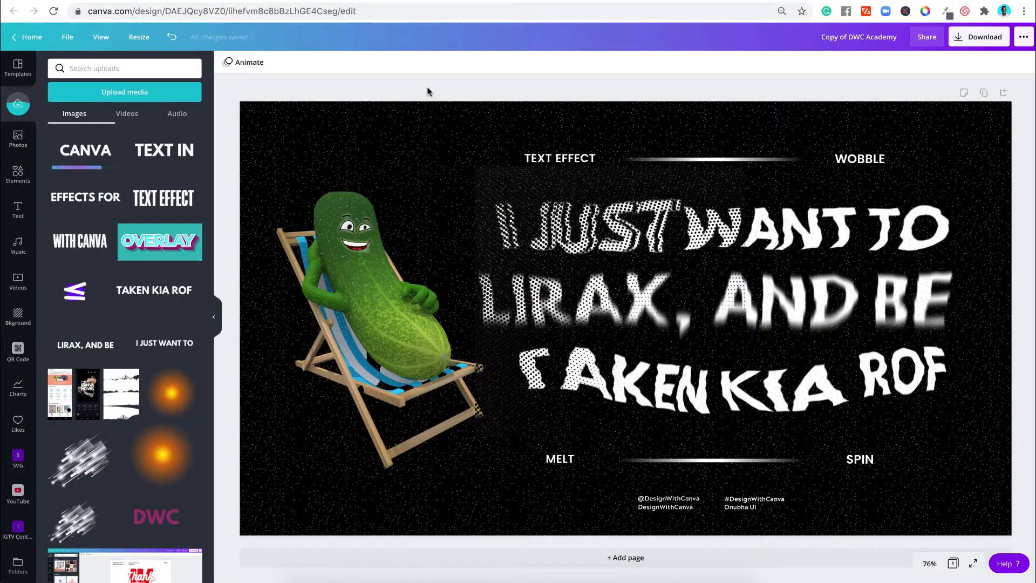
left_click(587, 558)
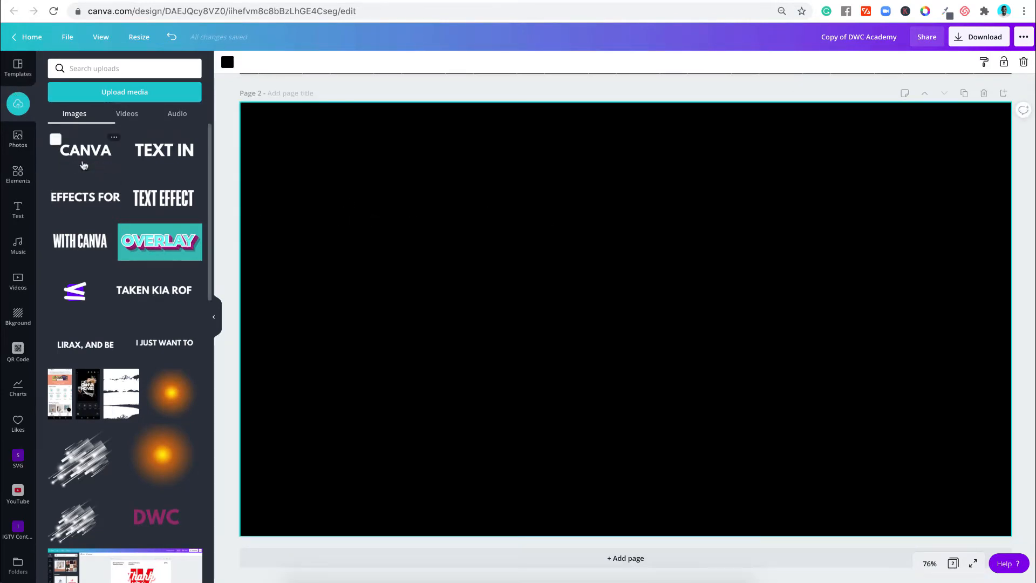
- Place the uploaded EFFECTS FOR image near the upper left of page 2, cropped to about 284 px tall
left_click(85, 197)
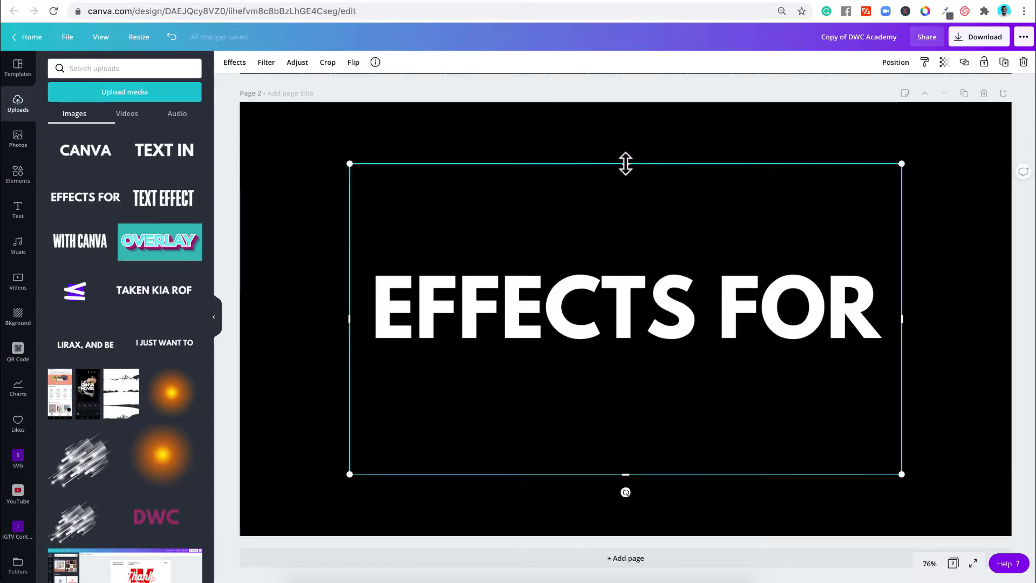
left_click_drag(625, 164, 620, 264)
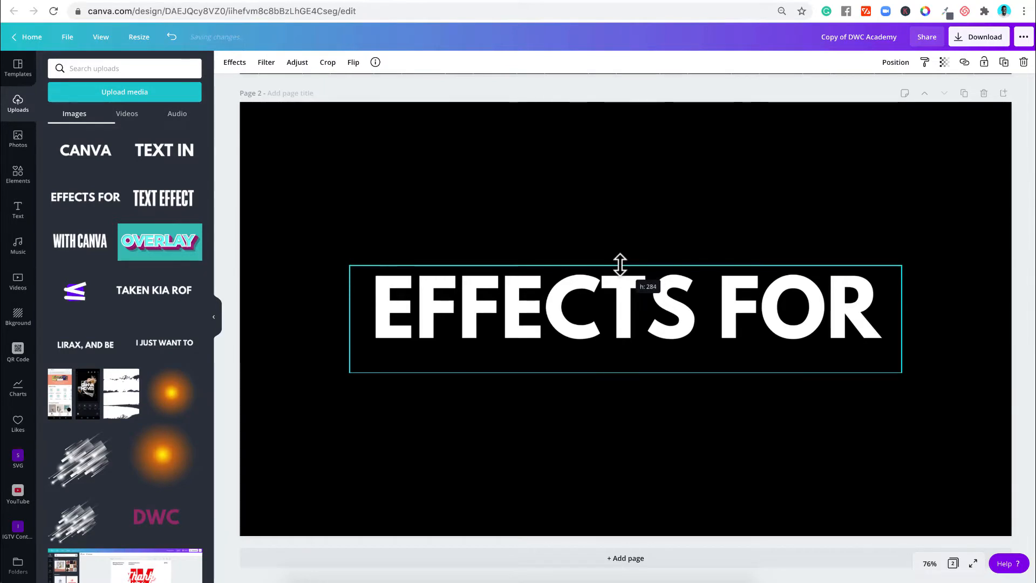
left_click_drag(624, 371, 624, 354)
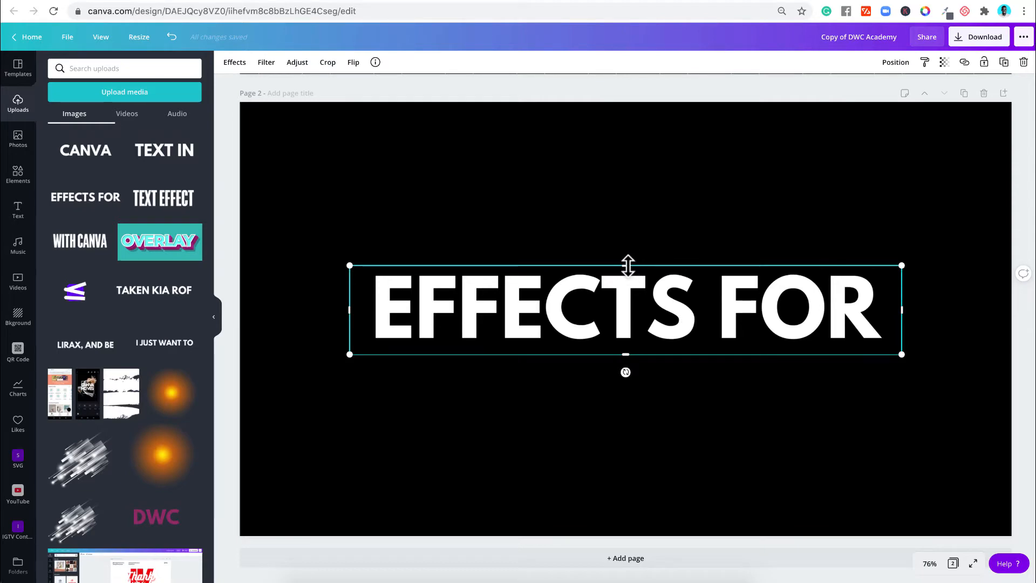
left_click_drag(628, 264, 628, 257)
left_click_drag(632, 305, 563, 198)
left_click(377, 316)
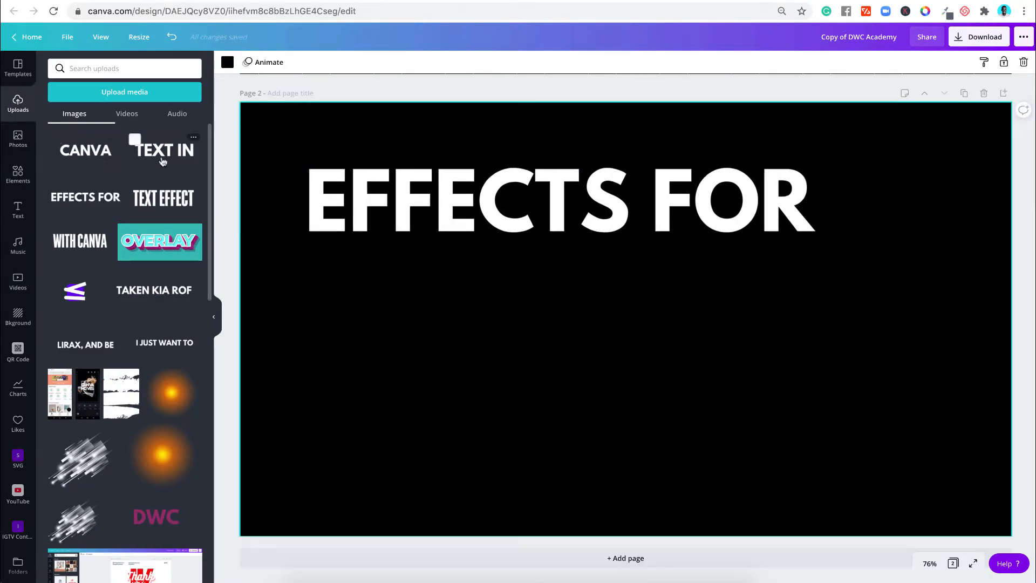
- Place the uploaded TEXT IN image, cropped above and below, left-aligned under EFFECTS FOR, and move EFFECTS FOR up slightly
left_click(163, 161)
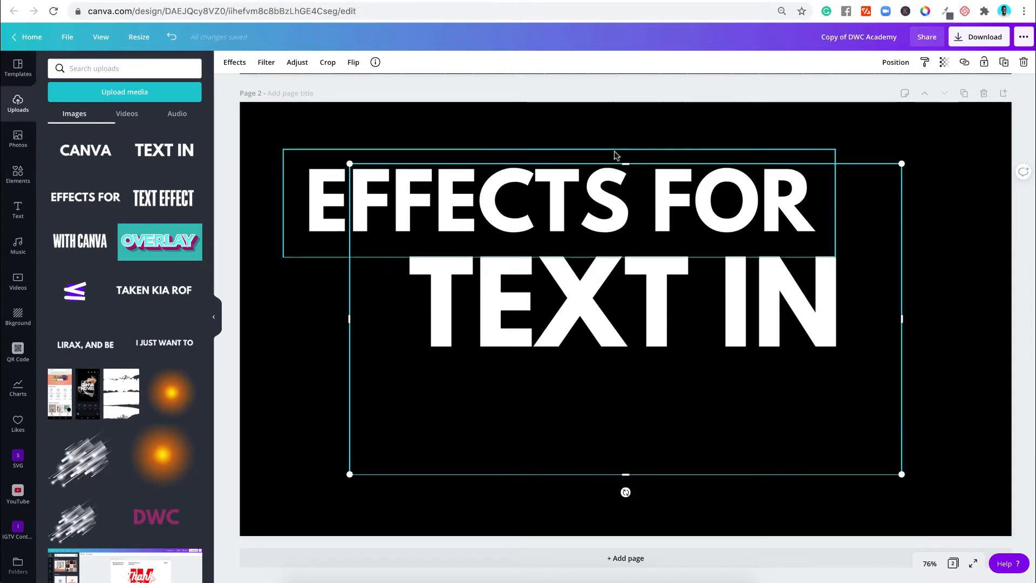
left_click_drag(624, 163, 620, 235)
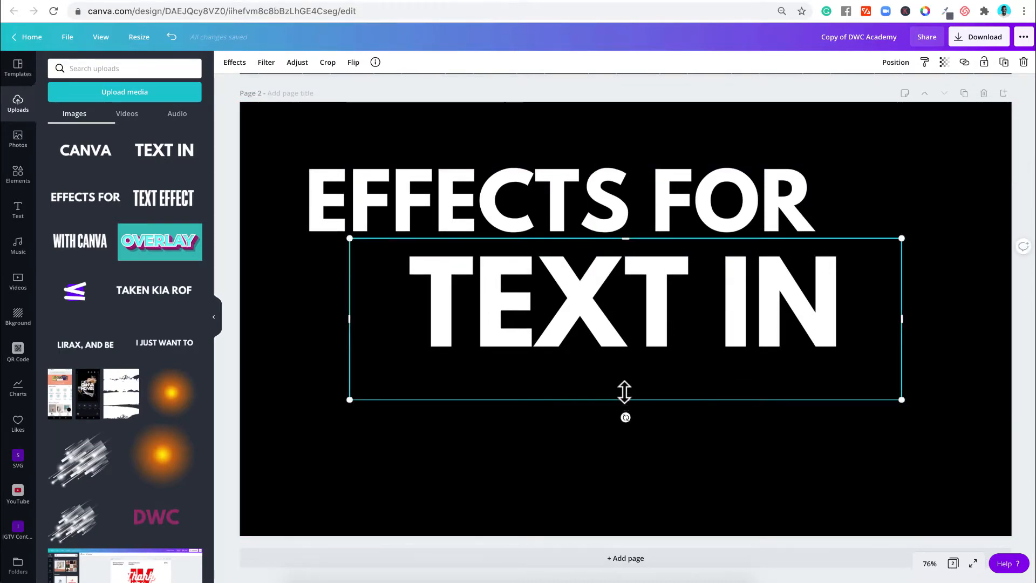
left_click_drag(625, 398, 623, 363)
left_click_drag(584, 327, 499, 314)
left_click(497, 483)
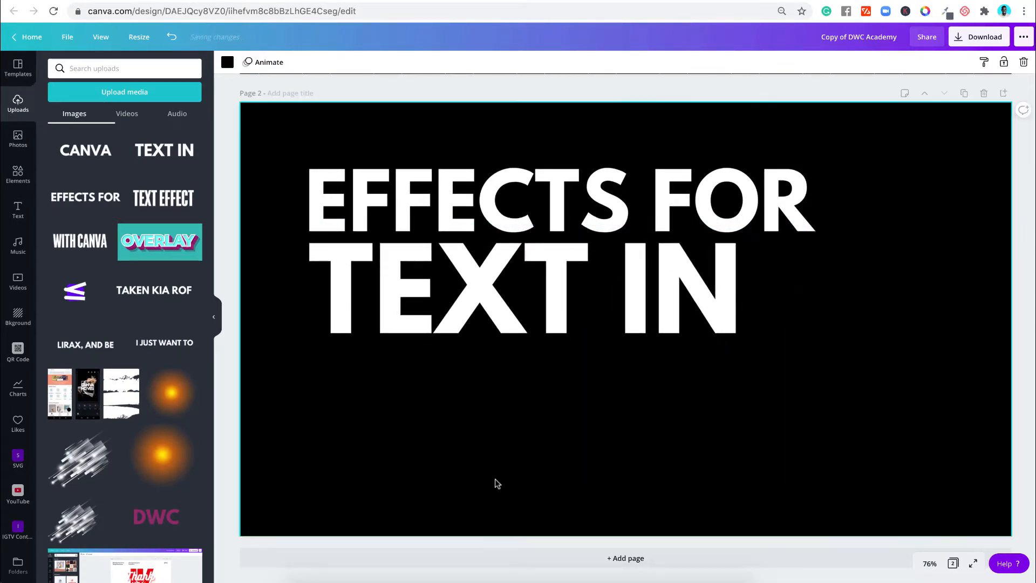
left_click_drag(311, 202, 308, 192)
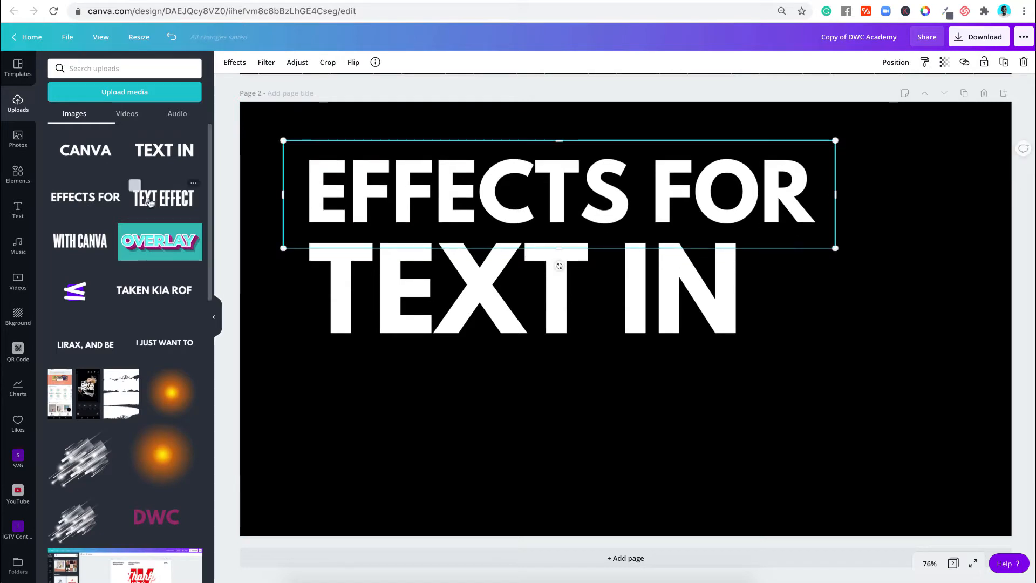
- Place the uploaded CANVA image, cropped above and below, under TEXT IN so its letters line up with the other lines' left edge
left_click(85, 150)
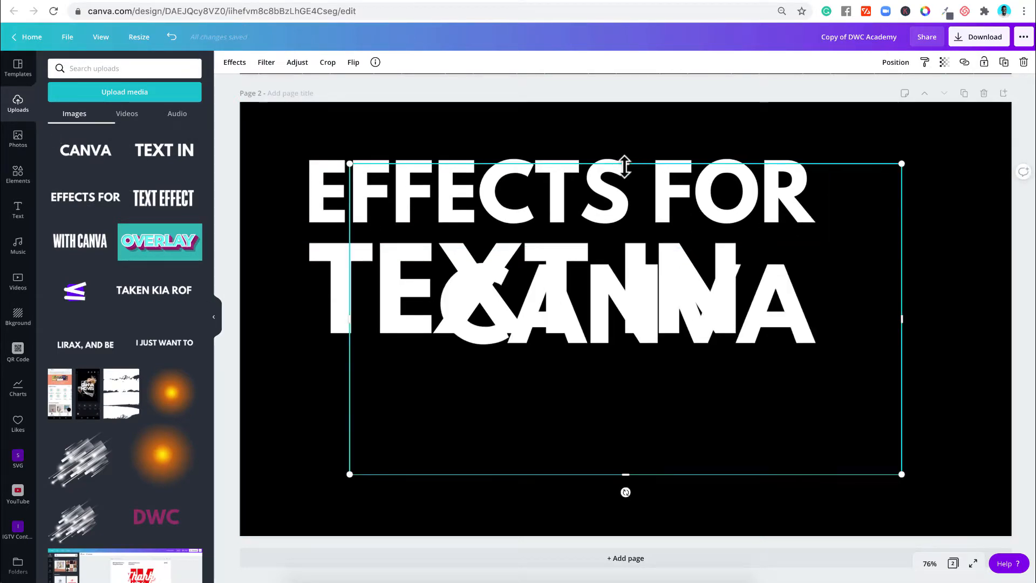
left_click_drag(624, 164, 623, 251)
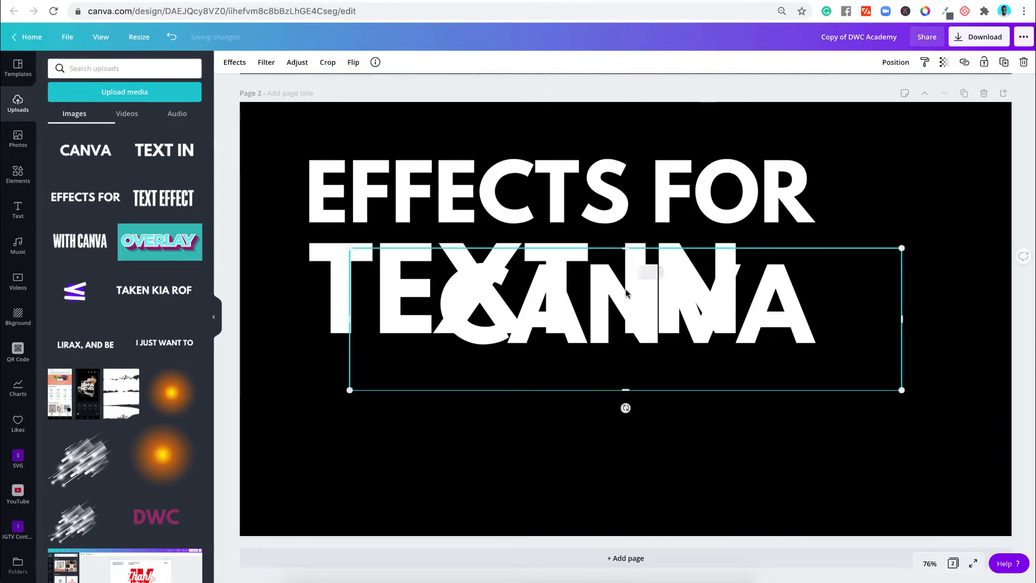
left_click_drag(624, 389, 626, 363)
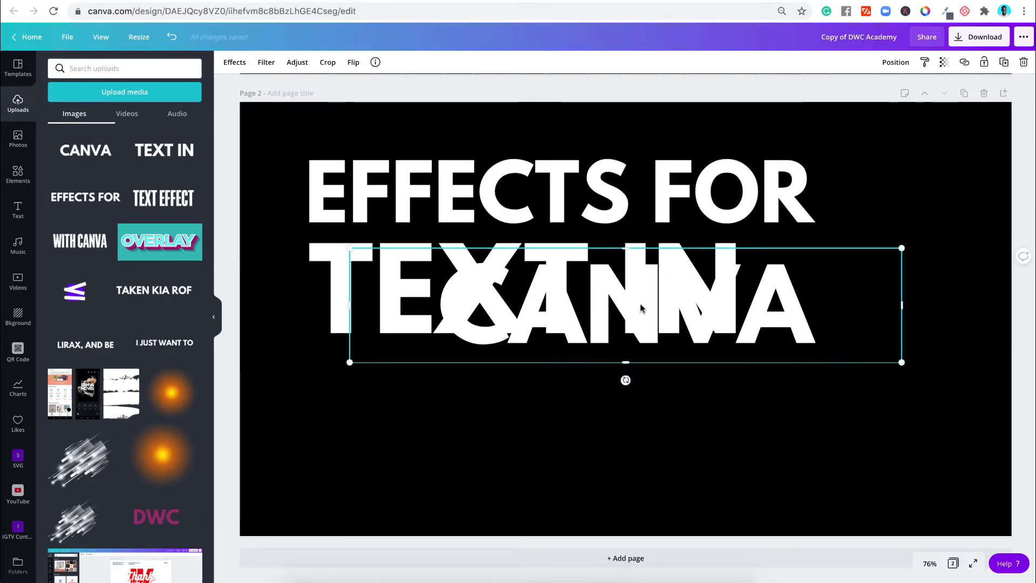
left_click_drag(639, 308, 512, 397)
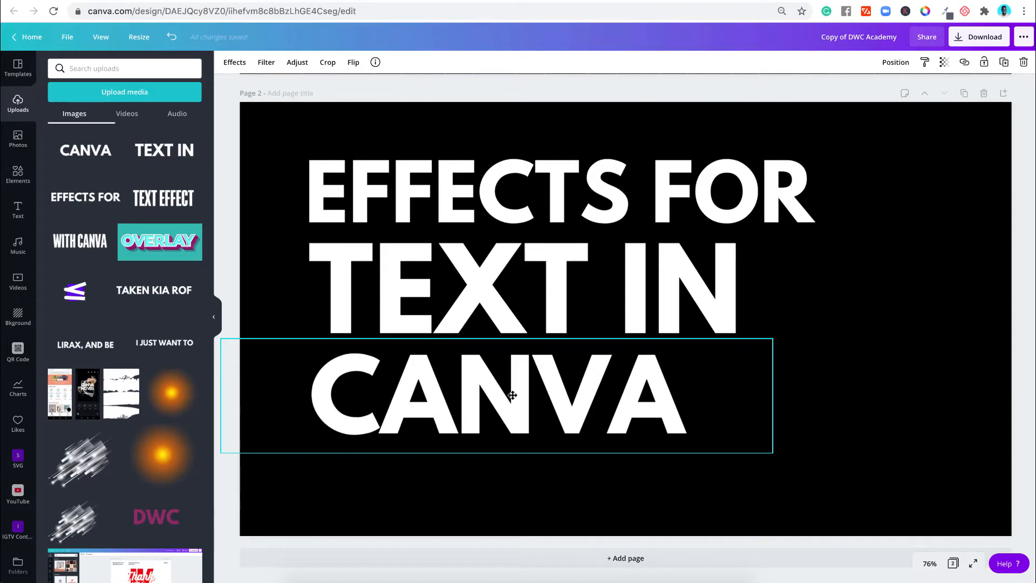
left_click(939, 291)
- Move the three title images EFFECTS FOR, TEXT IN and CANVA down together so the block is vertically centred on page 2
left_click_drag(587, 135, 589, 475)
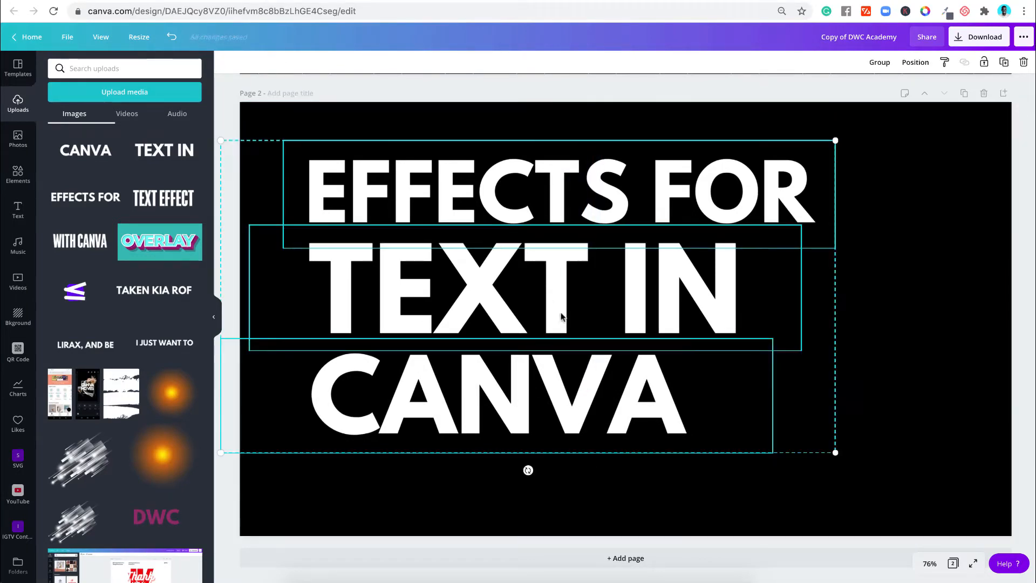
left_click_drag(555, 316, 555, 321)
left_click(938, 280)
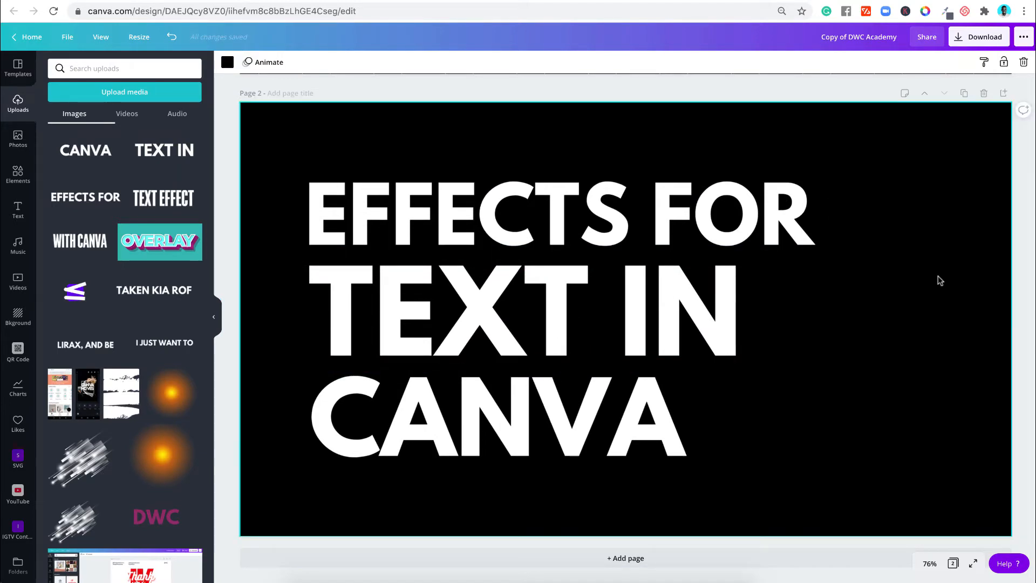
- Give the EFFECTS FOR image the Melt effect from the Liquify set, using the distorted text on page 1 as reference
left_click(445, 218)
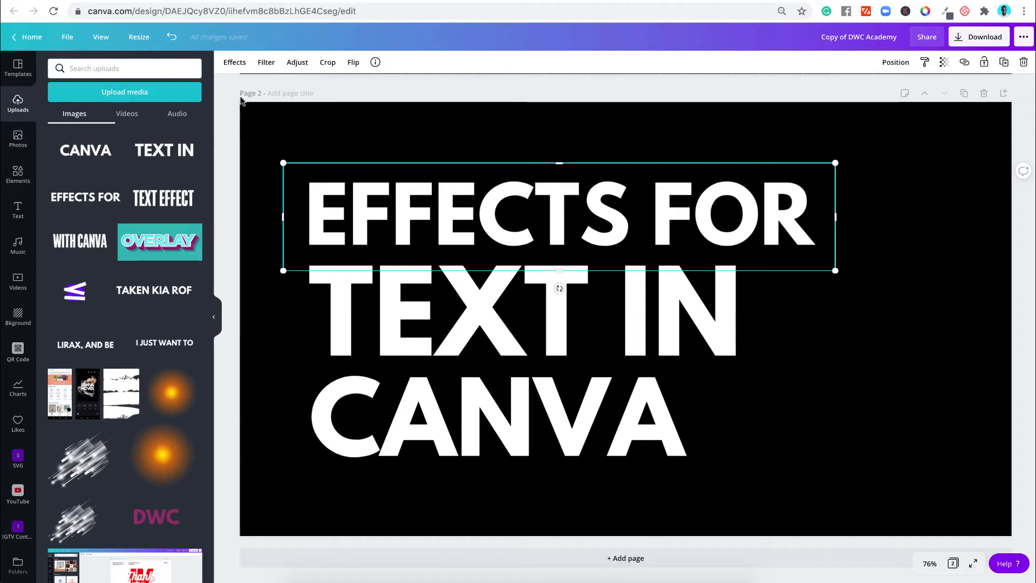
left_click(403, 320)
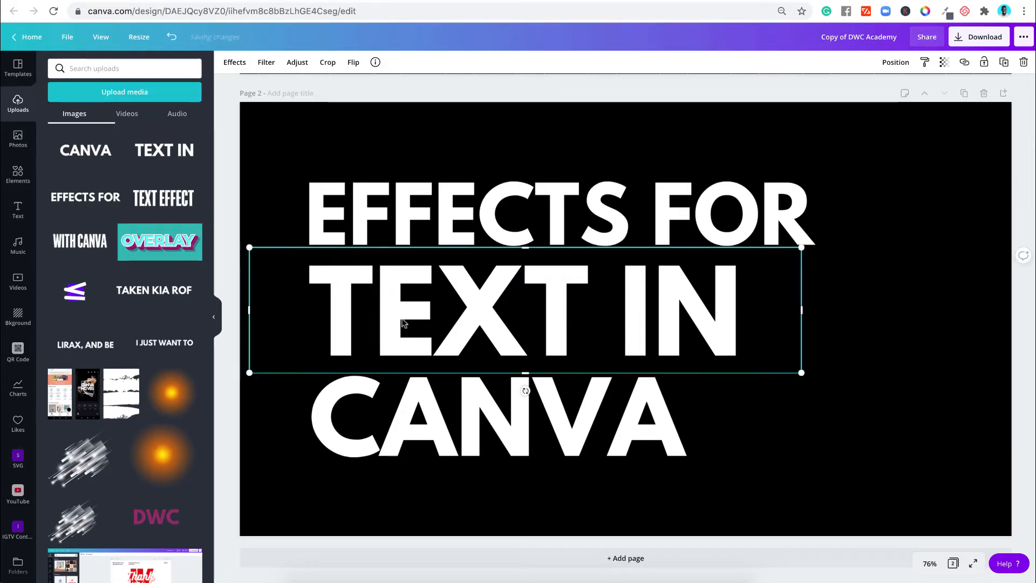
left_click(403, 200)
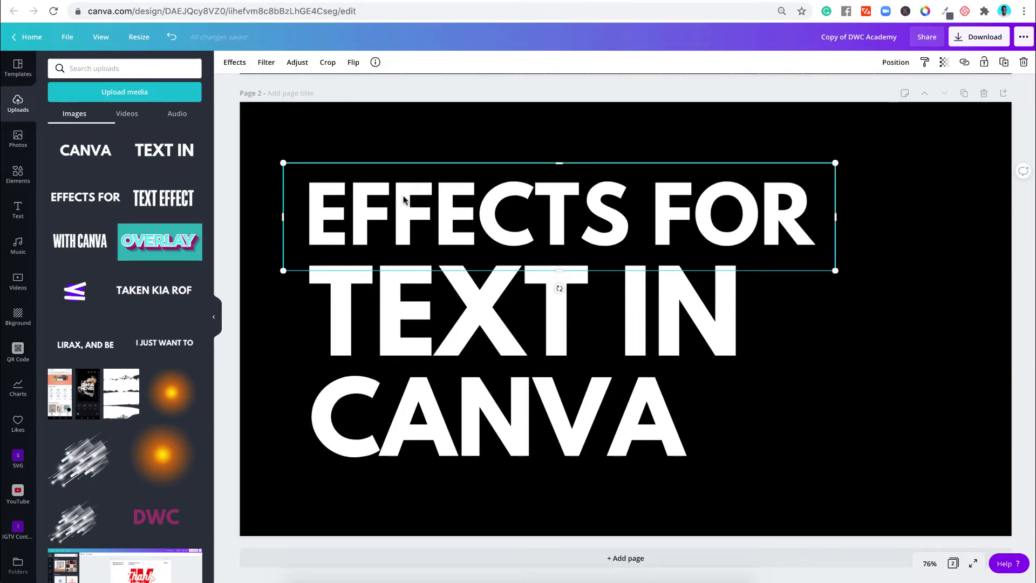
left_click(234, 63)
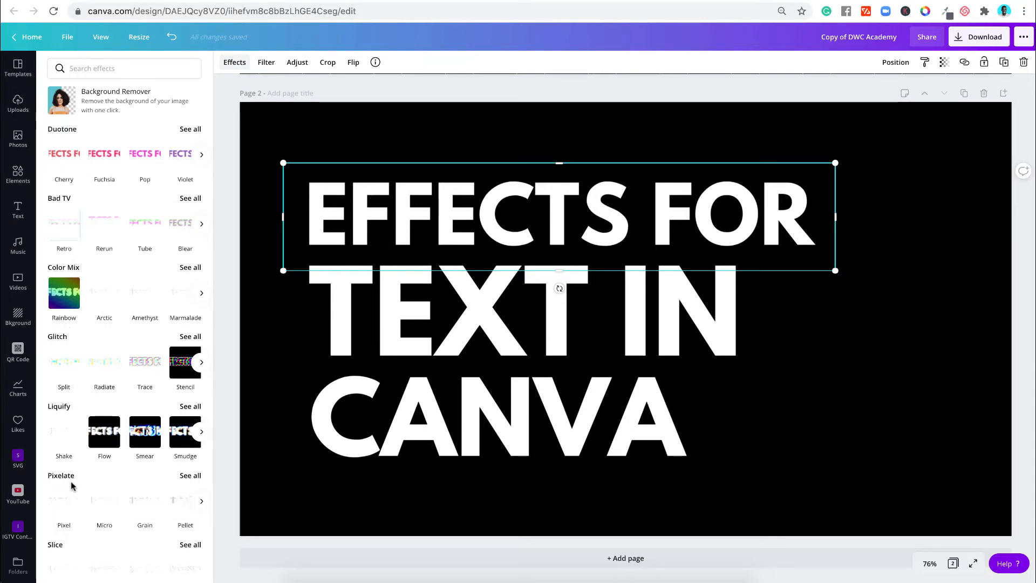
scroll(71, 486, "down", 2)
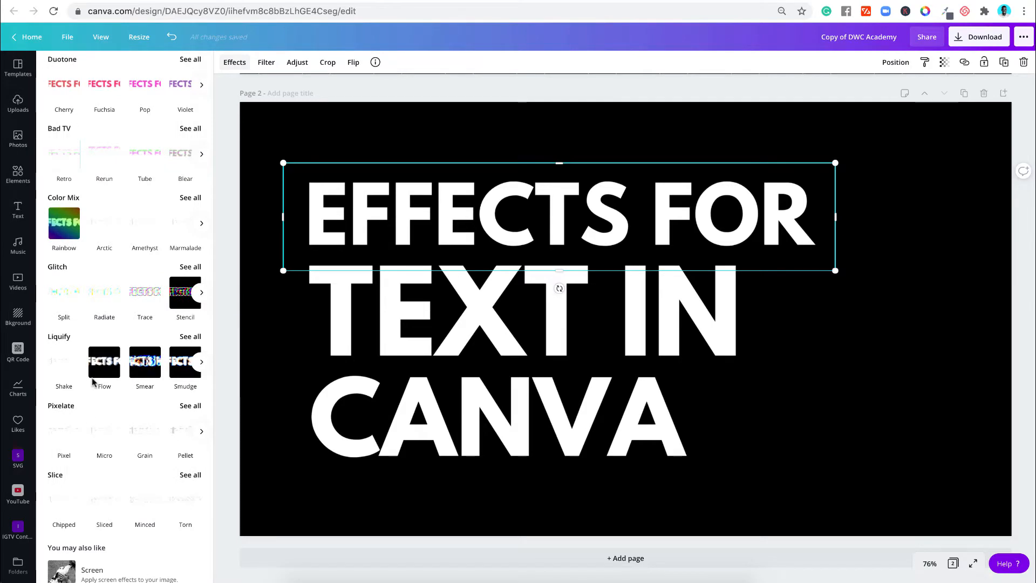
scroll(92, 383, "up", 1)
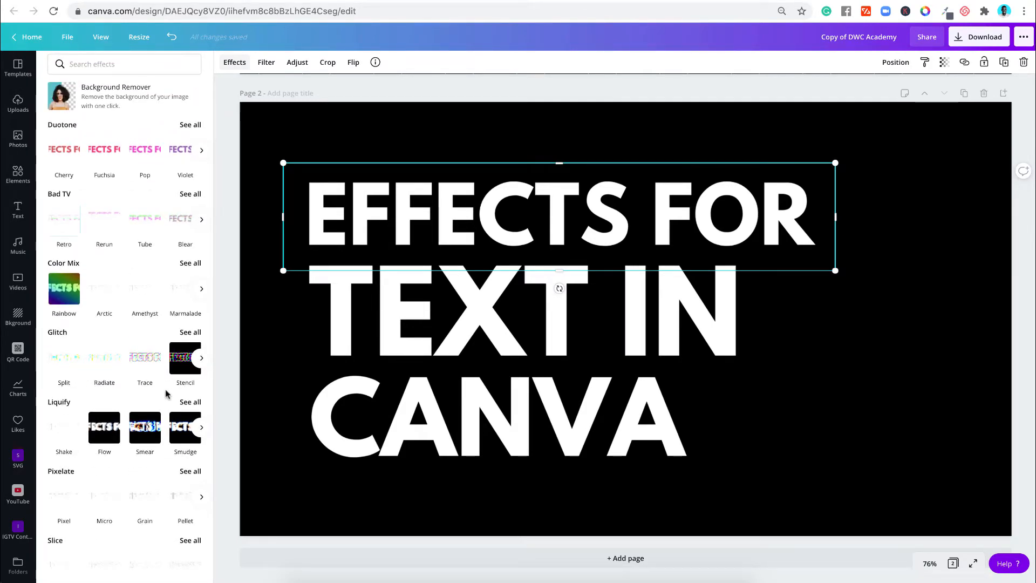
left_click(189, 402)
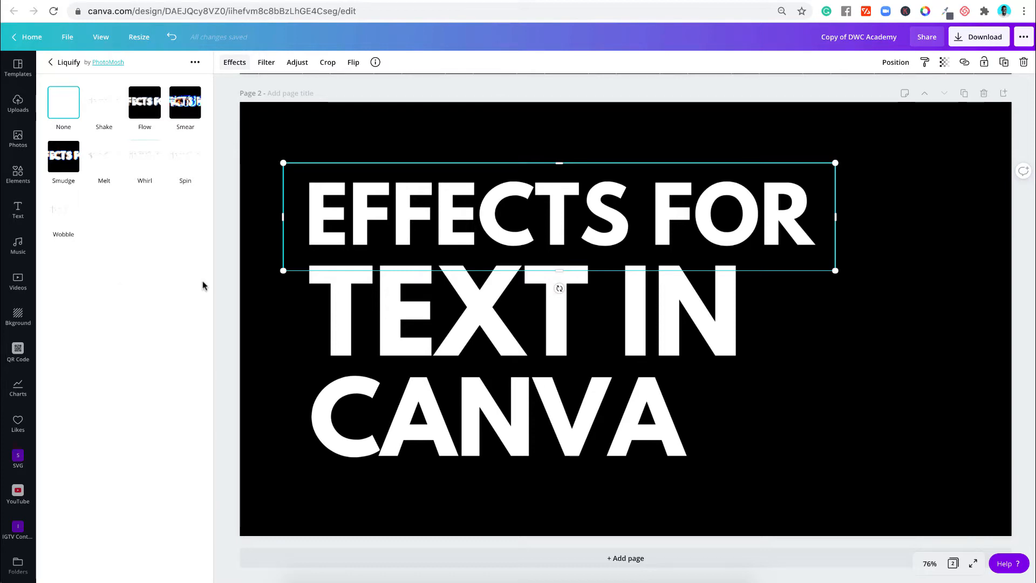
scroll(616, 268, "up", 8)
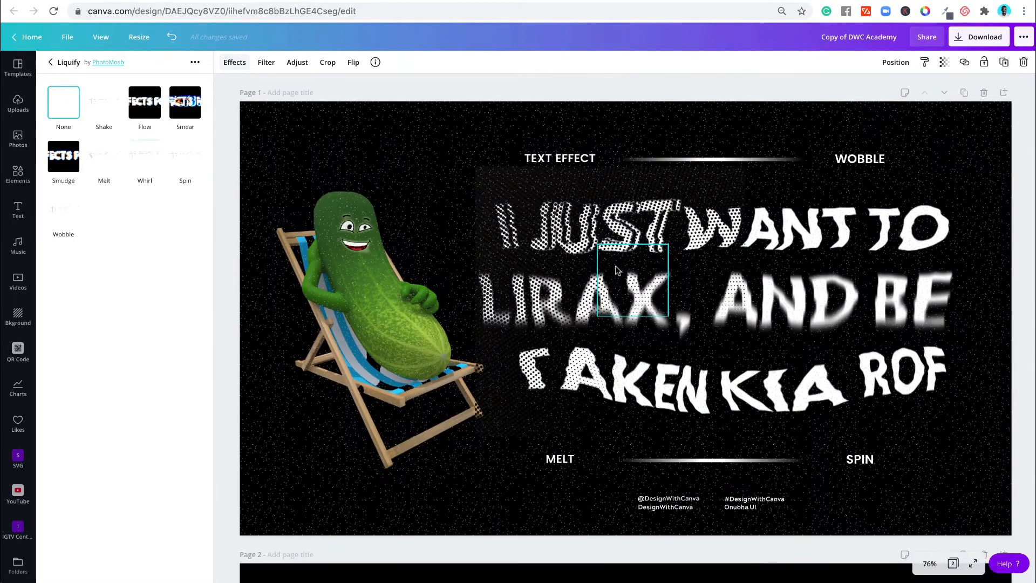
scroll(617, 270, "down", 8)
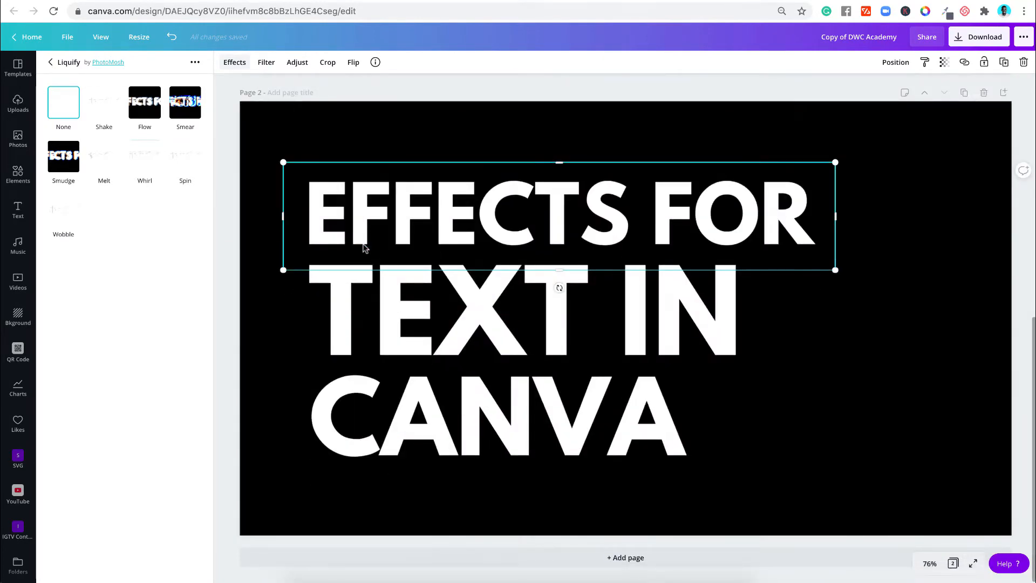
left_click(103, 161)
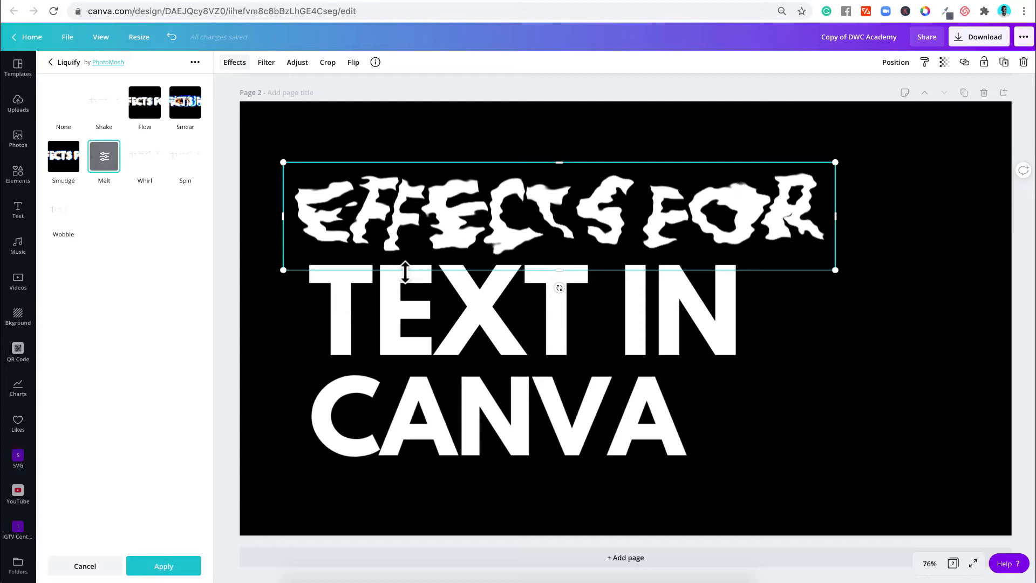
- Set the Melt effect on EFFECTS FOR to amount 0.02, scale 0.41 and speed 0.06, and apply it
left_click(105, 157)
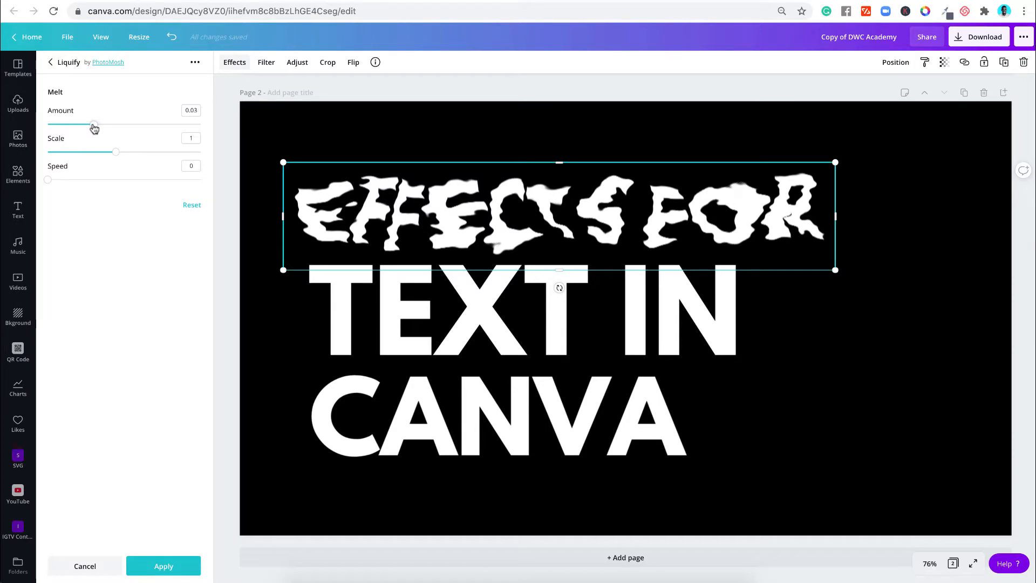
mouse_move(94, 128)
left_mouse_down()
mouse_move(198, 123)
mouse_move(191, 141)
mouse_move(248, 143)
mouse_move(84, 121)
left_mouse_up()
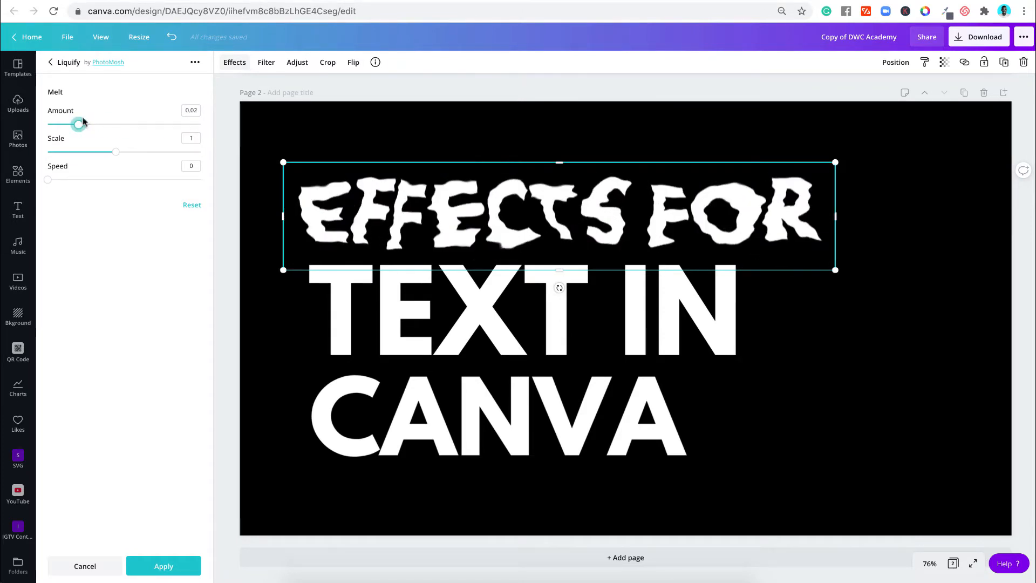
left_click_drag(114, 153, 95, 155)
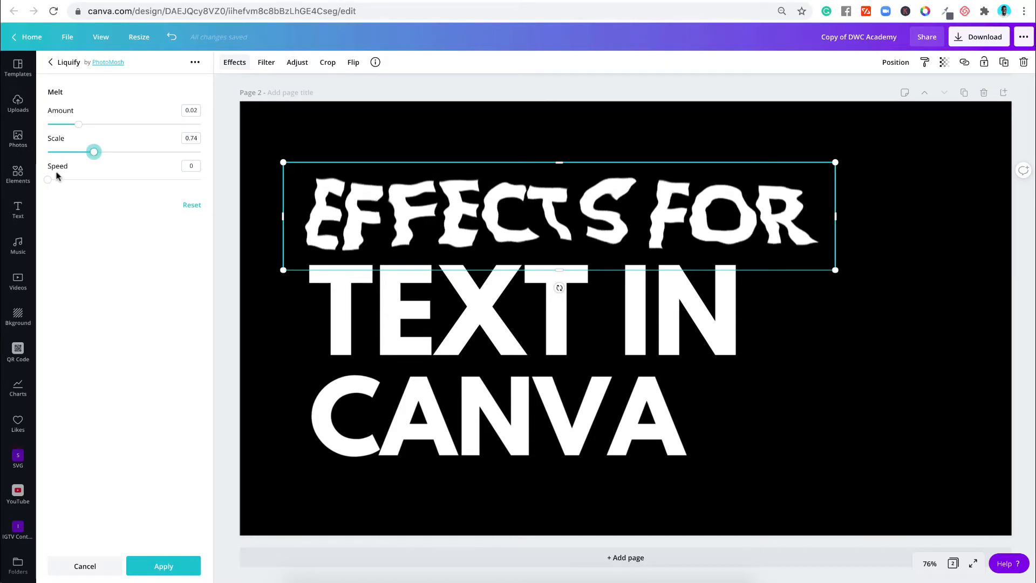
left_click_drag(47, 179, 77, 201)
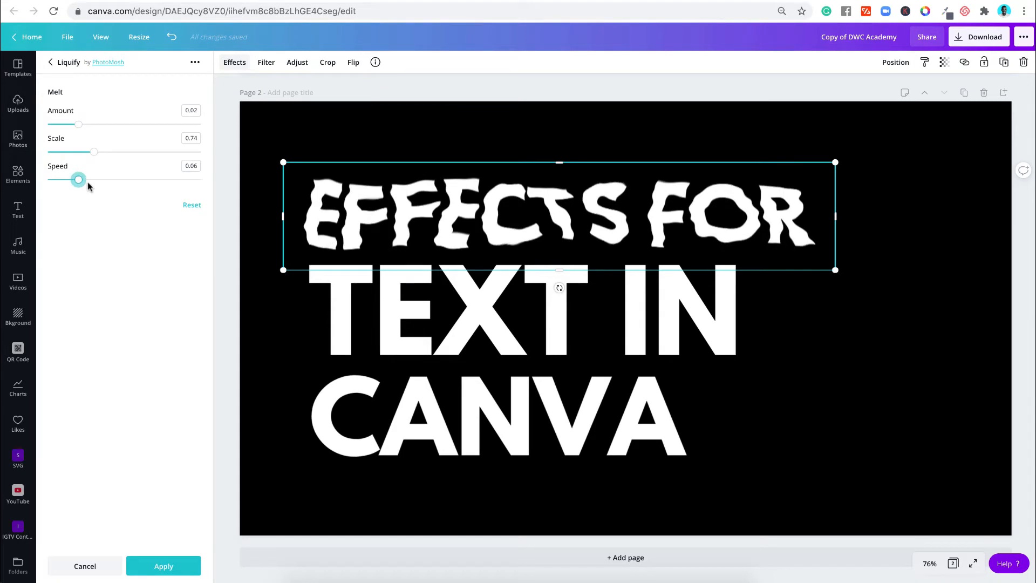
left_click_drag(97, 157, 66, 158)
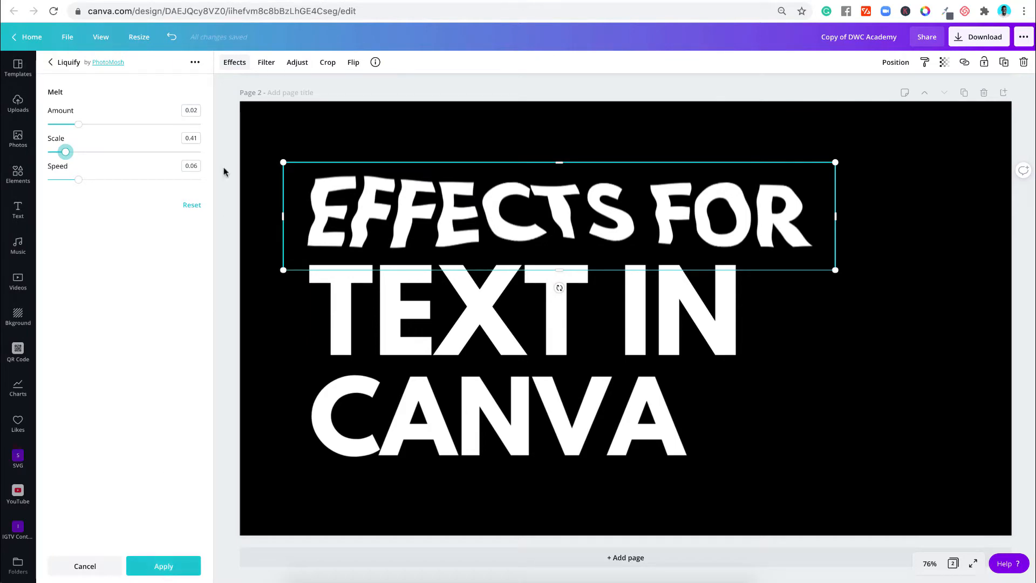
left_click(165, 566)
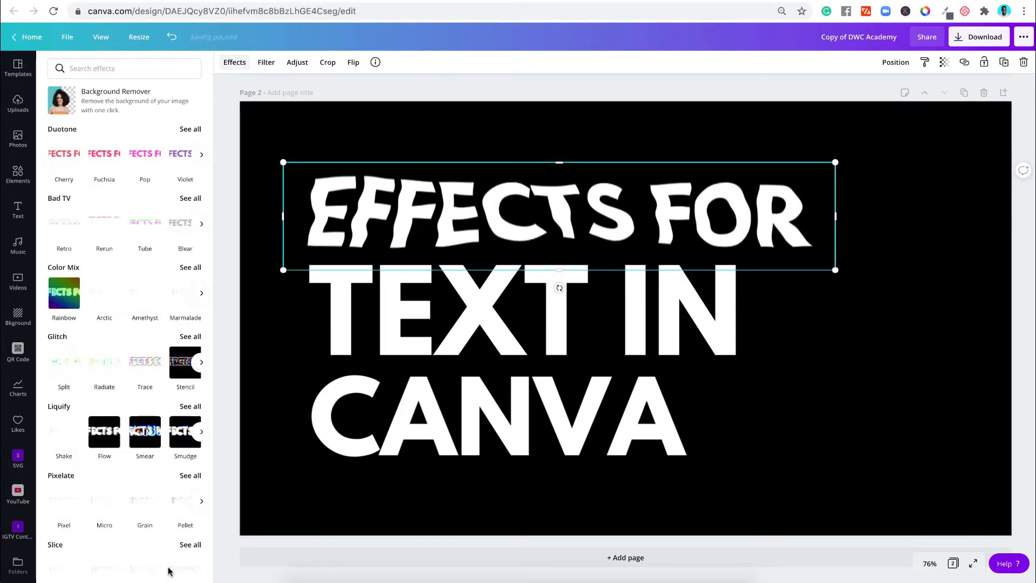
- Apply the Liquify Wobble effect to TEXT IN with amount 0.0377 and size 5, and crop the image's empty side margins equally
left_click(402, 334)
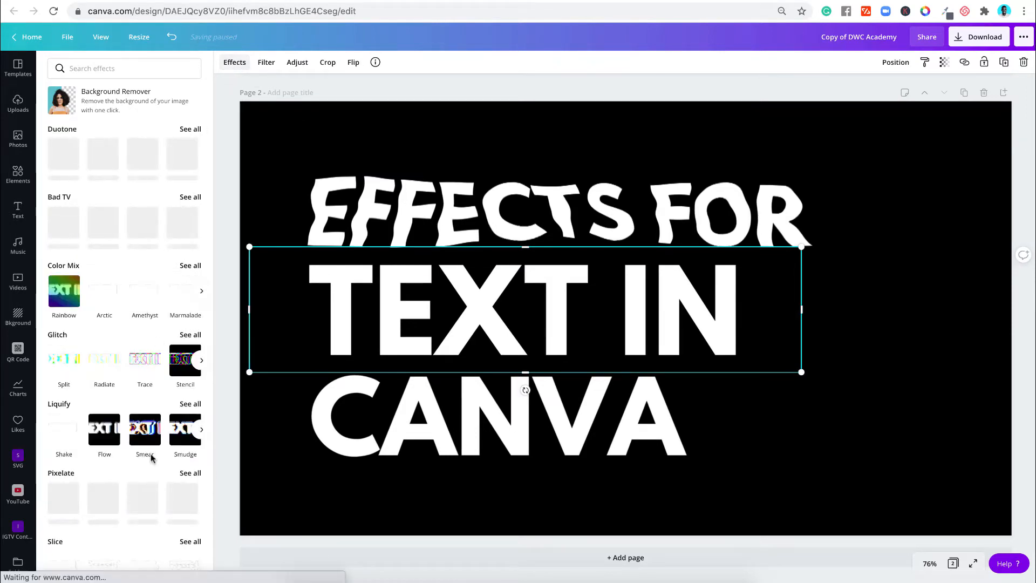
left_click(184, 404)
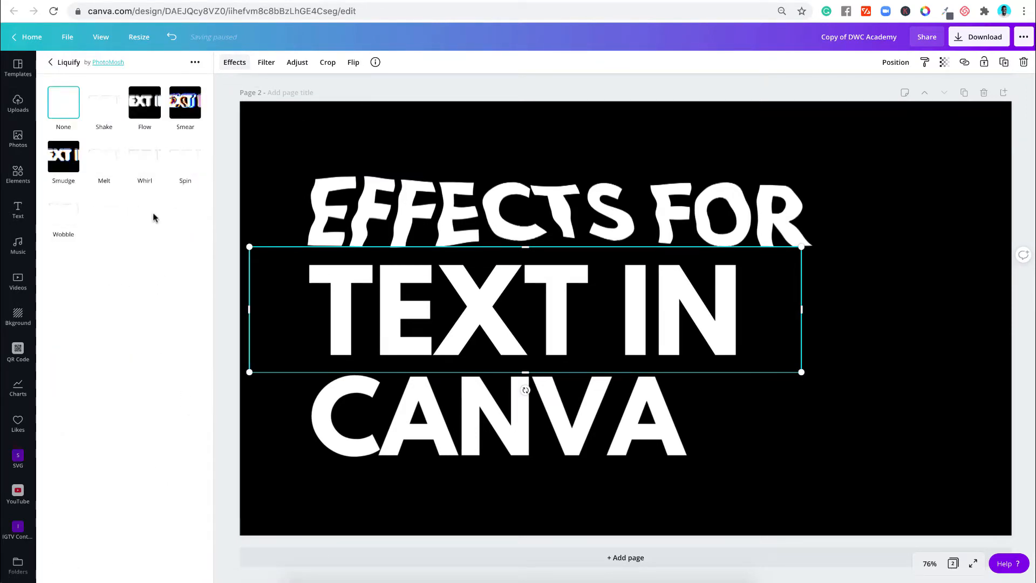
left_click(63, 219)
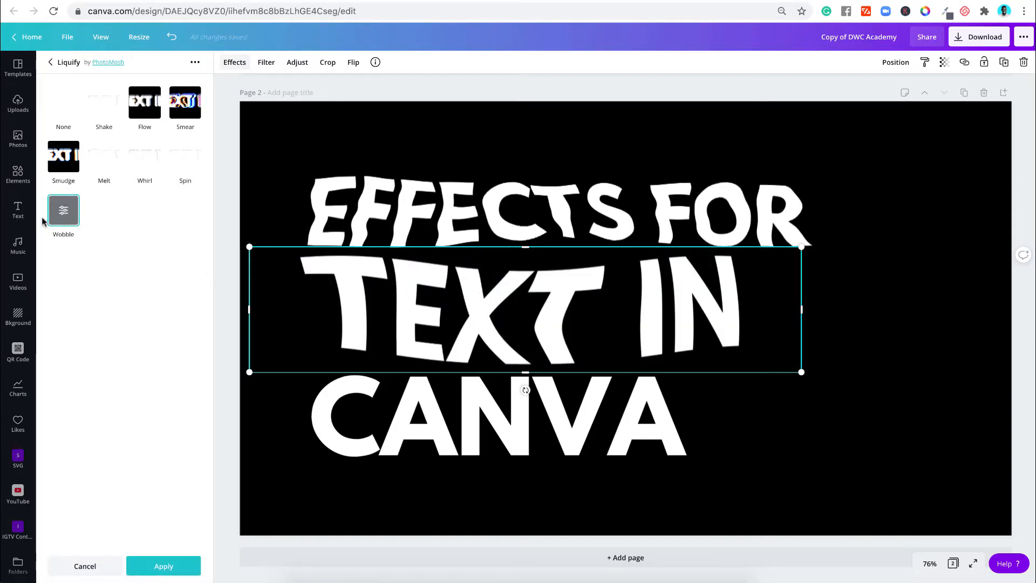
left_click(61, 214)
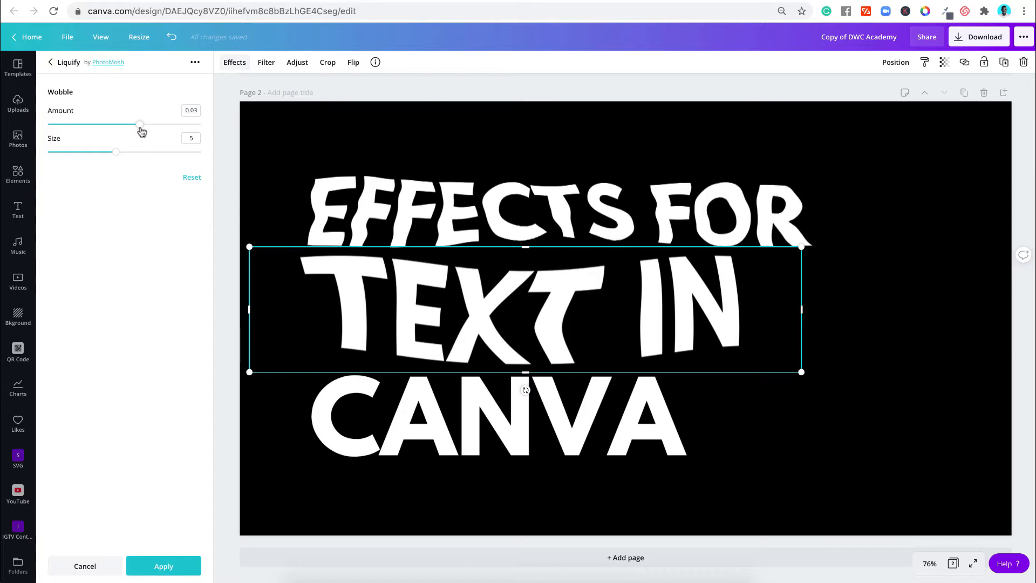
left_click_drag(140, 125, 111, 160)
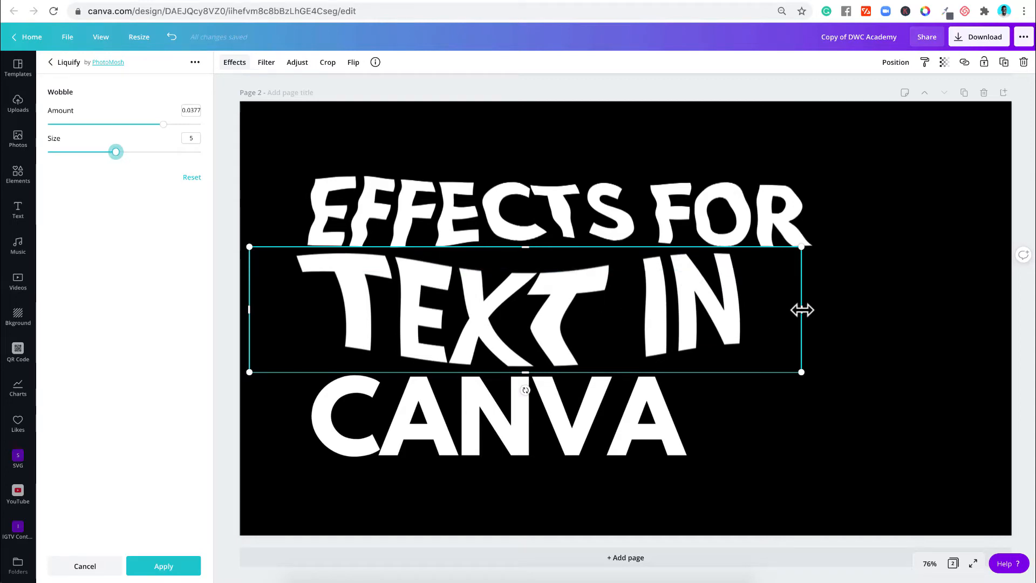
left_click_drag(802, 309, 759, 309)
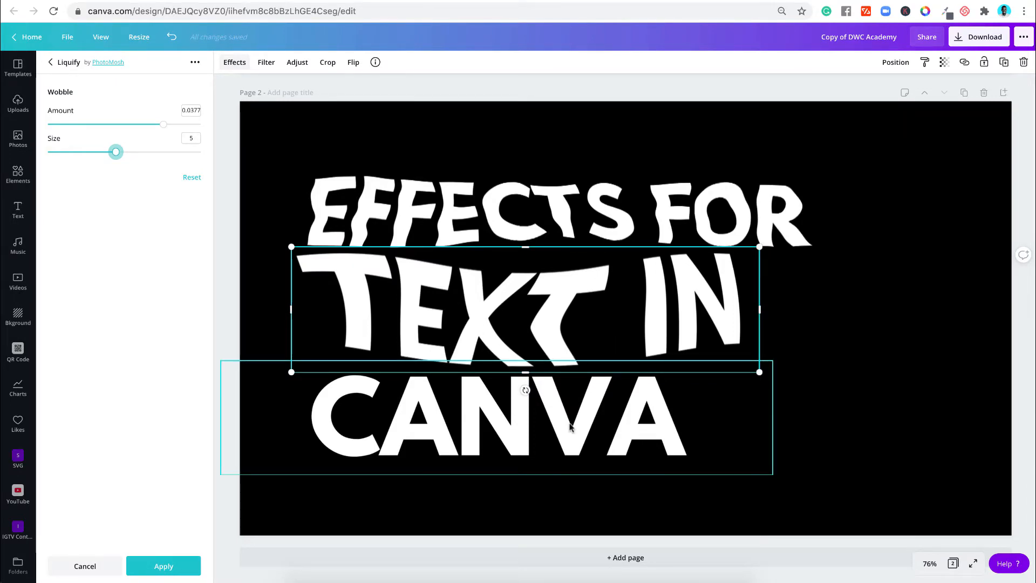
left_click(164, 566)
- Give the CANVA image the Spin effect from the Liquify set, using the distorted text on page 1 as reference
left_click(403, 441)
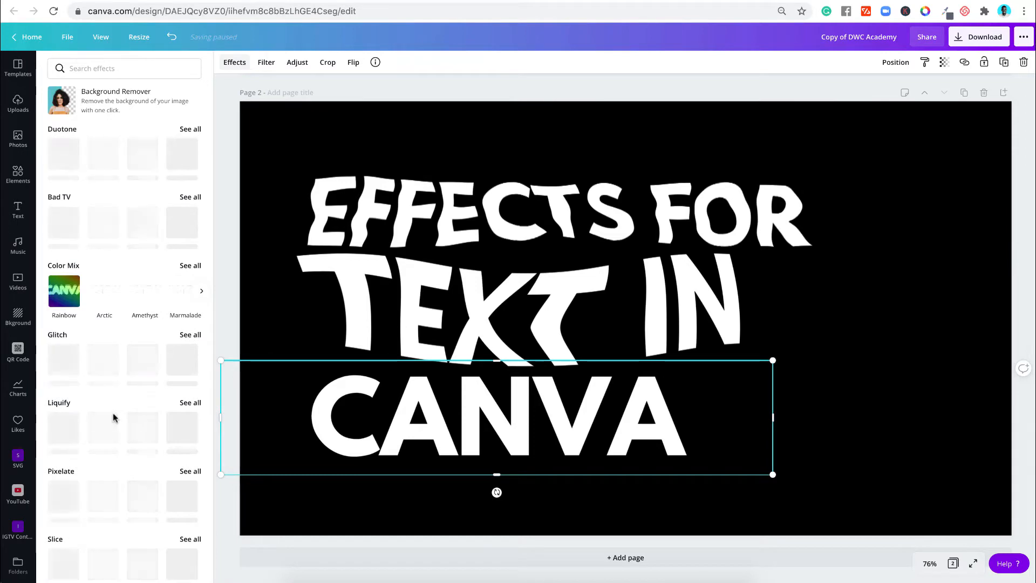
left_click(189, 405)
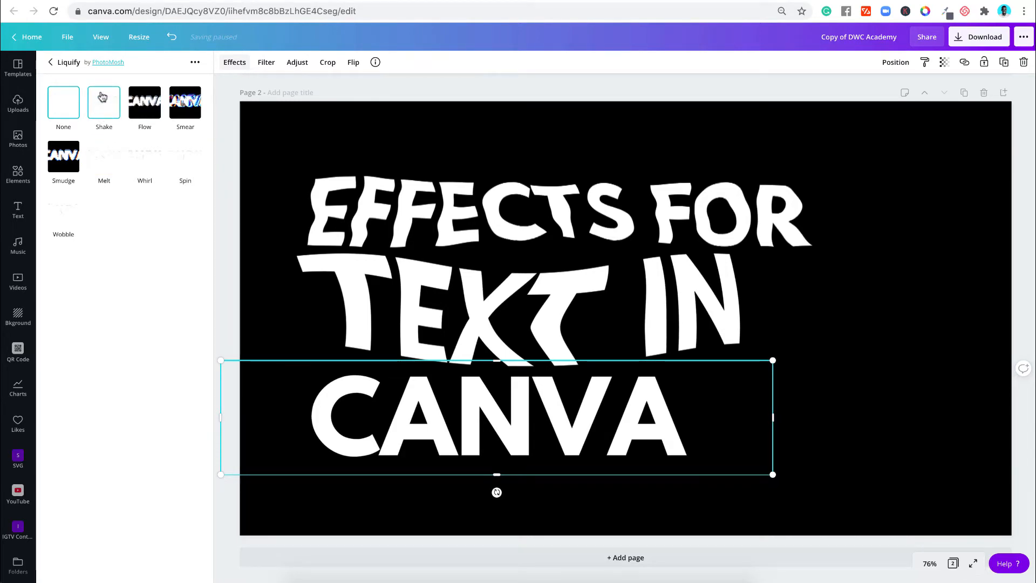
left_click(100, 113)
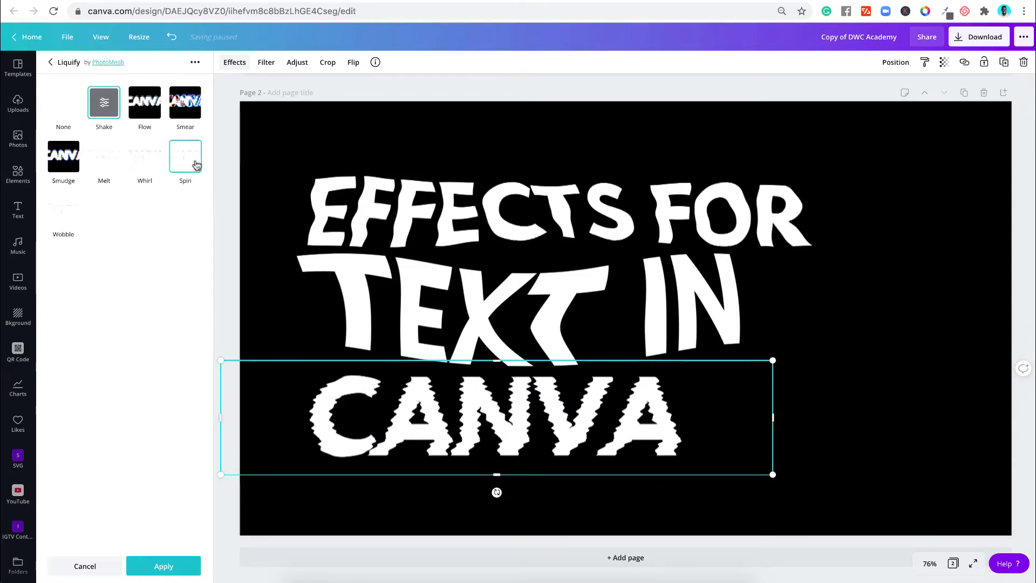
left_click(177, 164)
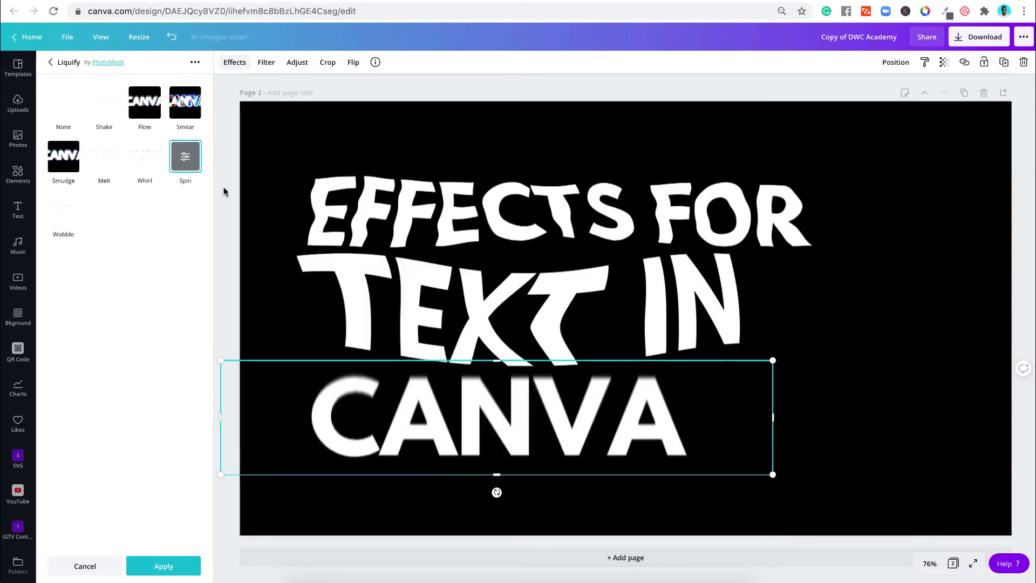
scroll(718, 216, "up", 7)
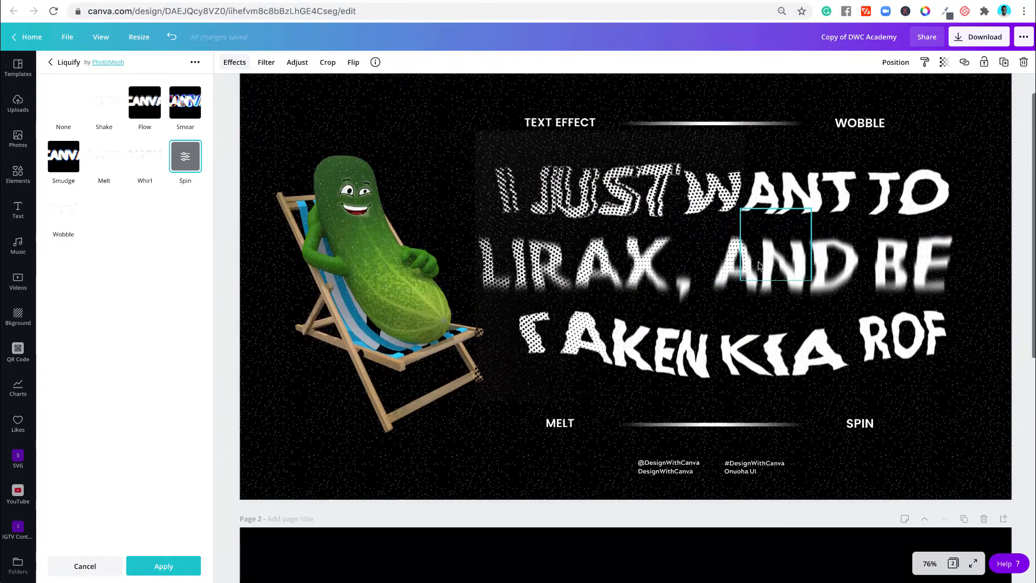
scroll(758, 264, "down", 7)
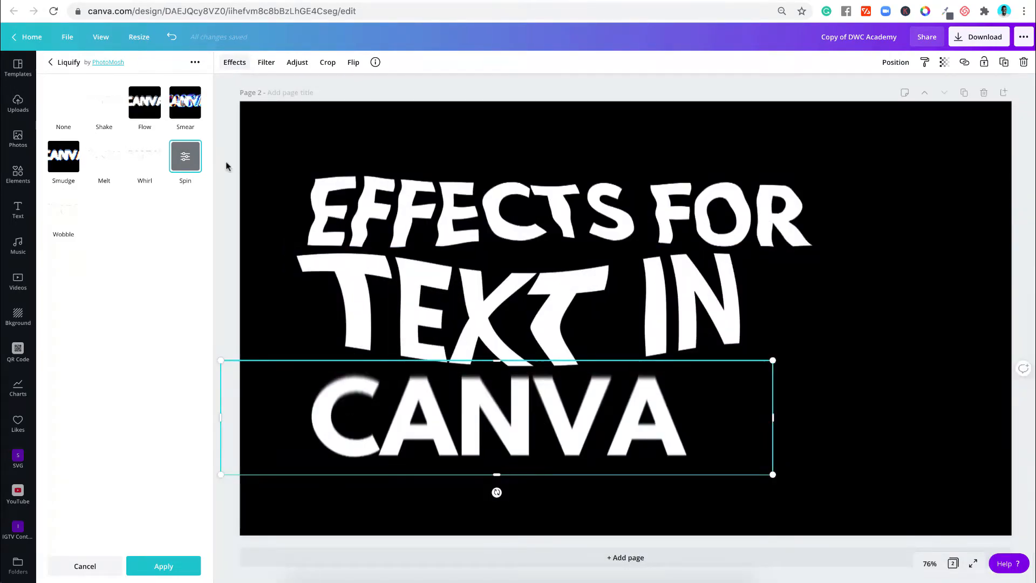
- Set the Spin effect on CANVA to amount 0.02 and position 0.2, crop the image's empty side margins, and apply the effect
left_click(185, 156)
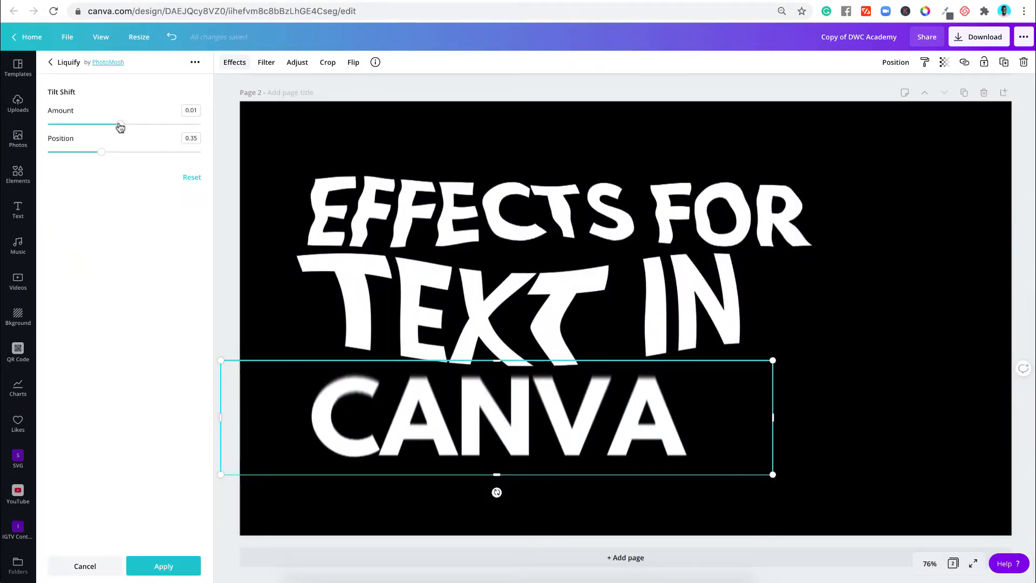
left_click_drag(120, 124, 204, 125)
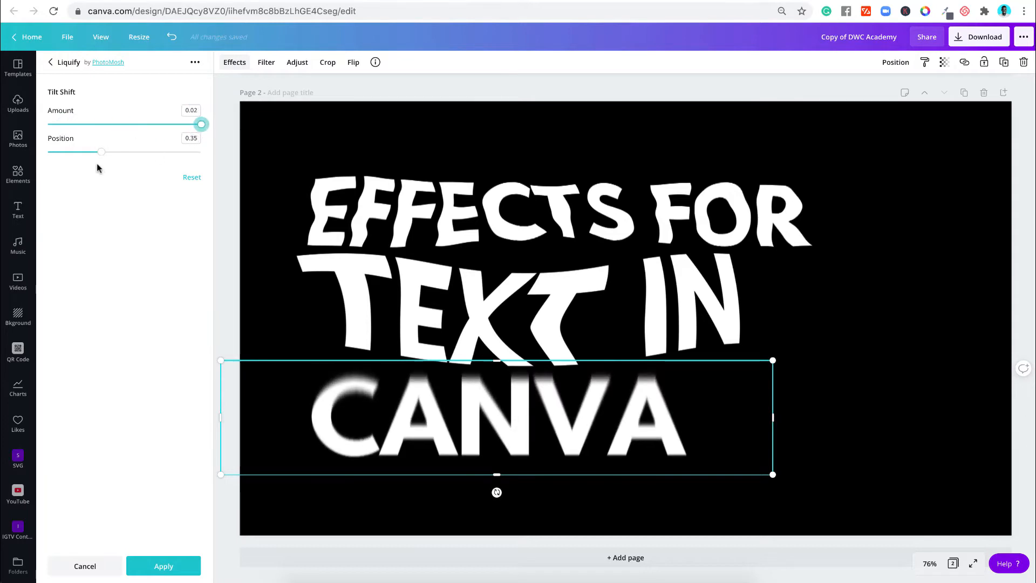
left_click_drag(101, 152, 83, 164)
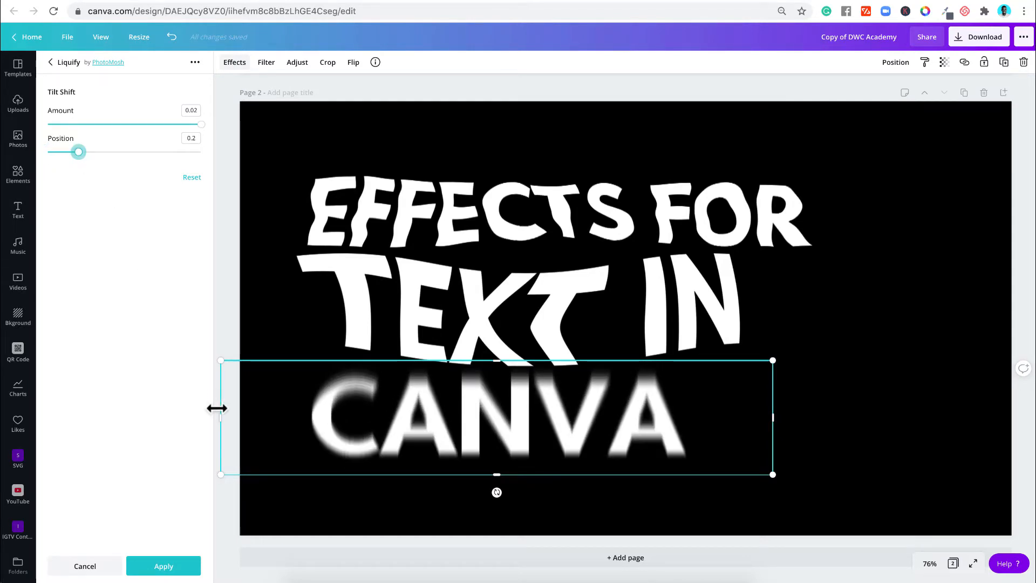
left_click_drag(215, 419, 288, 421)
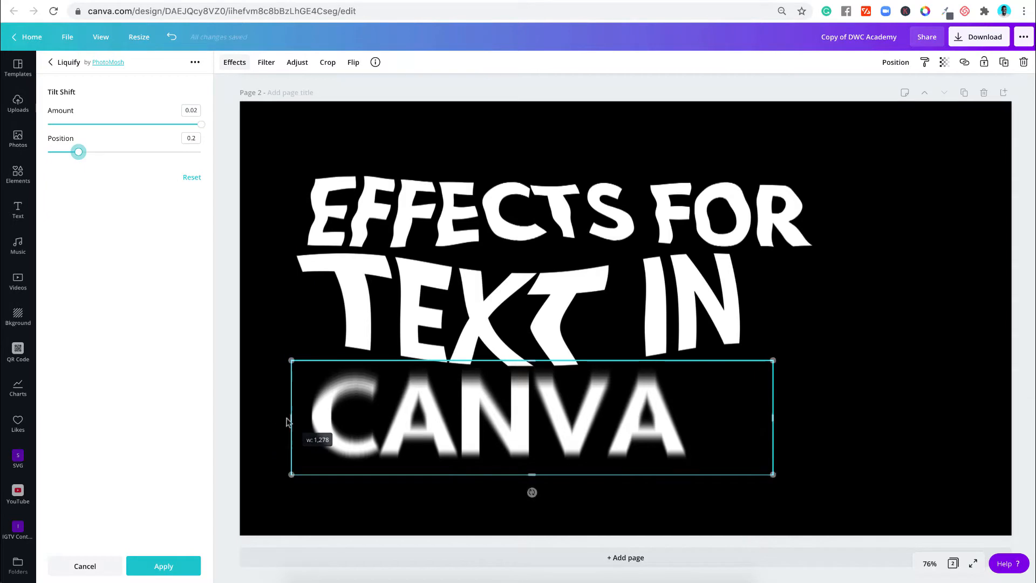
left_click_drag(776, 418, 699, 418)
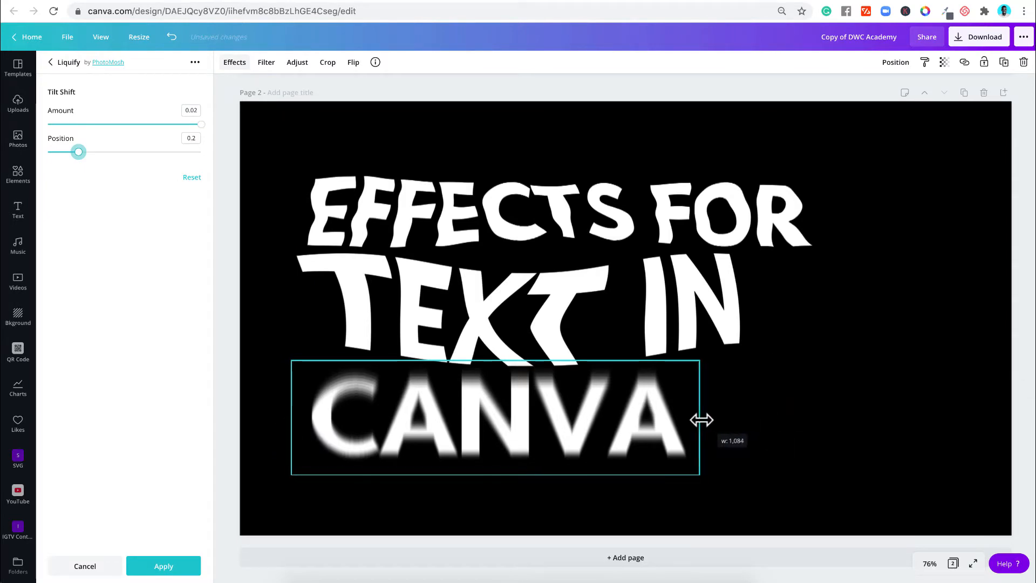
left_click(164, 566)
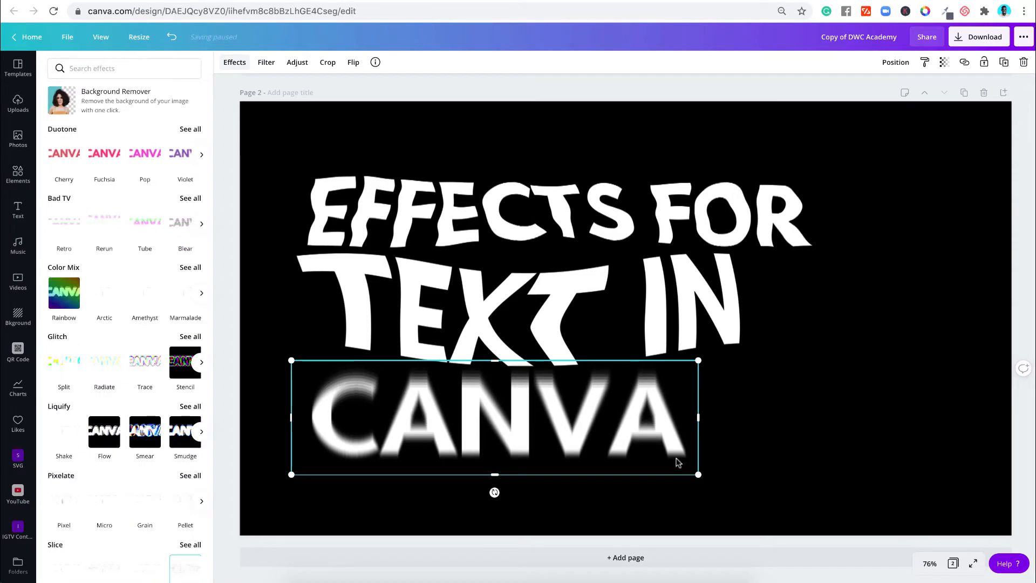
- Add the seamless winter snowflake pattern from the recently used elements to page 2 and place it in the page's upper-left corner
left_click(994, 275)
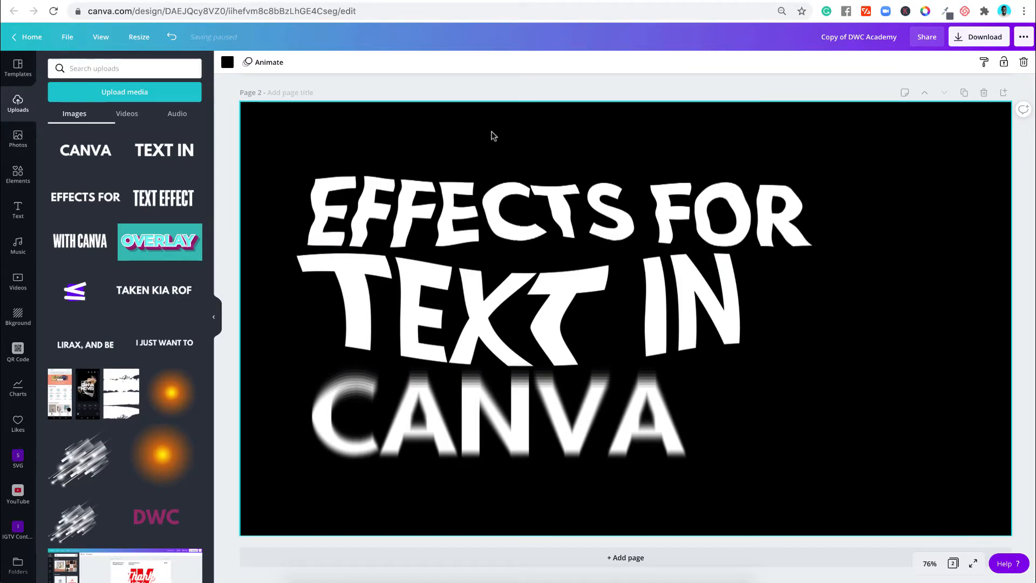
scroll(493, 136, "up", 6)
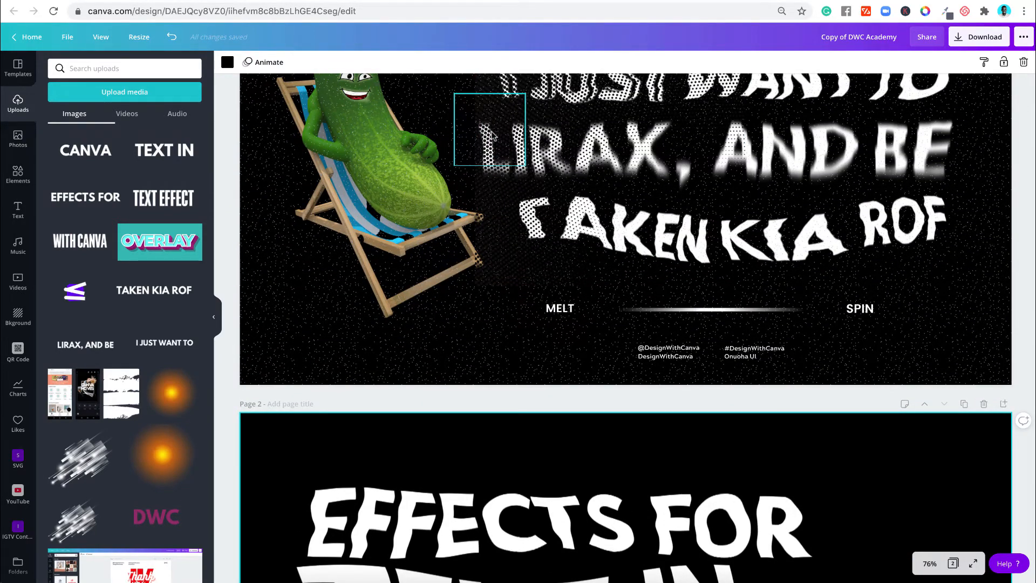
scroll(490, 136, "up", 3)
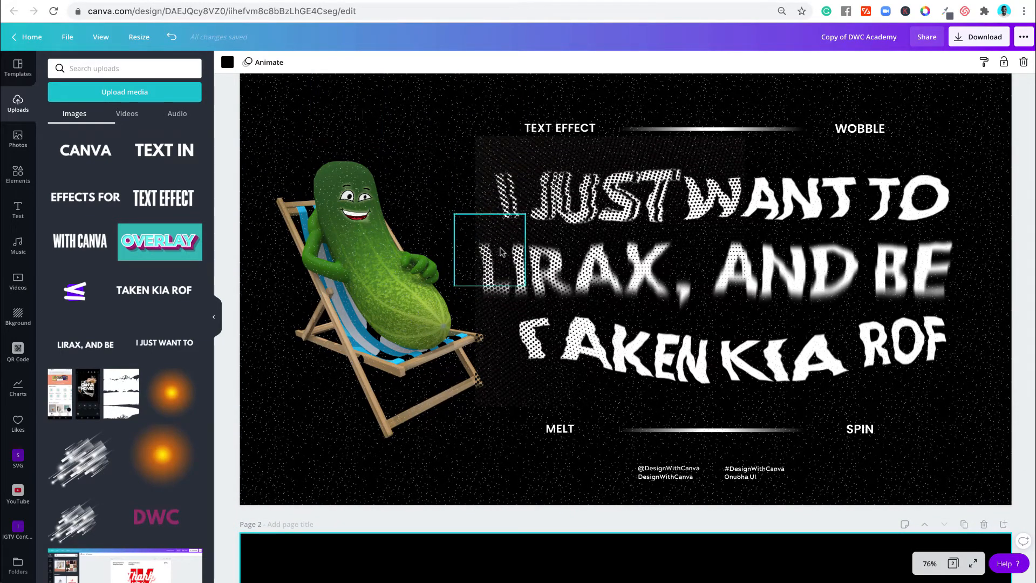
scroll(500, 252, "down", 10)
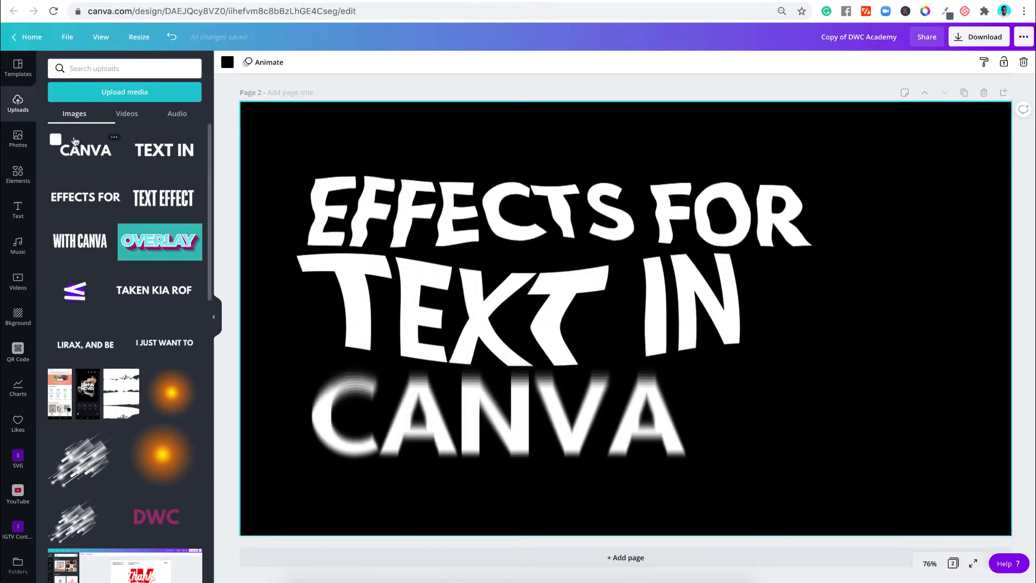
left_click(19, 174)
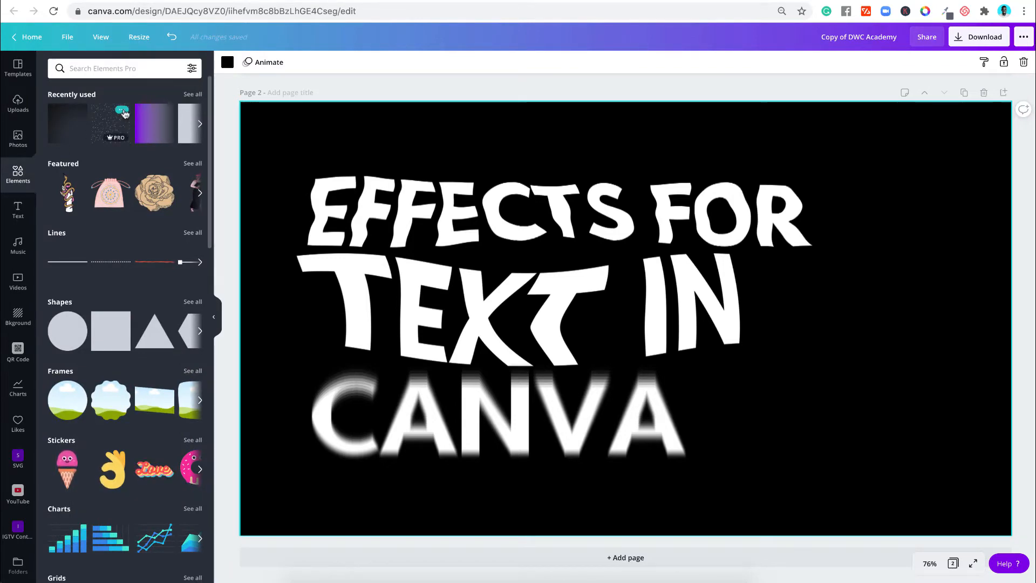
left_click(122, 110)
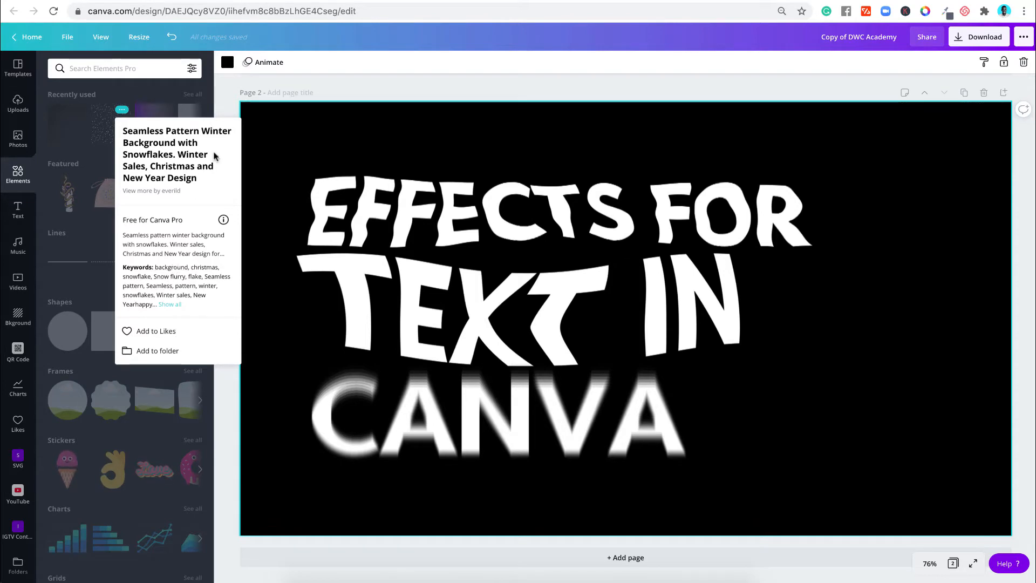
left_click(122, 110)
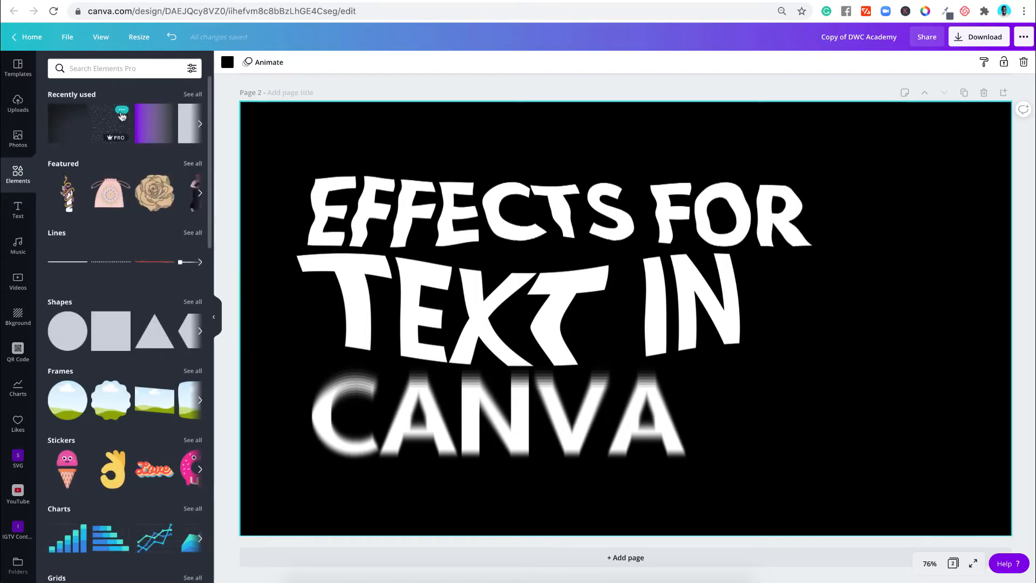
left_click(107, 126)
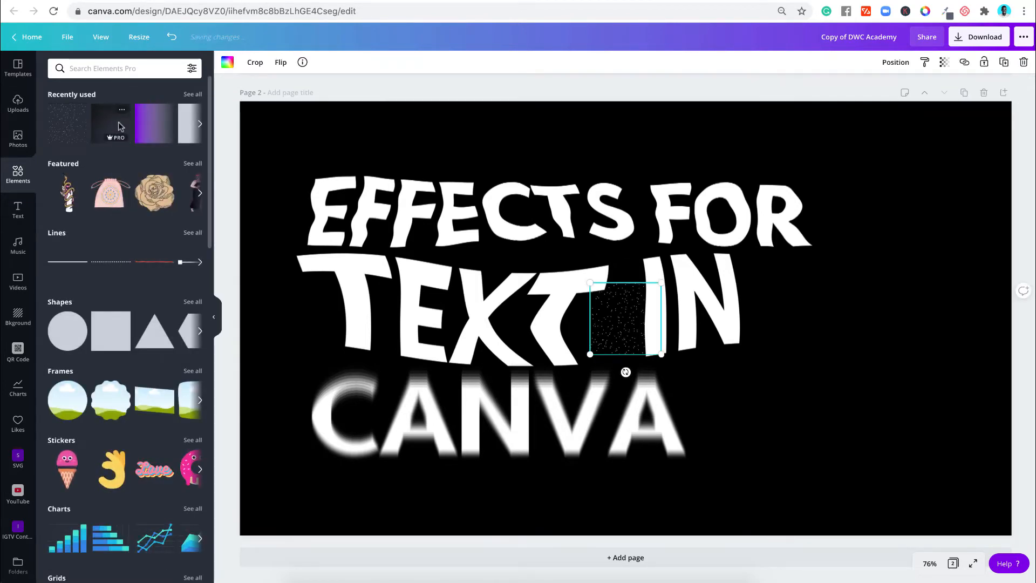
left_click_drag(629, 317, 277, 138)
- Recolour the snowflake tile with the document's grey, set its transparency to 88, and enlarge it to about twice its size
left_click(228, 68)
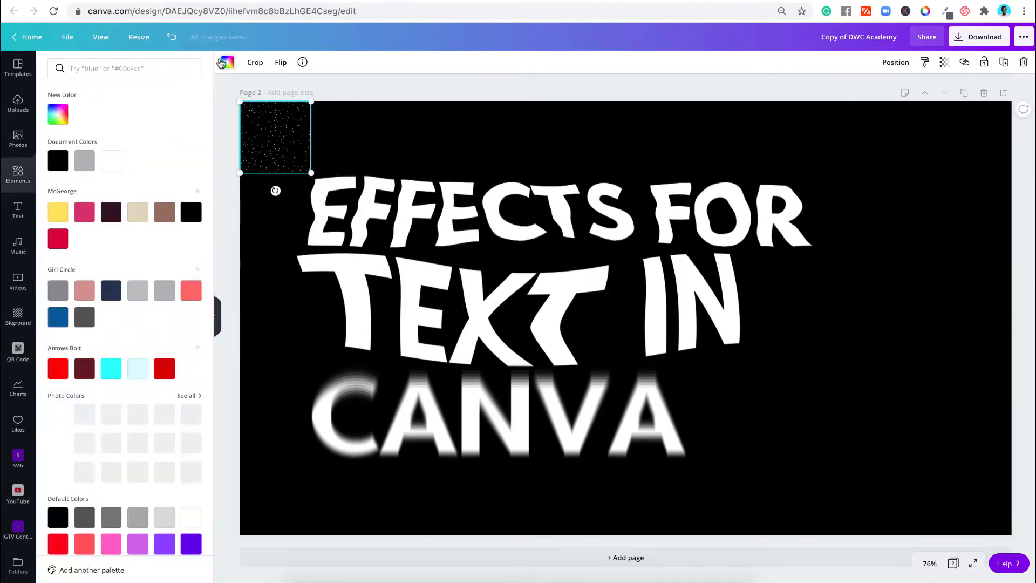
left_click(82, 165)
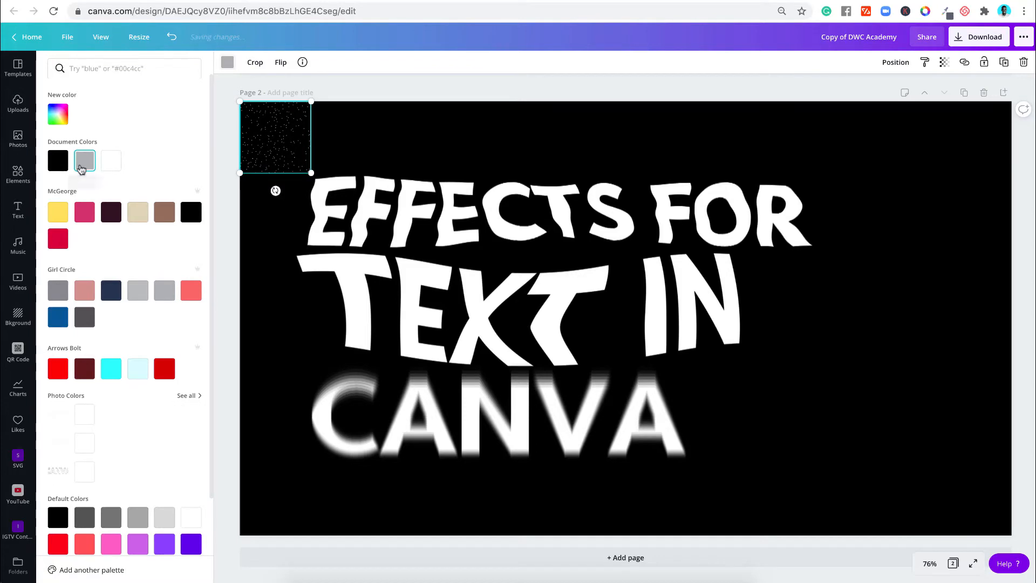
left_click(943, 63)
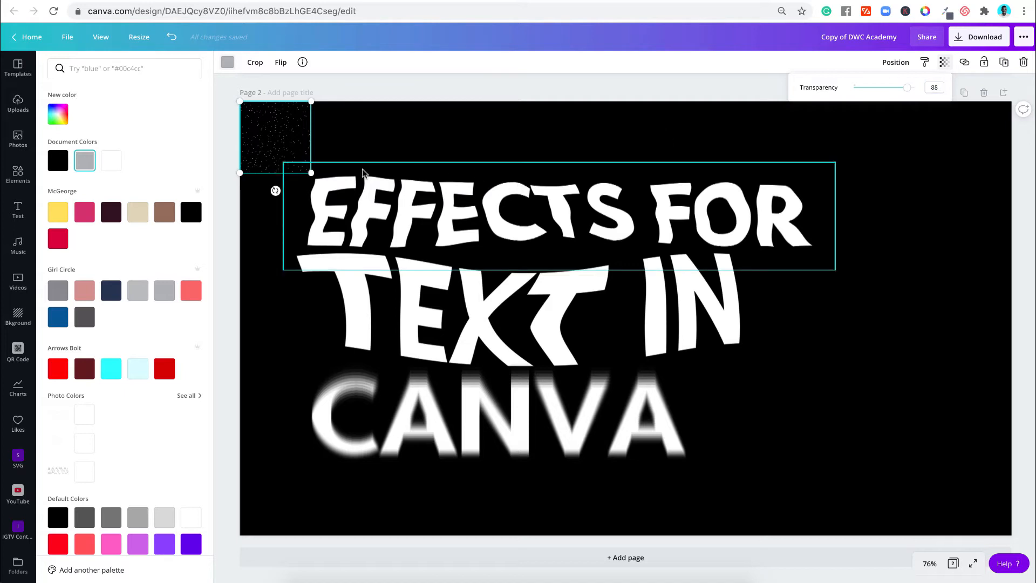
left_click_drag(311, 173, 374, 236)
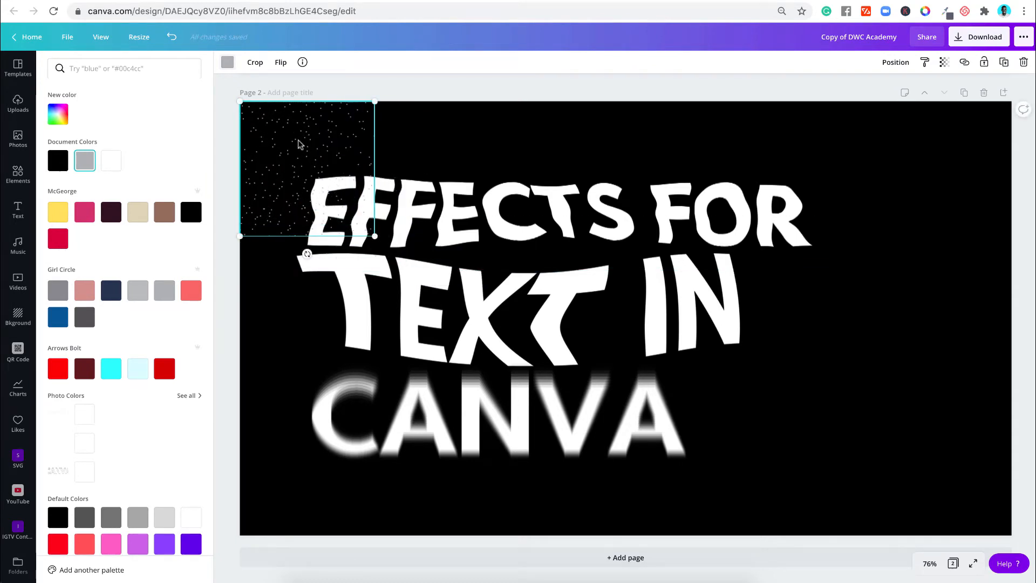
- Duplicate the snowflake tile into a row of six across page 2 and copy the row downward until the whole page is covered
left_click_drag(299, 143, 716, 158)
left_click(330, 139, "shift")
left_click_drag(665, 128, 938, 143)
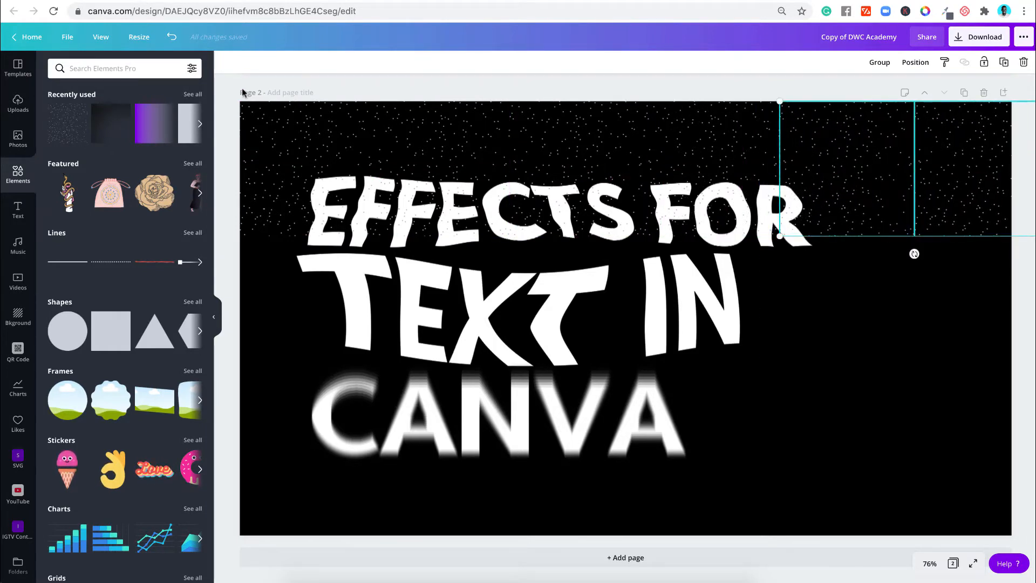
left_click_drag(237, 92, 947, 138)
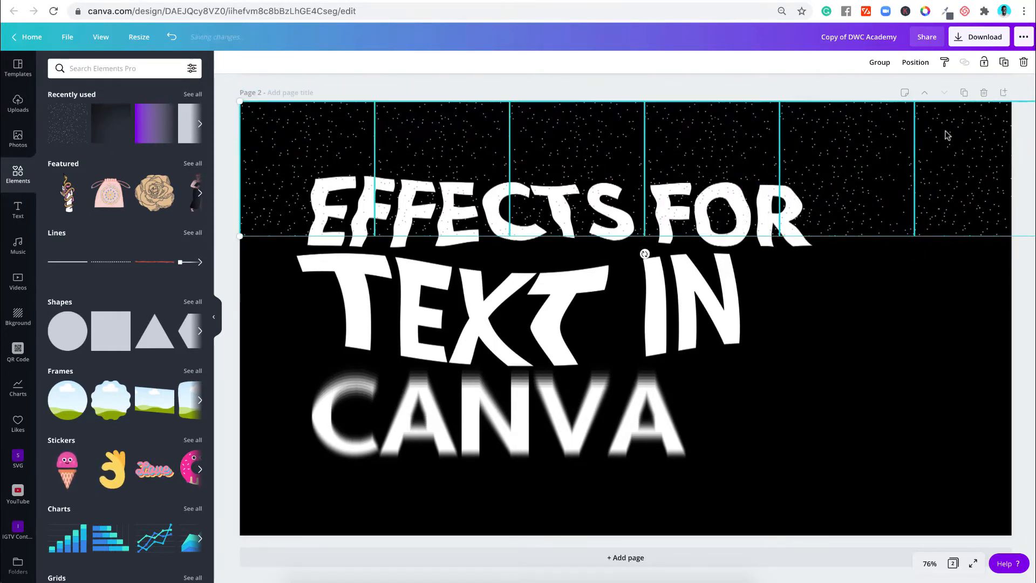
left_click_drag(606, 143, 607, 269)
left_click_drag(291, 287, 276, 557)
left_click(228, 363)
- Following the page 1 design, add the recently used halftone dot pattern to page 2 and move it over the title's left part
scroll(539, 324, "up", 8)
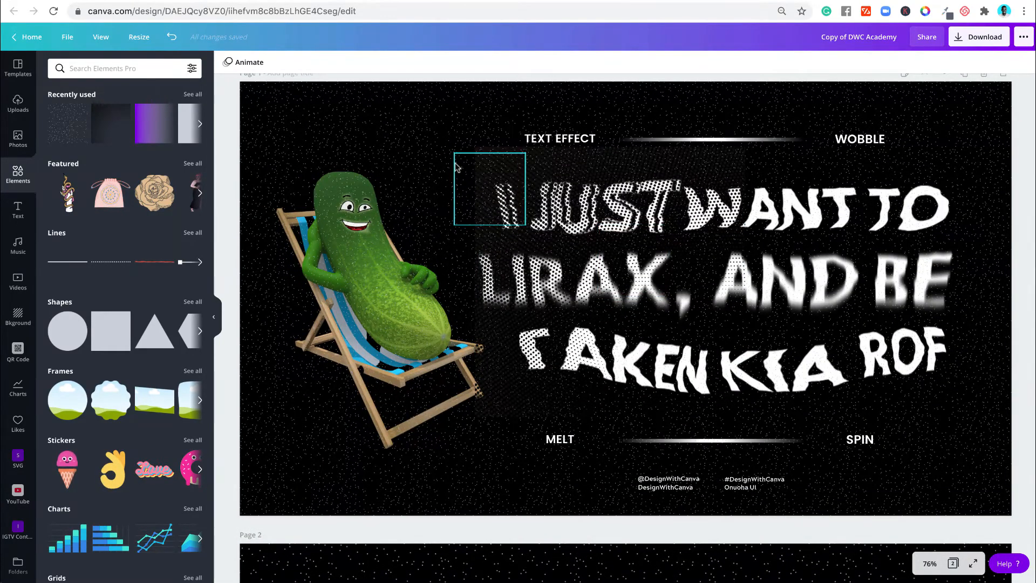
scroll(456, 166, "down", 8)
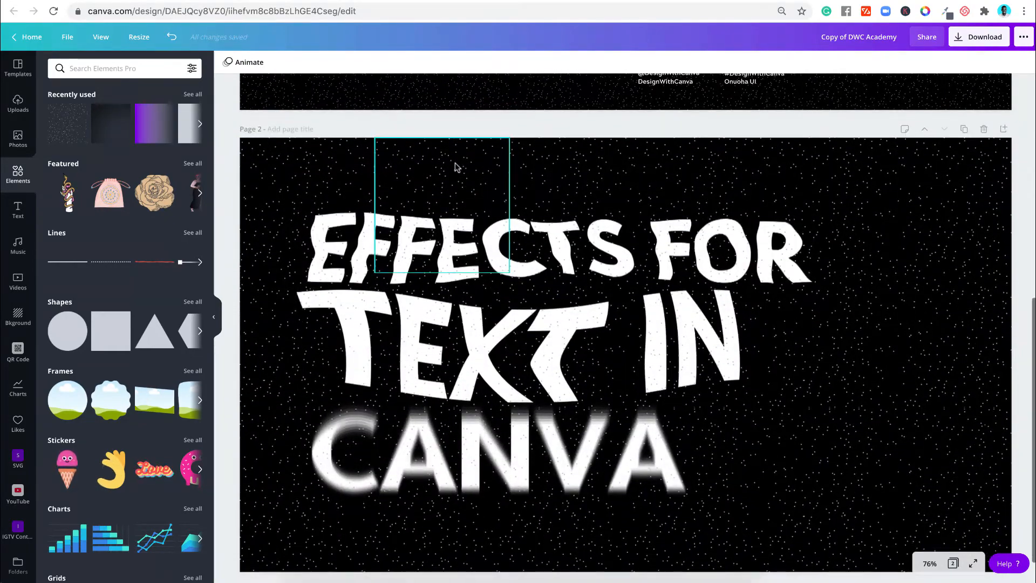
scroll(454, 163, "up", 8)
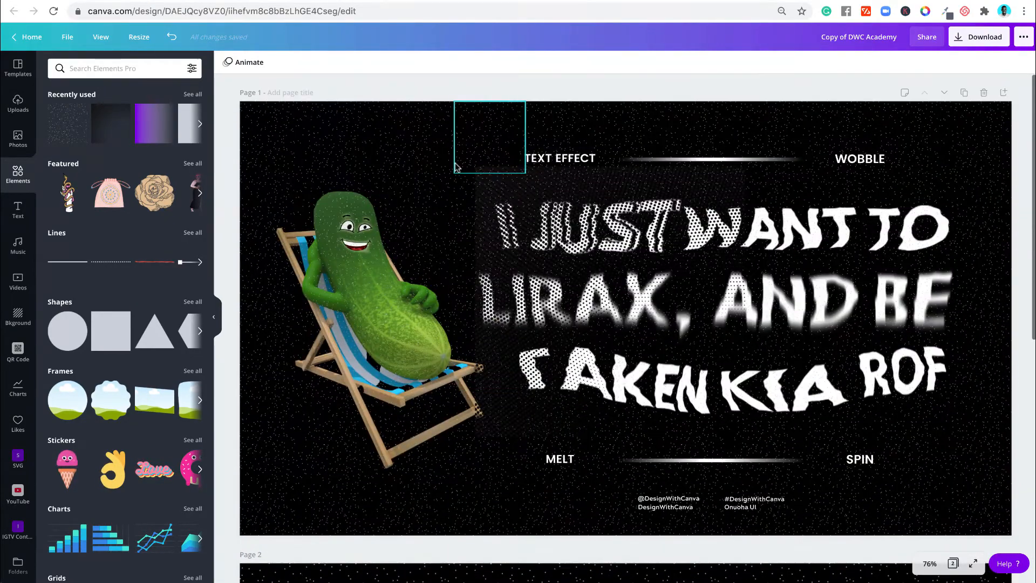
scroll(456, 167, "down", 1)
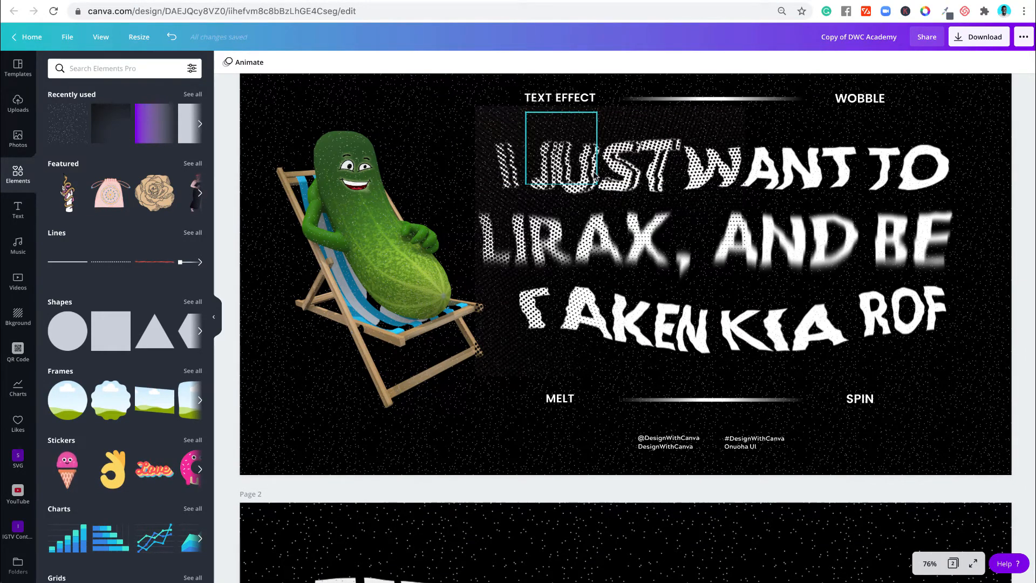
scroll(592, 173, "down", 7)
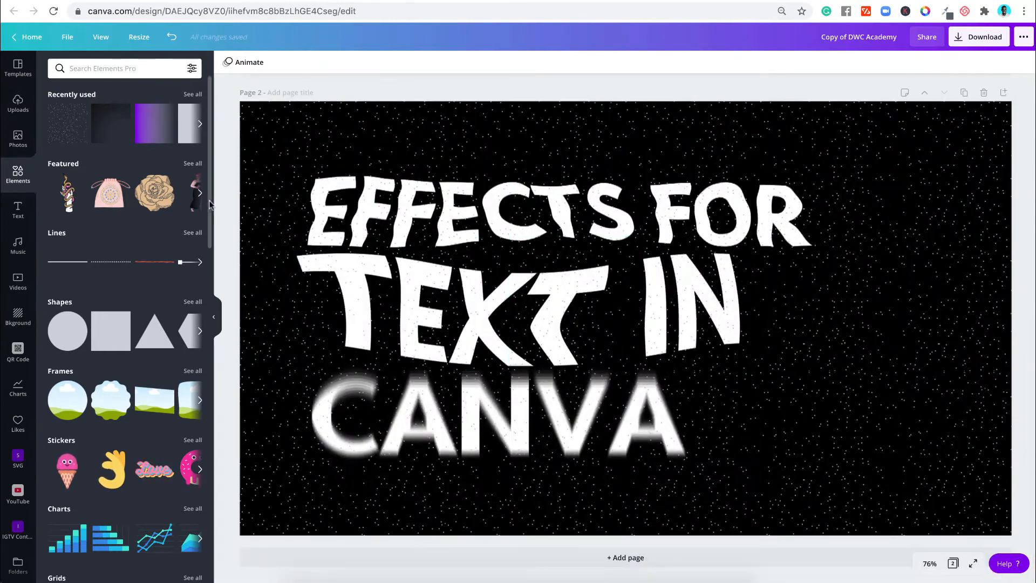
left_click(123, 111)
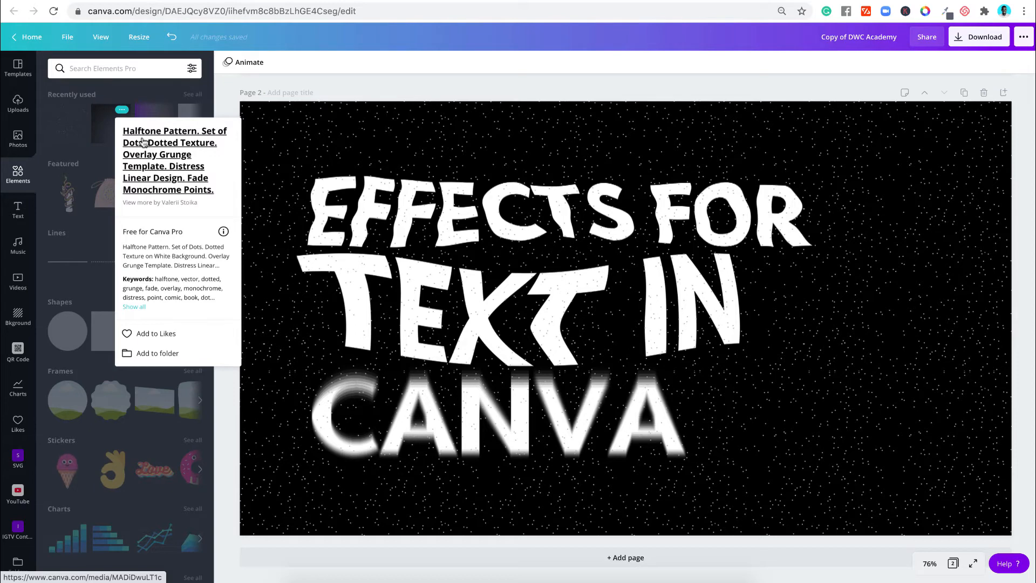
left_click(99, 117)
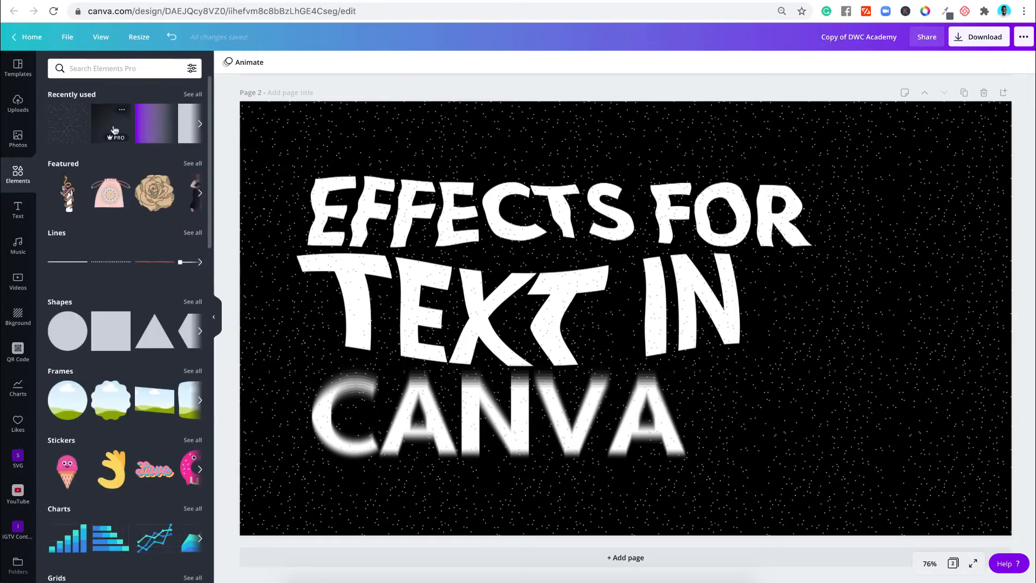
left_click(111, 128)
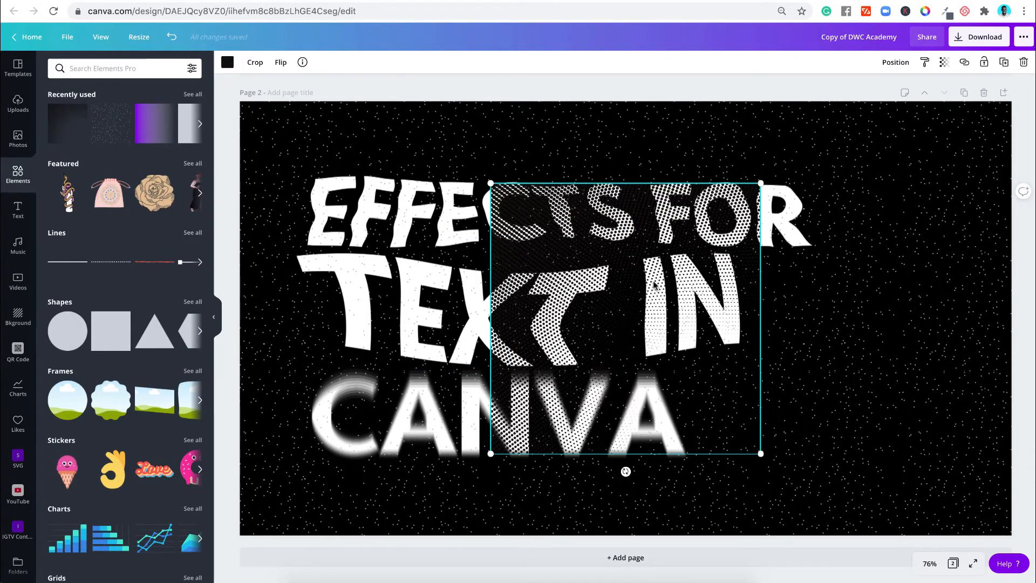
left_click_drag(654, 285, 471, 264)
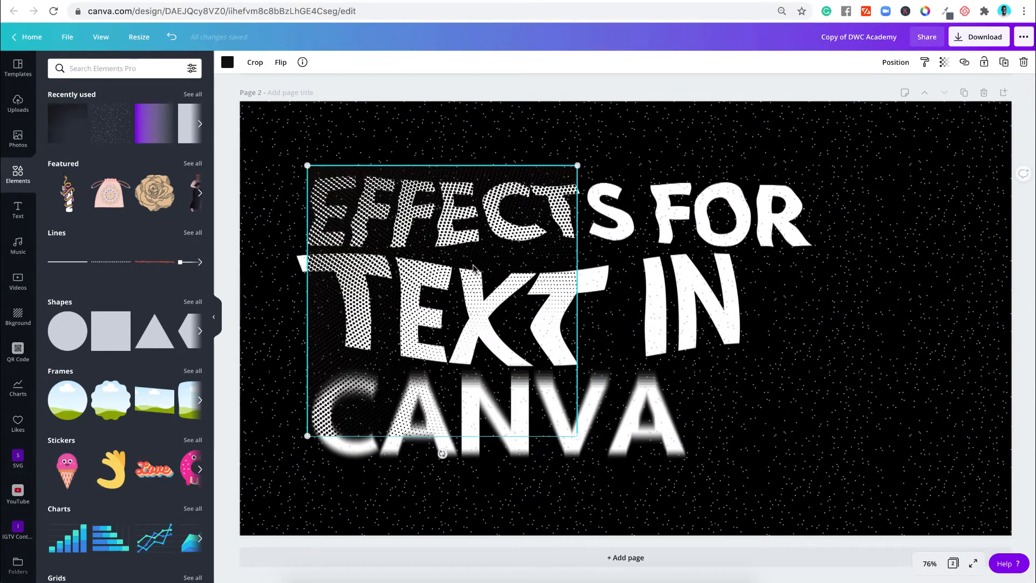
- Enlarge the halftone dot pattern so it covers EFFECTS, most of TEXT and CANVA, extending slightly beyond the title's left edge
mouse_move(645, 465)
left_mouse_down()
mouse_move(689, 481)
mouse_move(660, 476)
left_mouse_up()
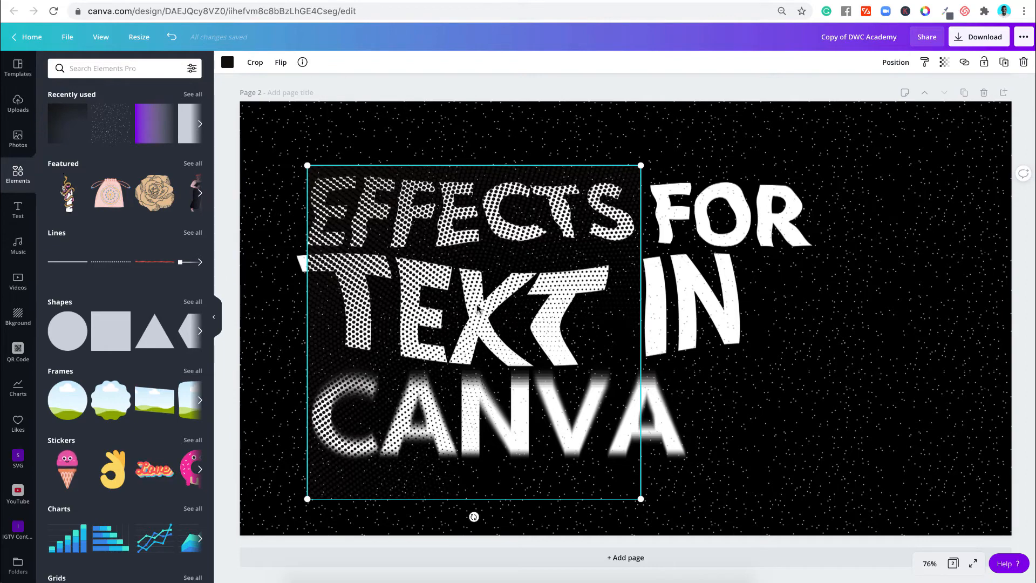
mouse_move(477, 308)
left_mouse_down()
mouse_move(468, 290)
mouse_move(472, 301)
left_mouse_up()
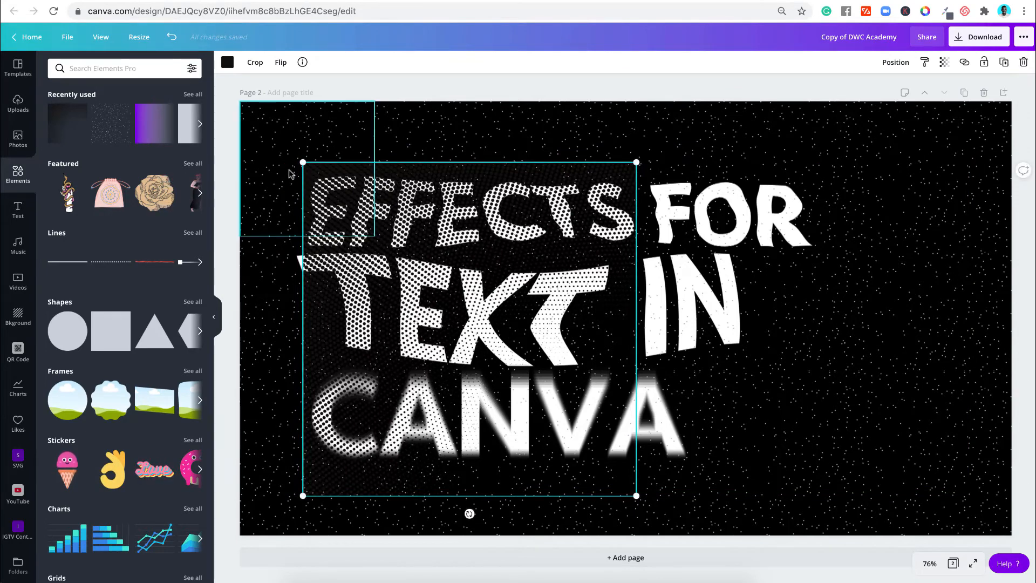
left_click_drag(301, 162, 291, 151)
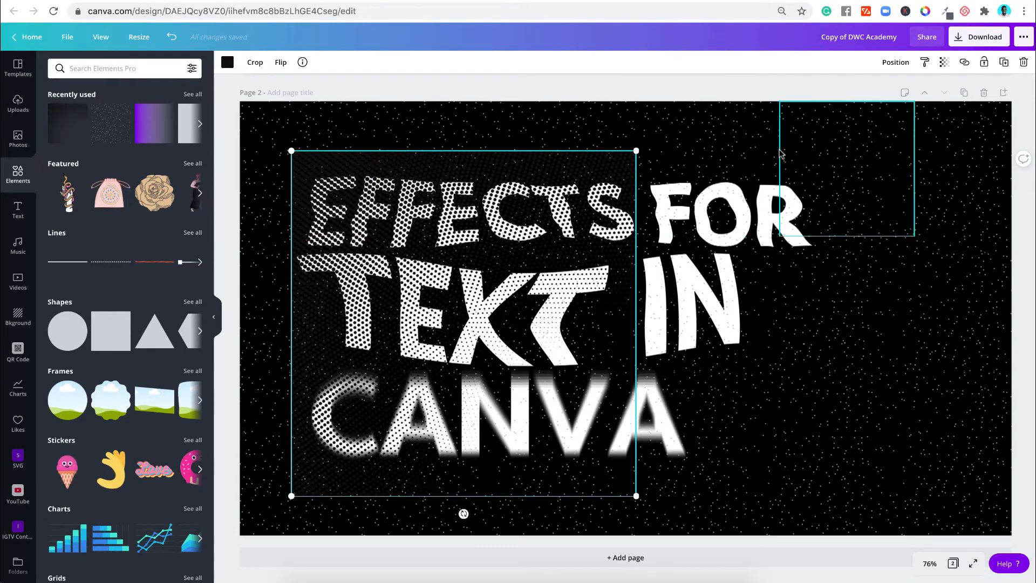
- Select all the snowflake tiles covering page 2, row by row, without the halftone pattern, and group them
left_click(857, 158)
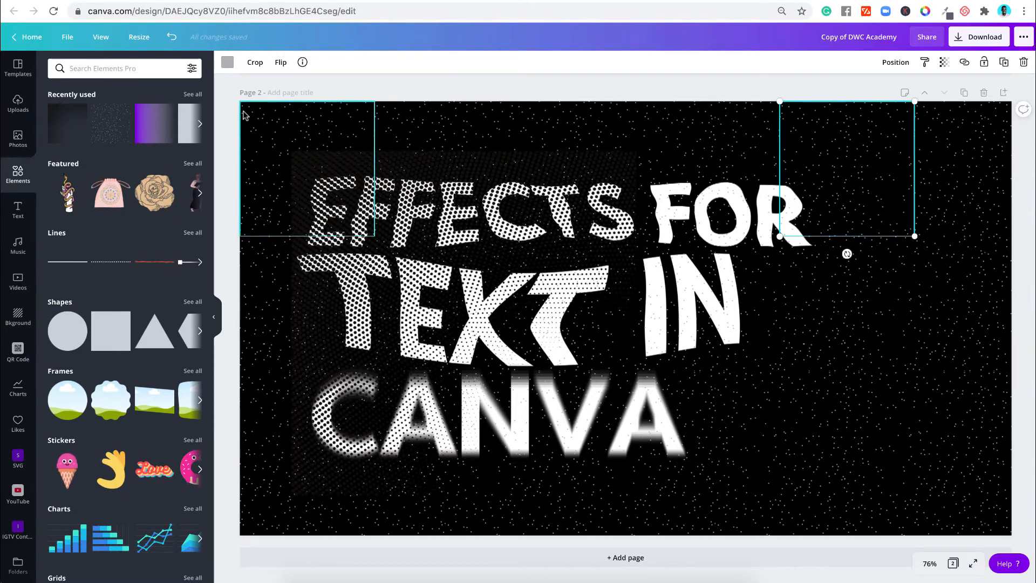
left_click(263, 139)
left_click(439, 142, "shift")
left_click(615, 148, "shift")
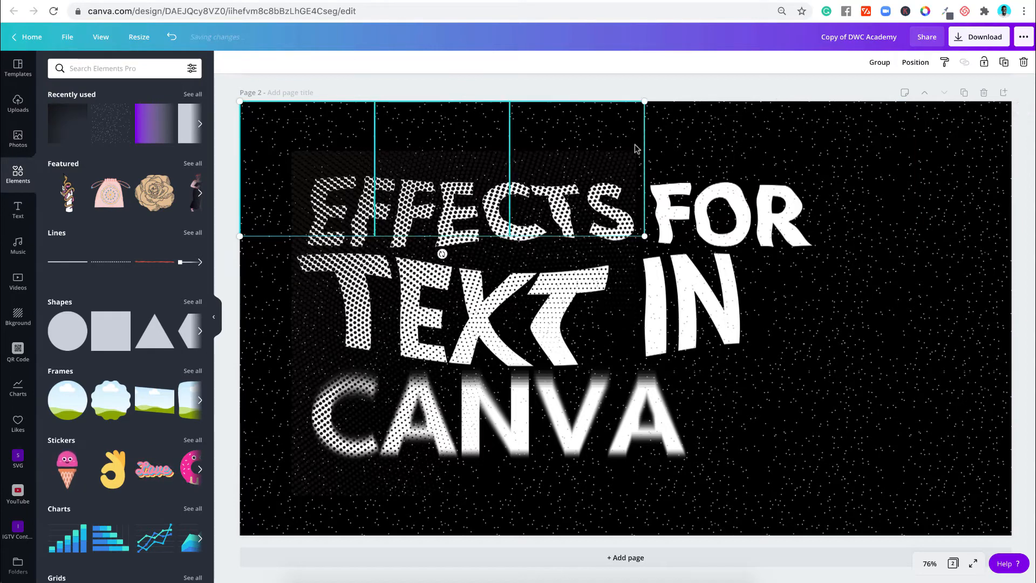
left_click(693, 148, "shift")
left_click(852, 135, "shift")
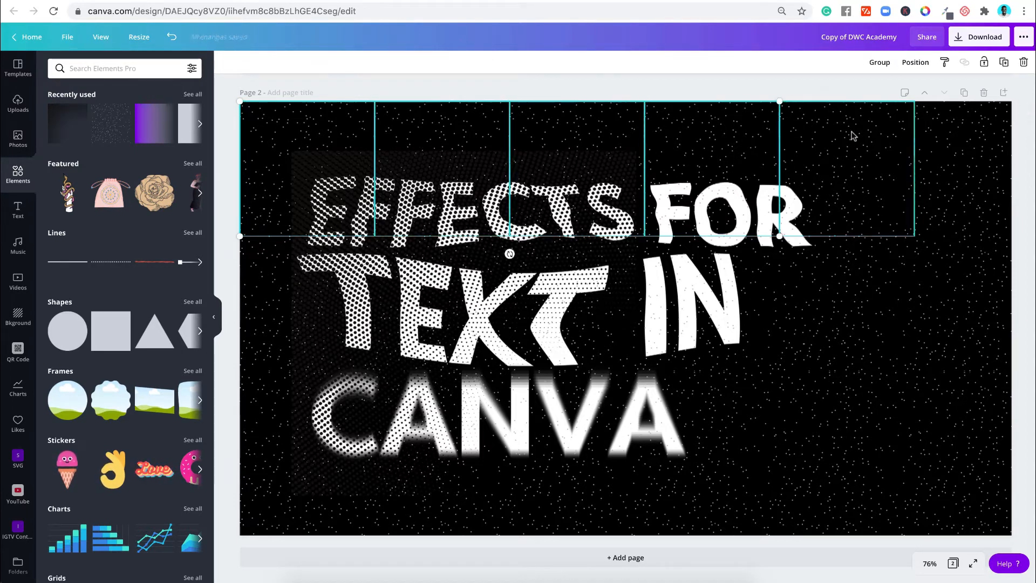
left_click(945, 140, "shift")
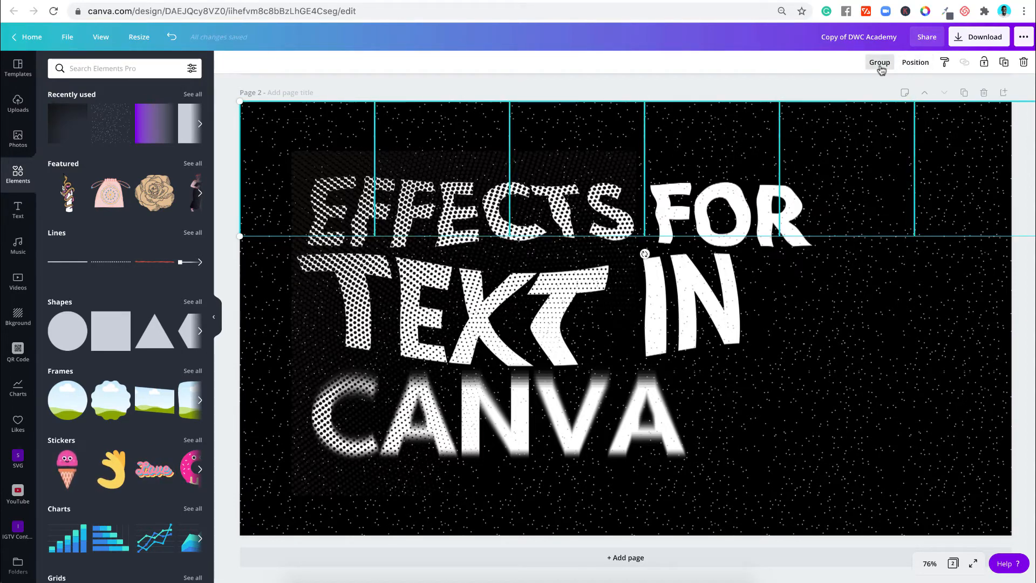
left_click(956, 305, "shift")
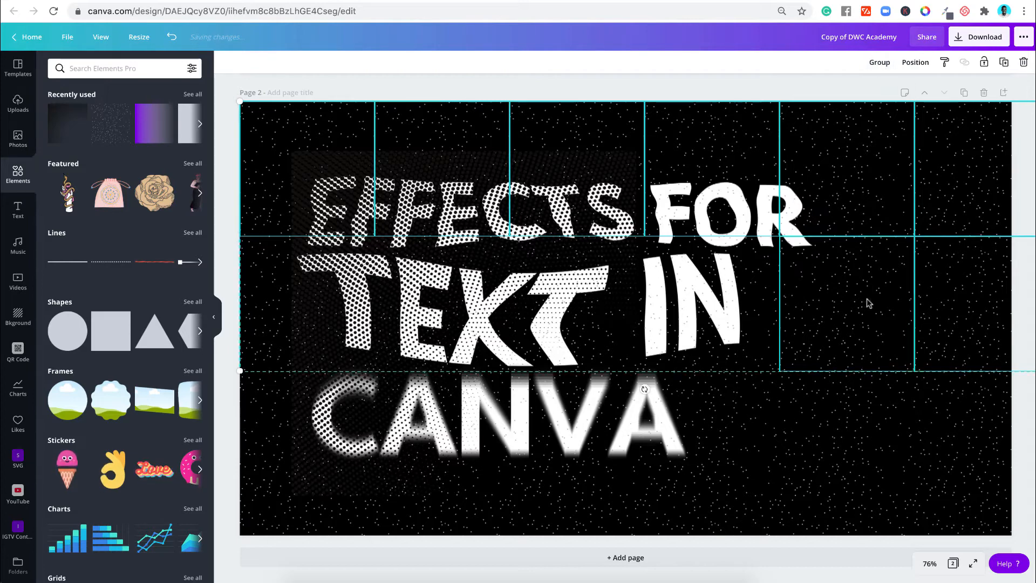
left_click(749, 296, "shift")
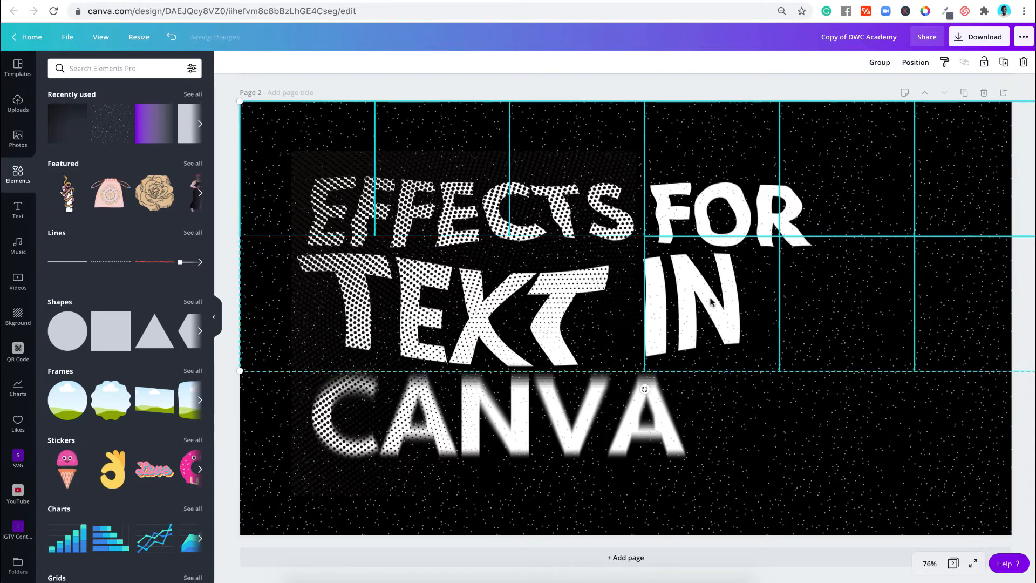
left_click(637, 309, "shift")
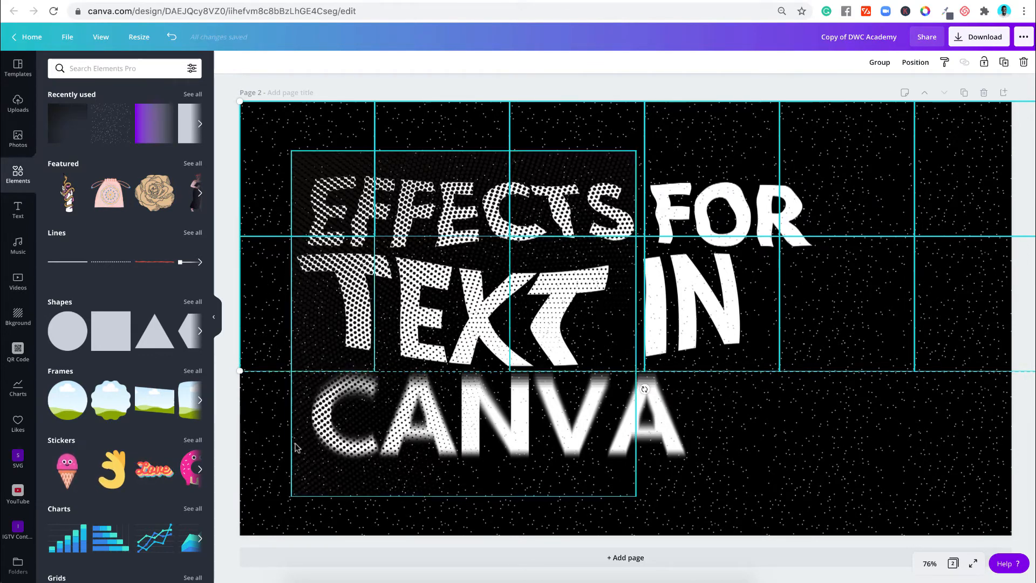
left_click(267, 432, "shift")
left_click(420, 501, "shift")
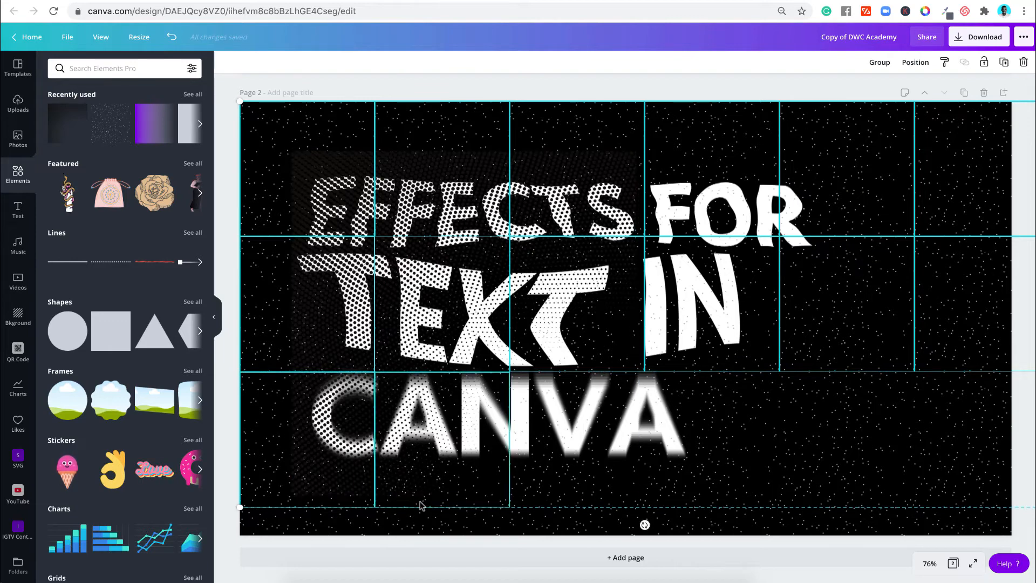
left_click(540, 503, "shift")
left_click(726, 504, "shift")
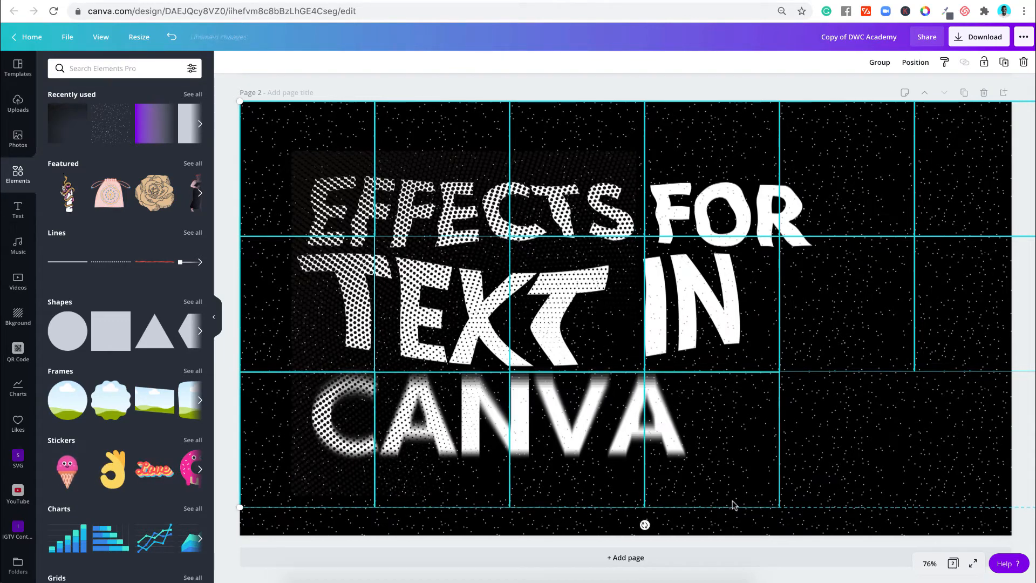
left_click(844, 500, "shift")
left_click(935, 499, "shift")
left_click(939, 522, "shift")
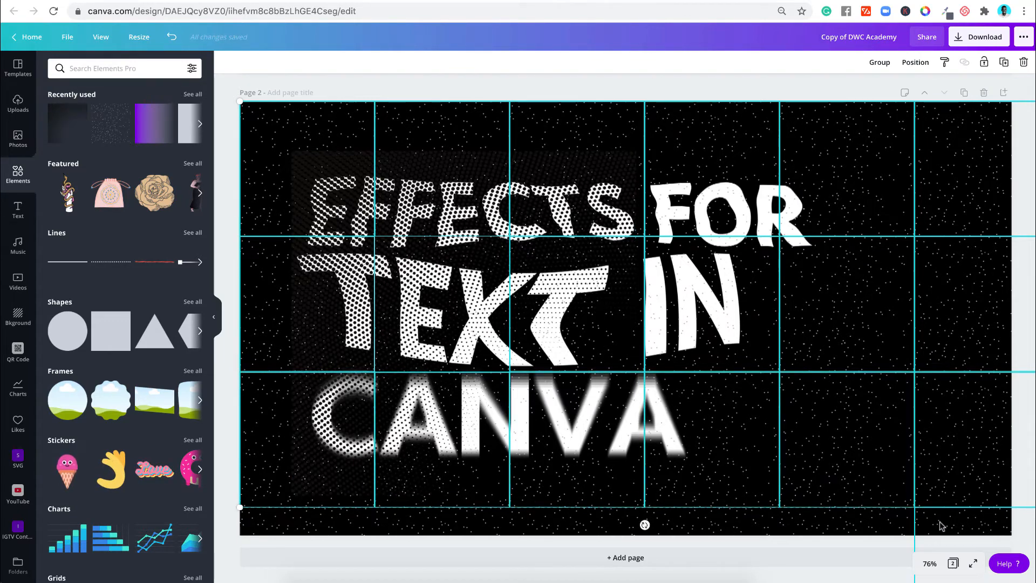
left_click(869, 530, "shift")
left_click(763, 520, "shift")
left_click(611, 522, "shift")
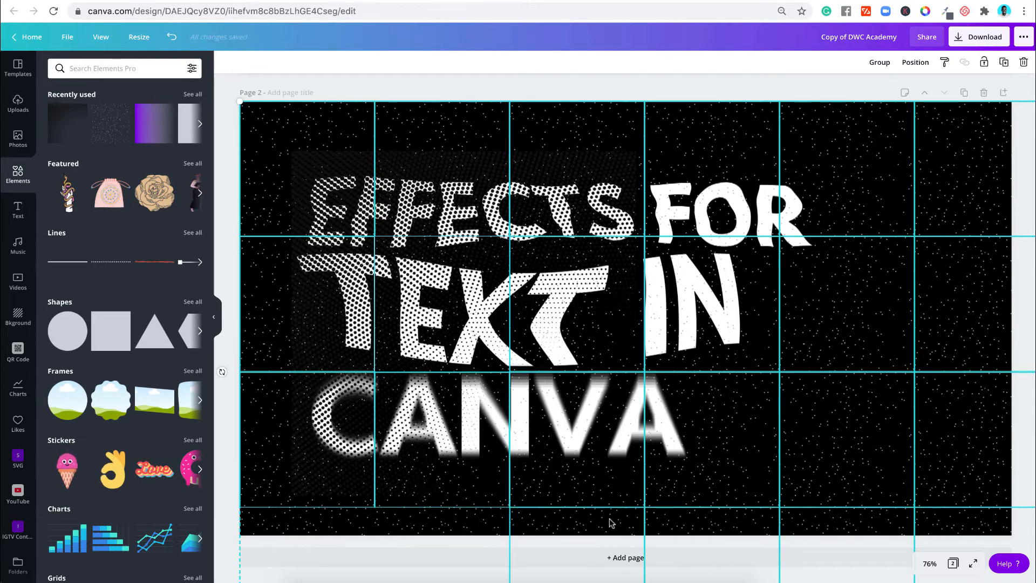
left_click(491, 519, "shift")
left_click(333, 515, "shift")
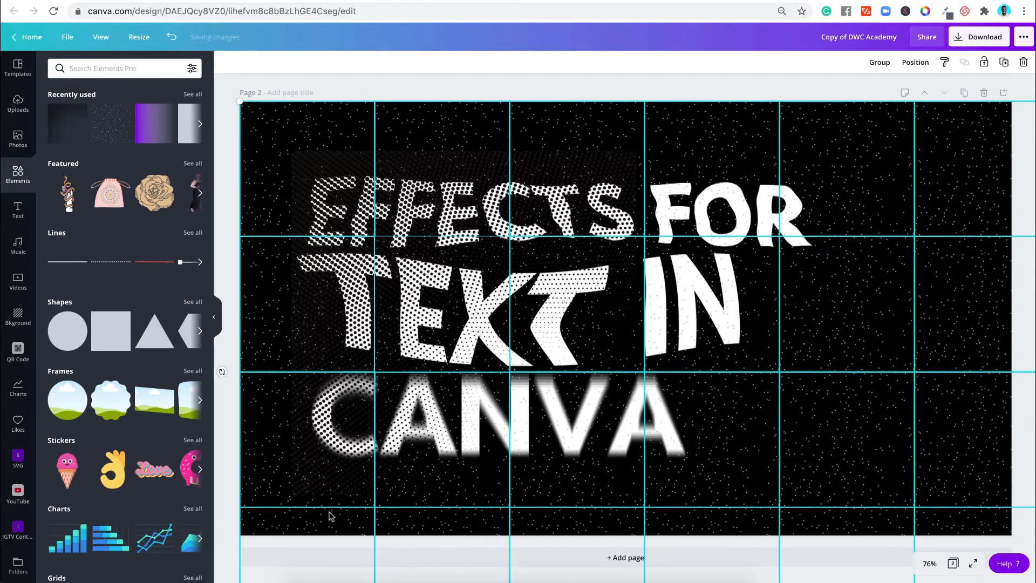
left_click(879, 63)
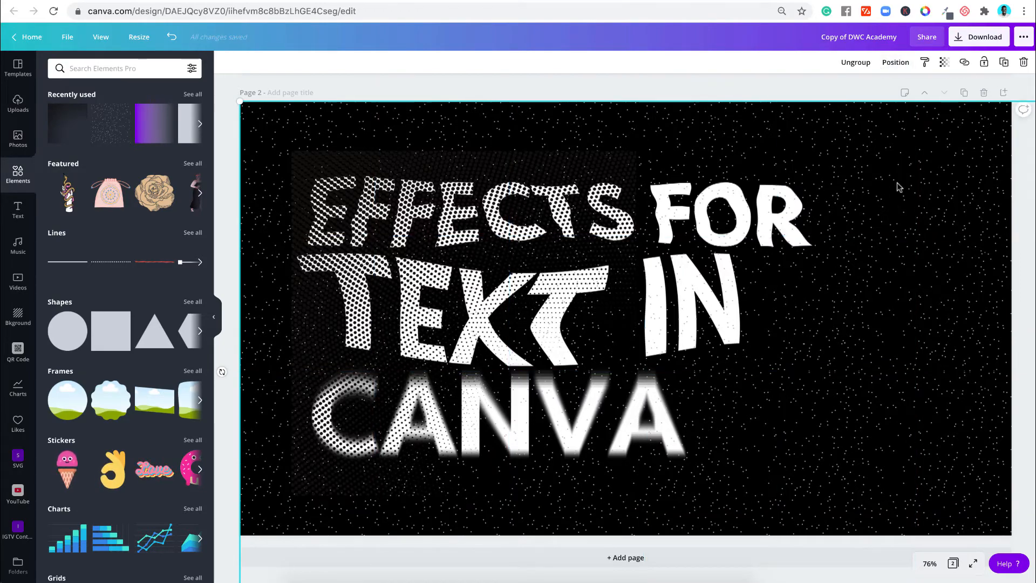
- Bring the snowflake group to the front and shift it slightly beyond the page's upper-left corner
left_click_drag(898, 186, 866, 143)
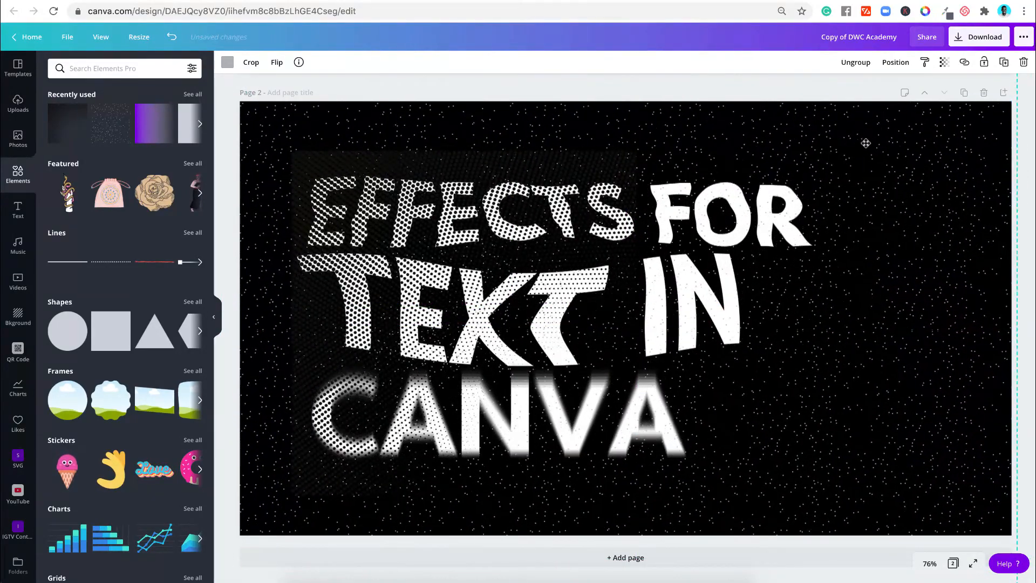
left_click(897, 63)
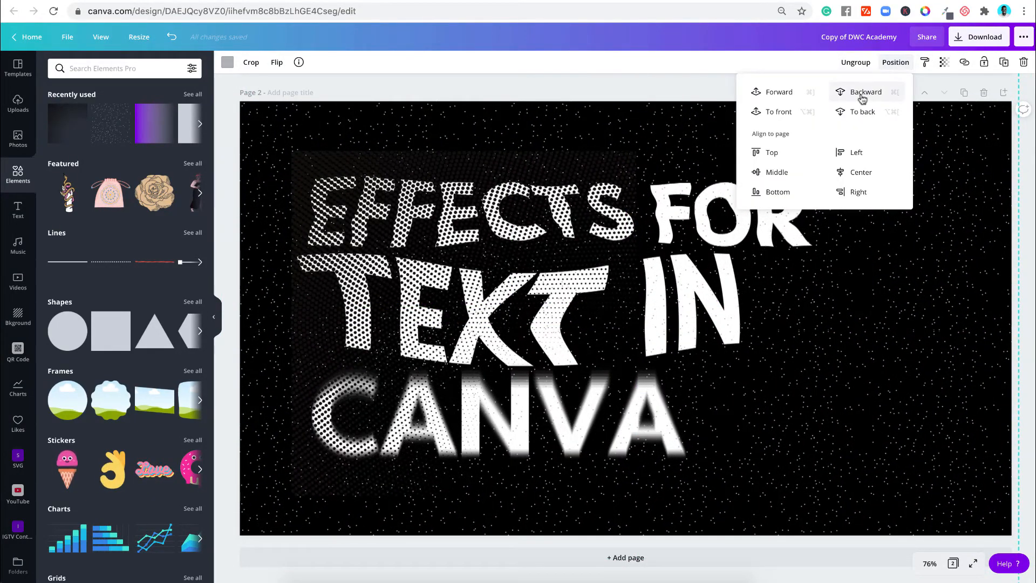
left_click(770, 114)
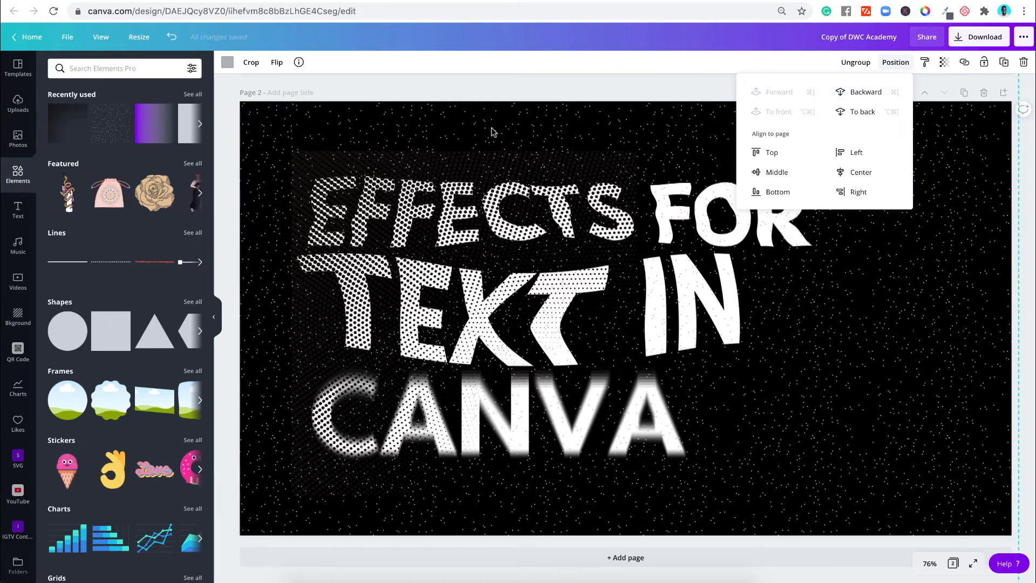
left_click_drag(493, 133, 507, 162)
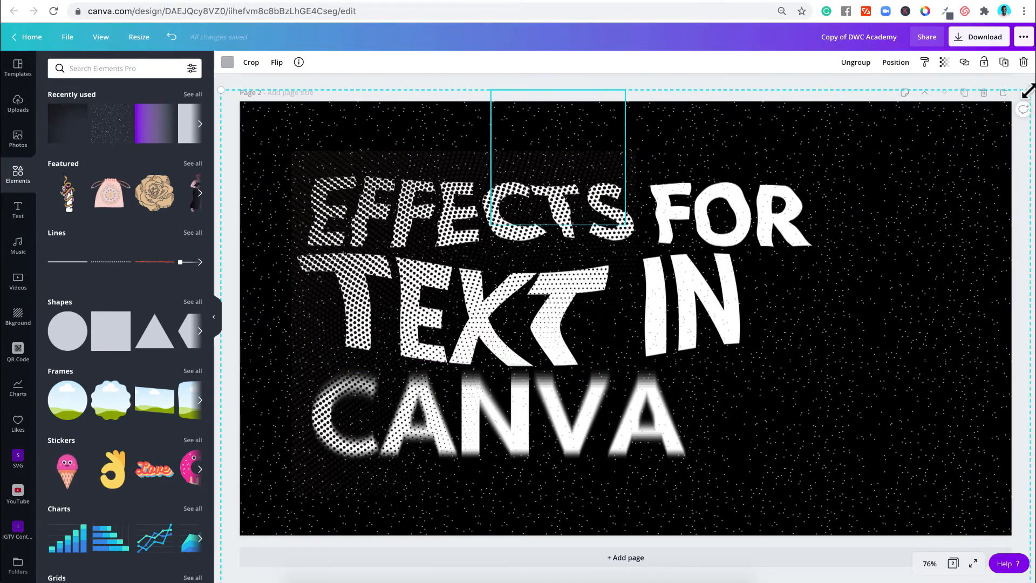
- Shrink the snowflake group to about half its size, fit it to the page's upper-left area, and duplicate it over the other three quarters
left_click_drag(1028, 91, 588, 244)
left_click_drag(431, 495, 425, 257)
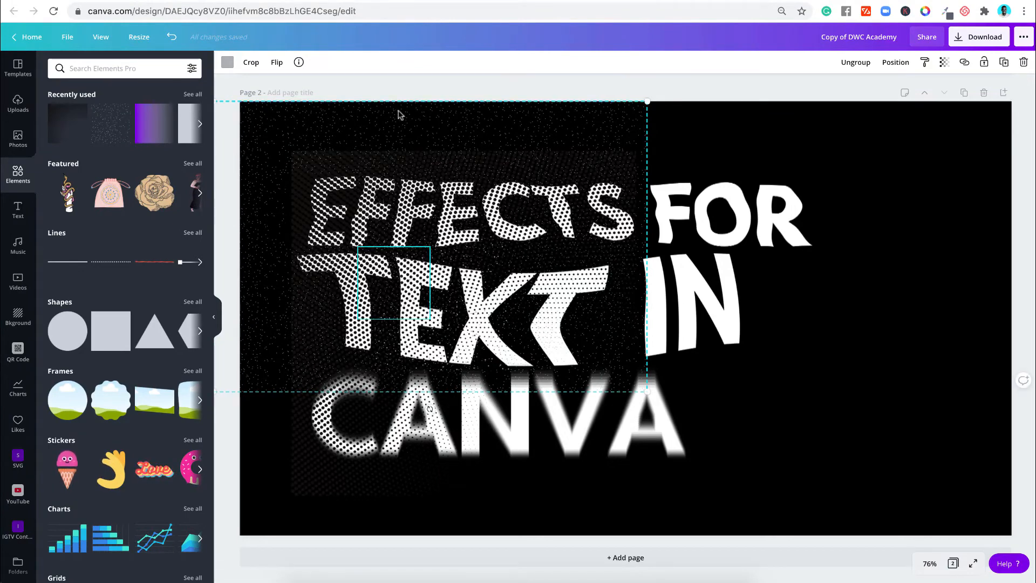
left_click_drag(408, 131, 841, 196)
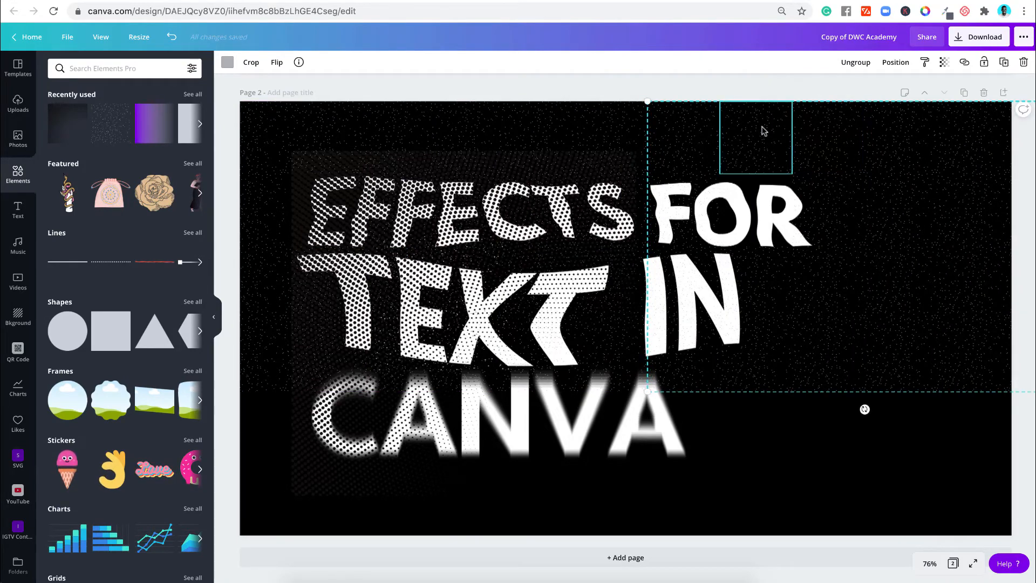
left_click_drag(764, 130, 730, 421)
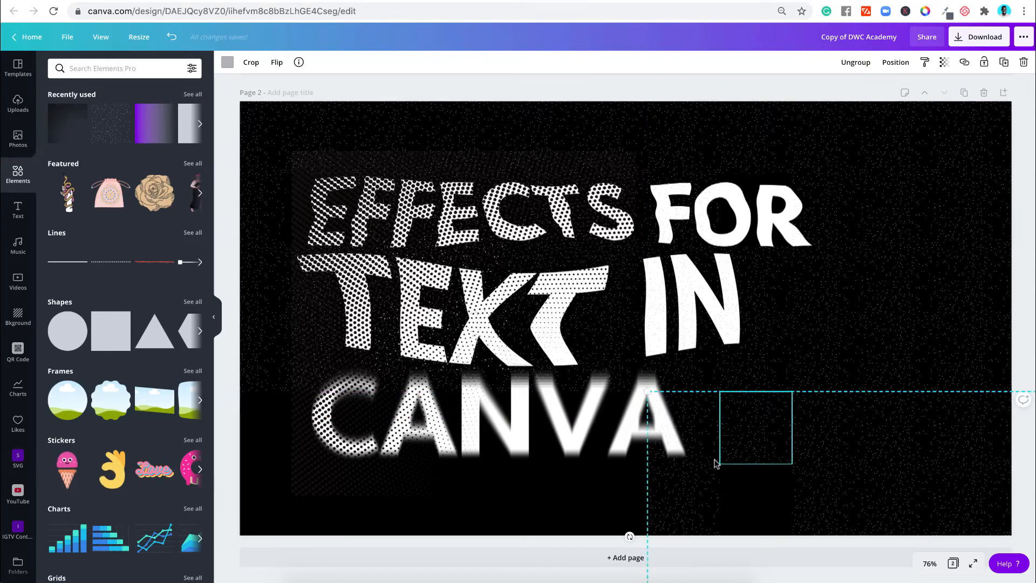
left_click_drag(698, 477, 262, 490)
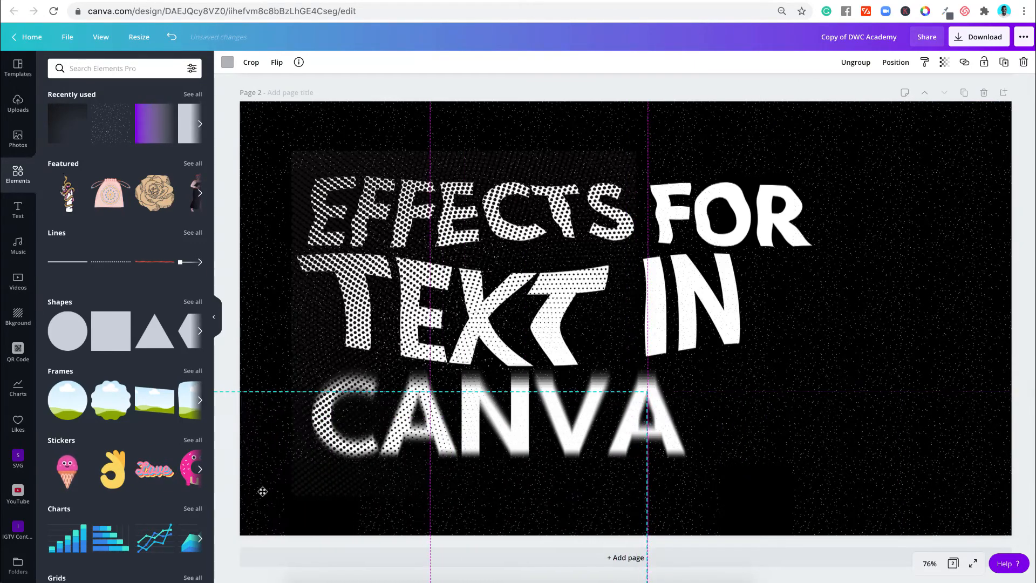
left_click(760, 515)
left_click(378, 510)
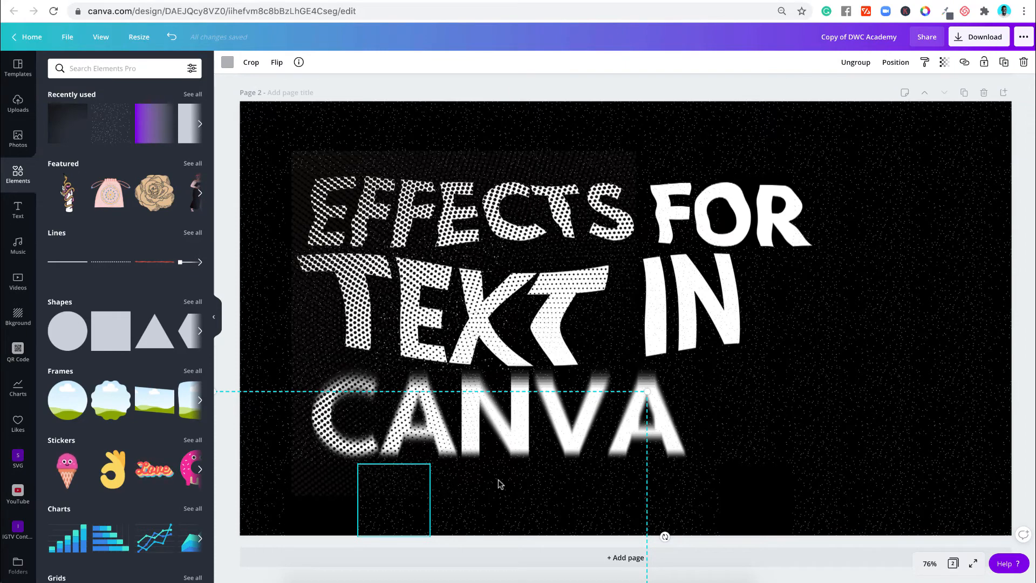
left_click(415, 480)
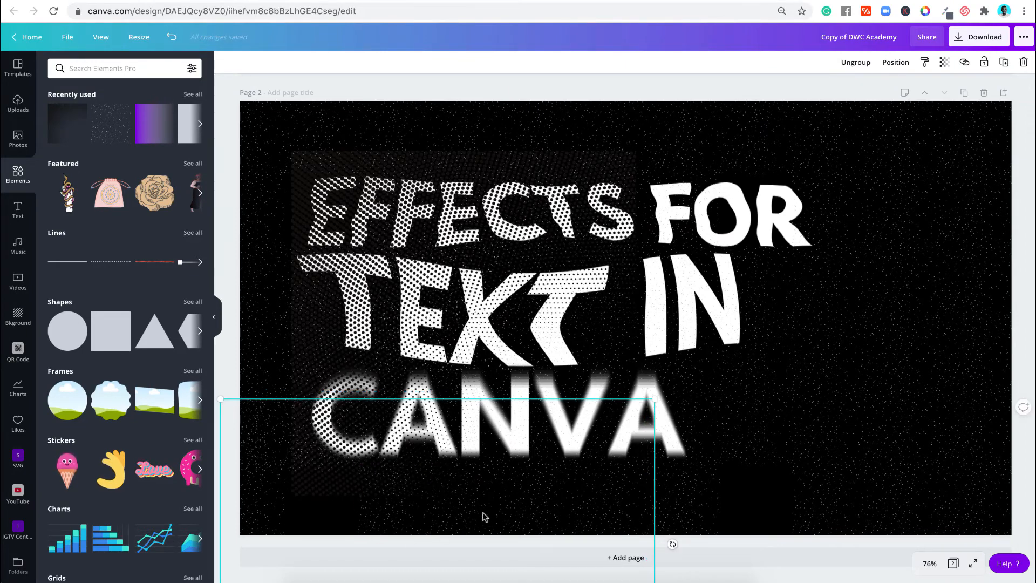
key("Delete")
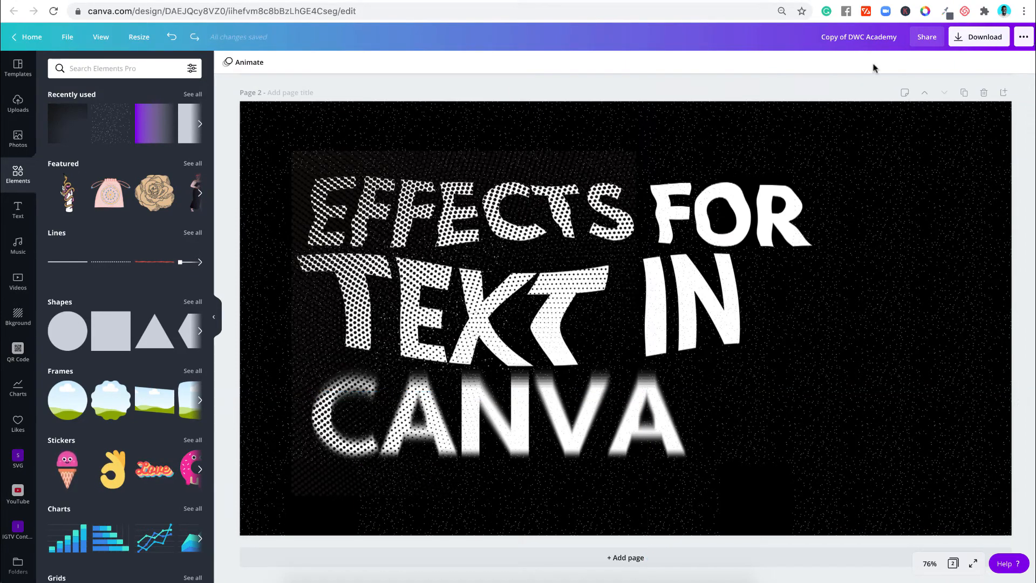
- Ungroup the lower-right snowflake group and try to copy one of its tiles to the gap near the page's lower-left corner
left_click(879, 425)
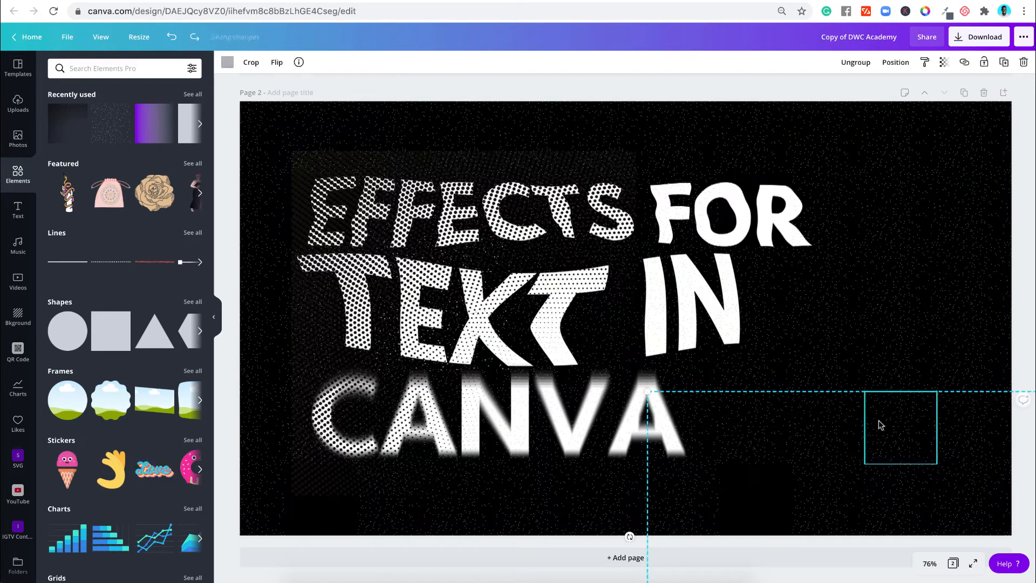
left_click(856, 62)
left_click(798, 486)
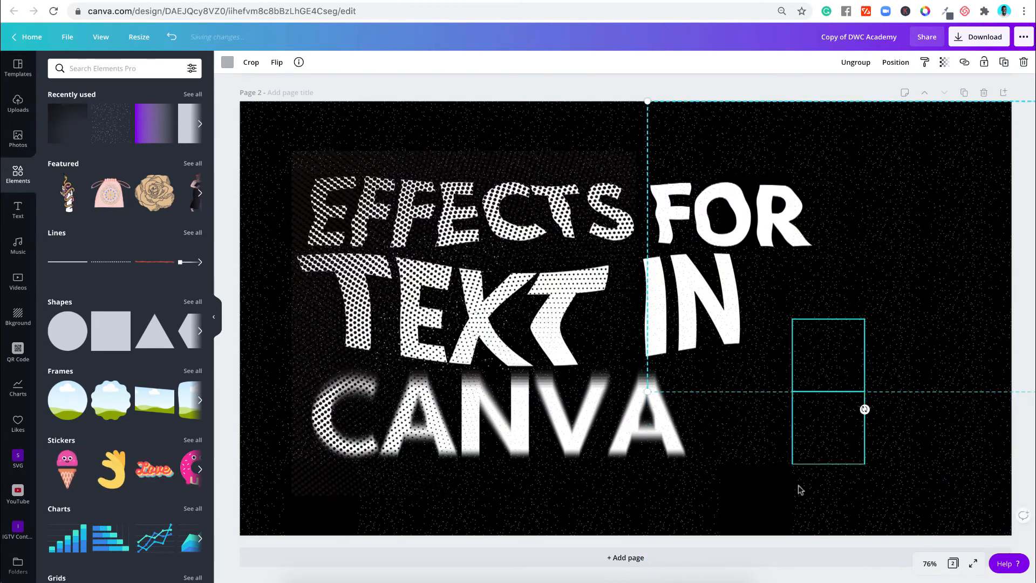
left_click_drag(808, 507, 326, 501)
left_click_drag(318, 193, 327, 213)
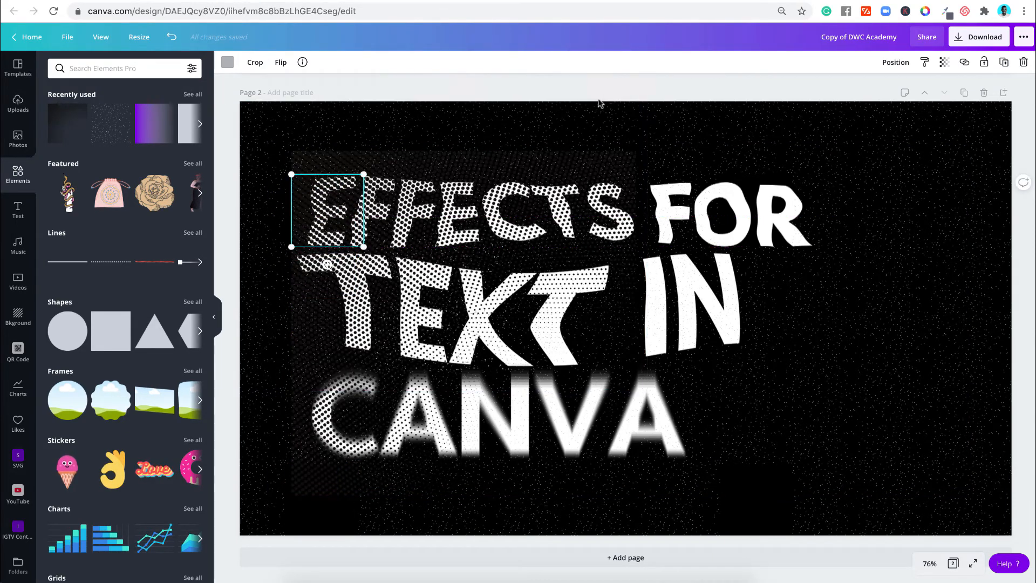
left_click(636, 89)
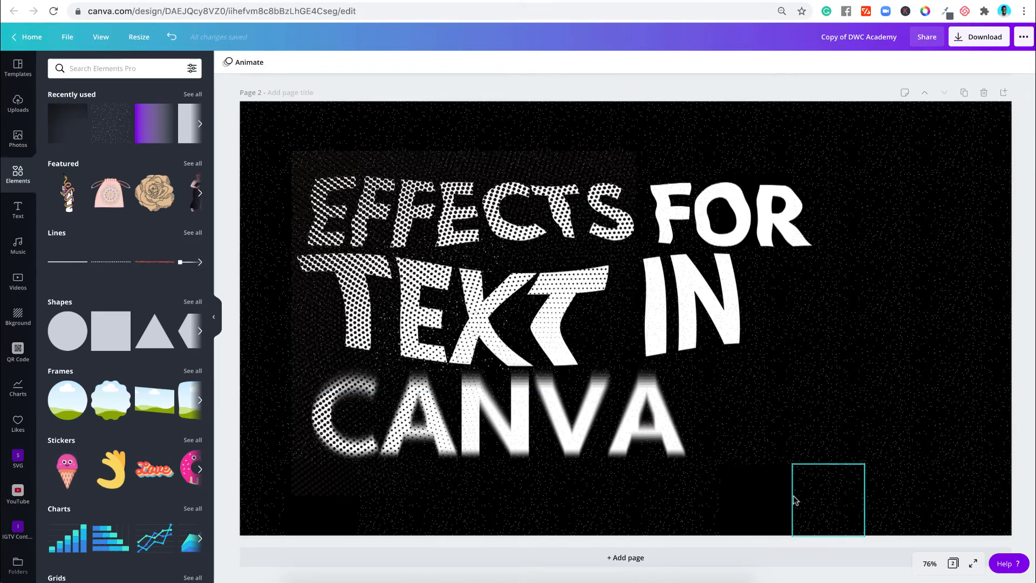
- Place a copy of a single snowflake tile from the page's lower edge into the gap beneath the C of CANVA
key("super+v")
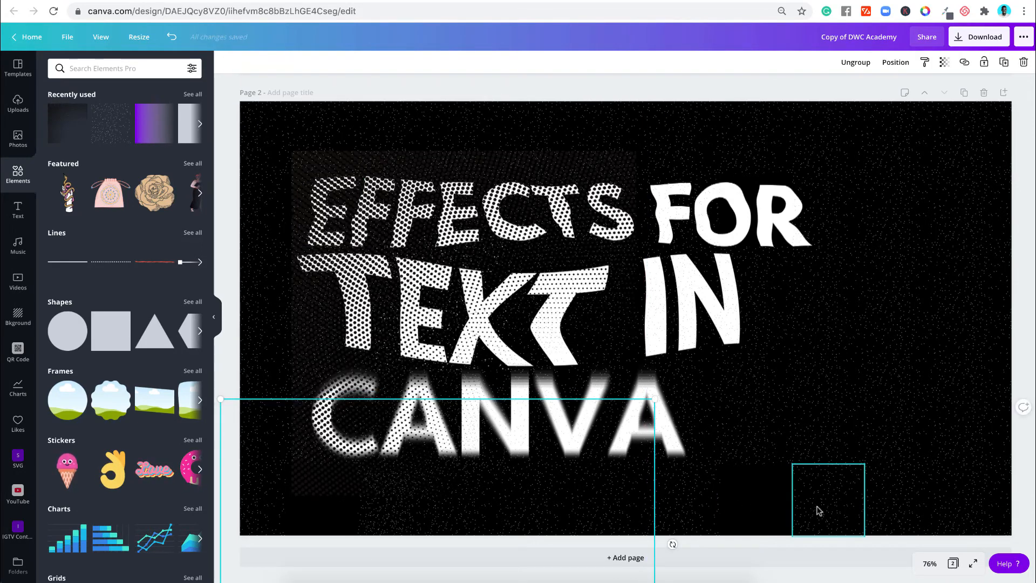
left_click(819, 511)
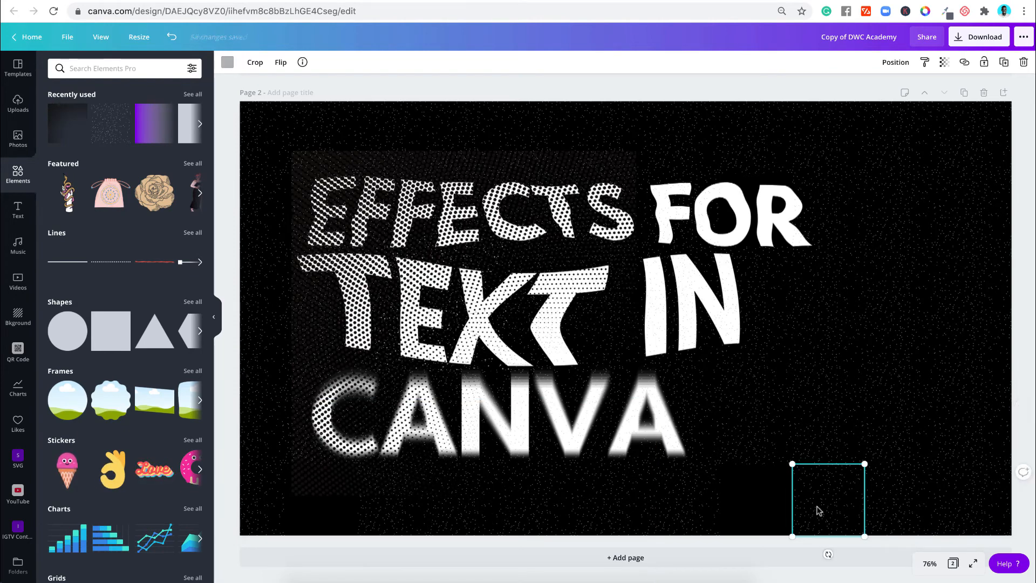
left_click_drag(819, 511, 319, 511)
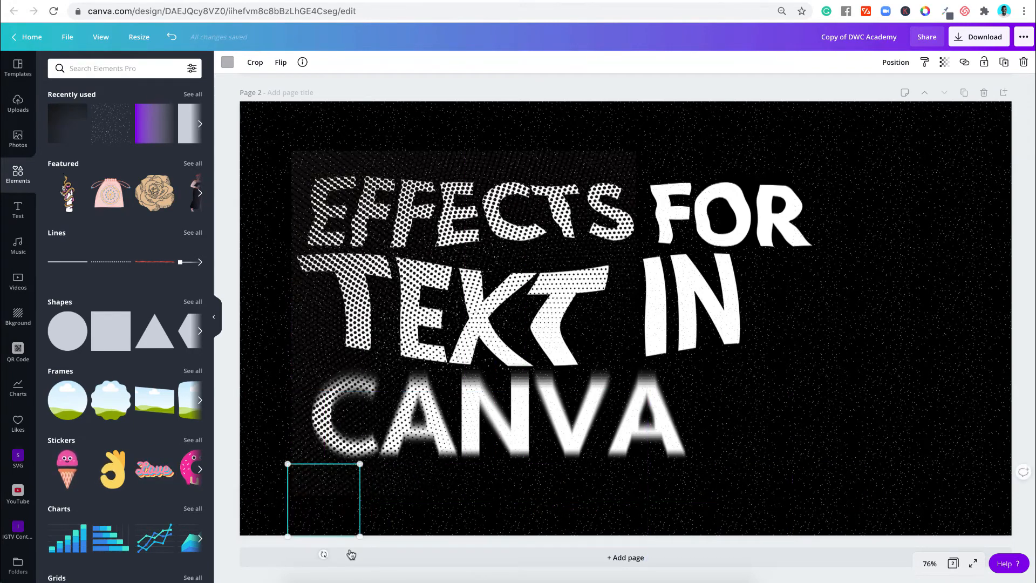
left_click(340, 540)
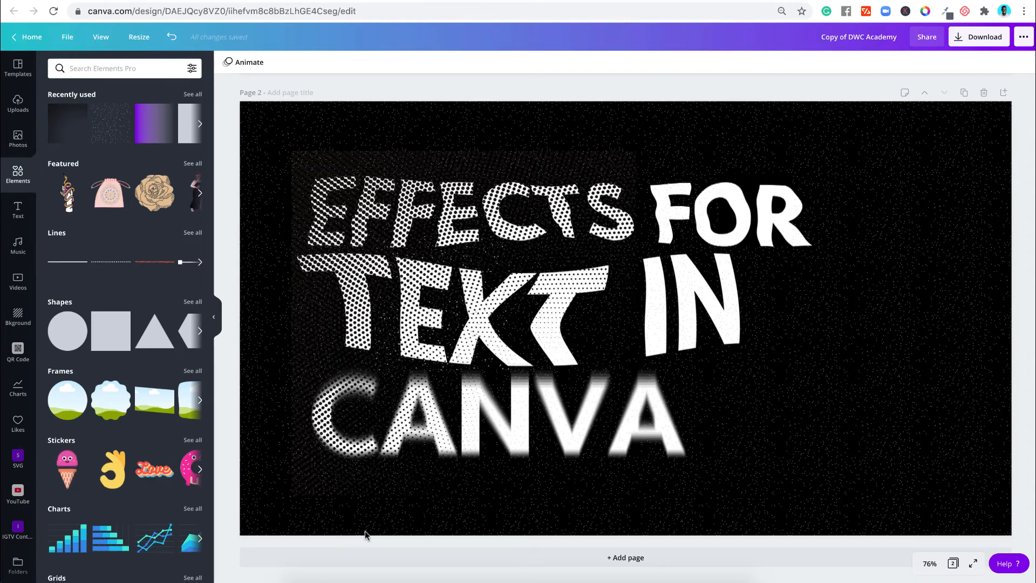
- Place a copy of a snowflake tile from near the page's lower edge over the O and R of FOR
left_click_drag(815, 506, 747, 211)
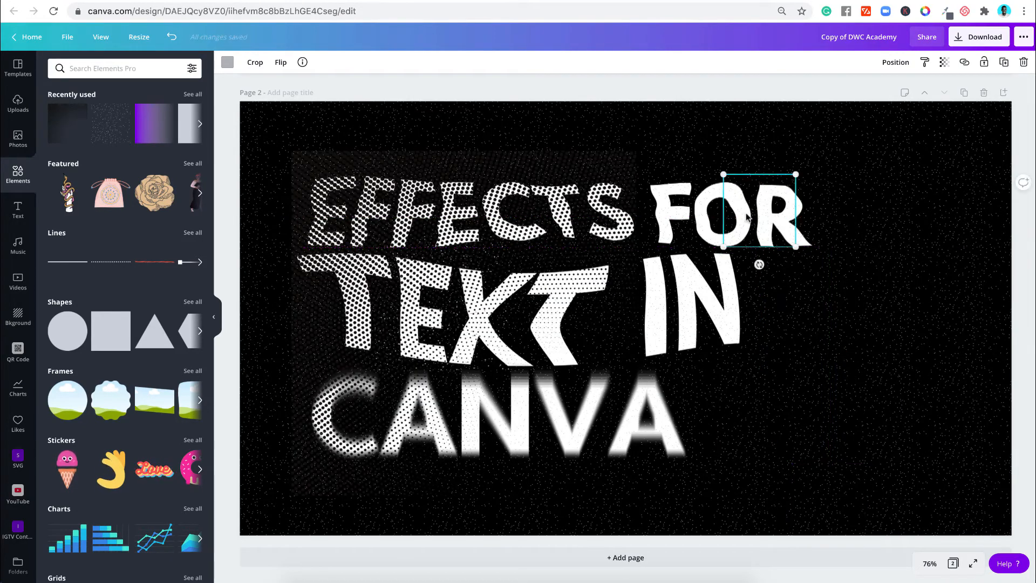
left_click(747, 88)
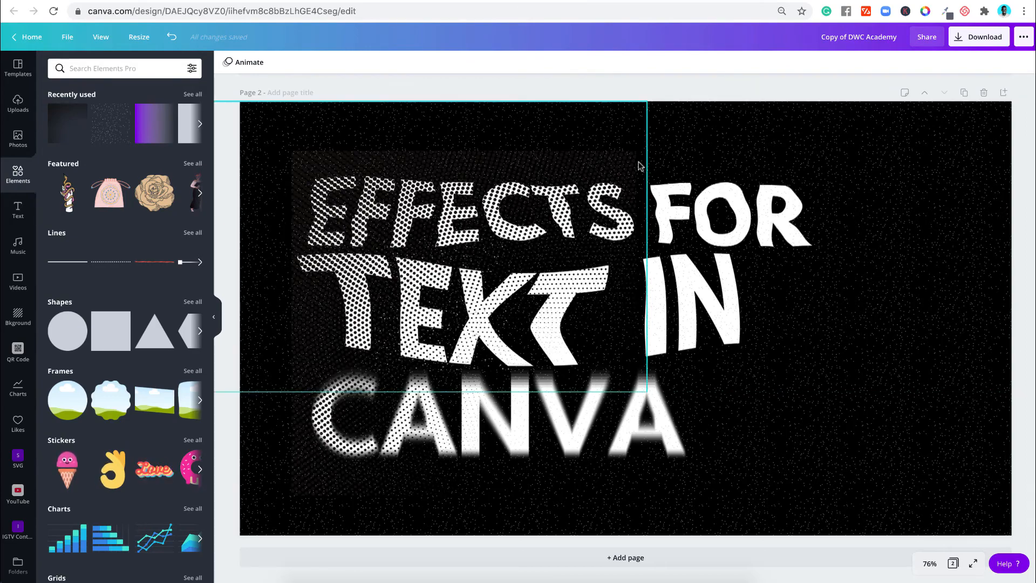
scroll(638, 162, "up", 7)
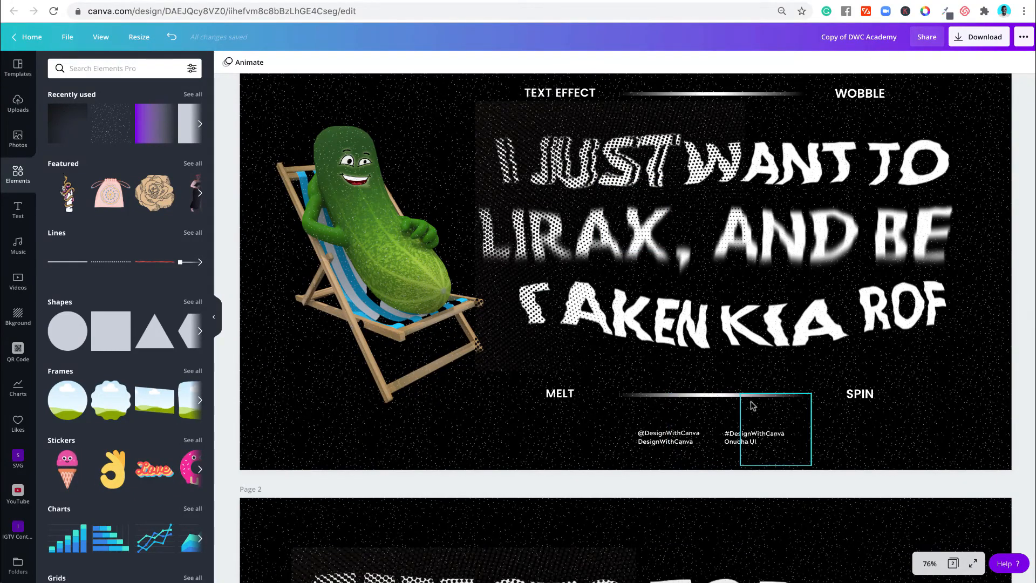
scroll(753, 405, "down", 5)
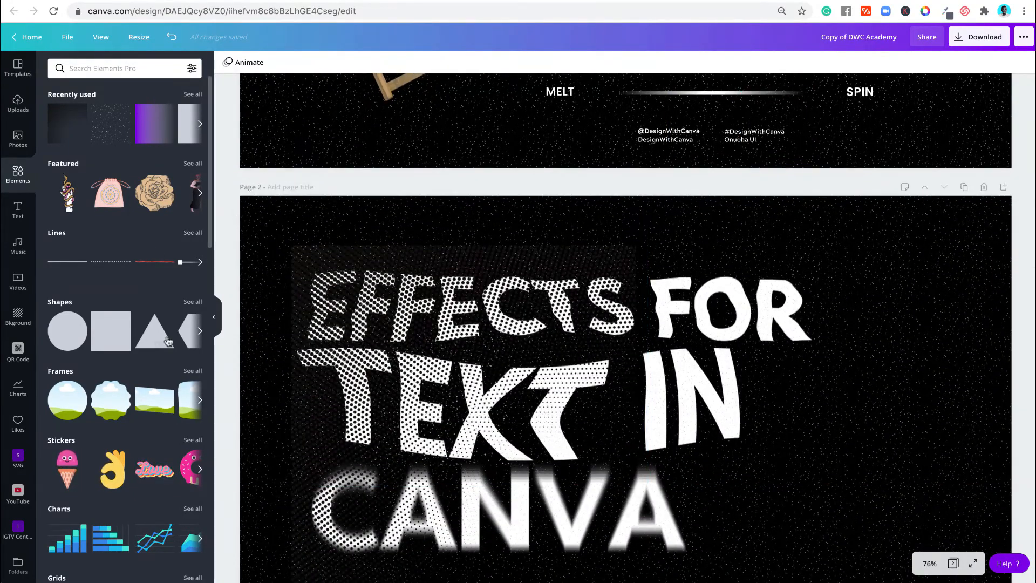
left_click(110, 334)
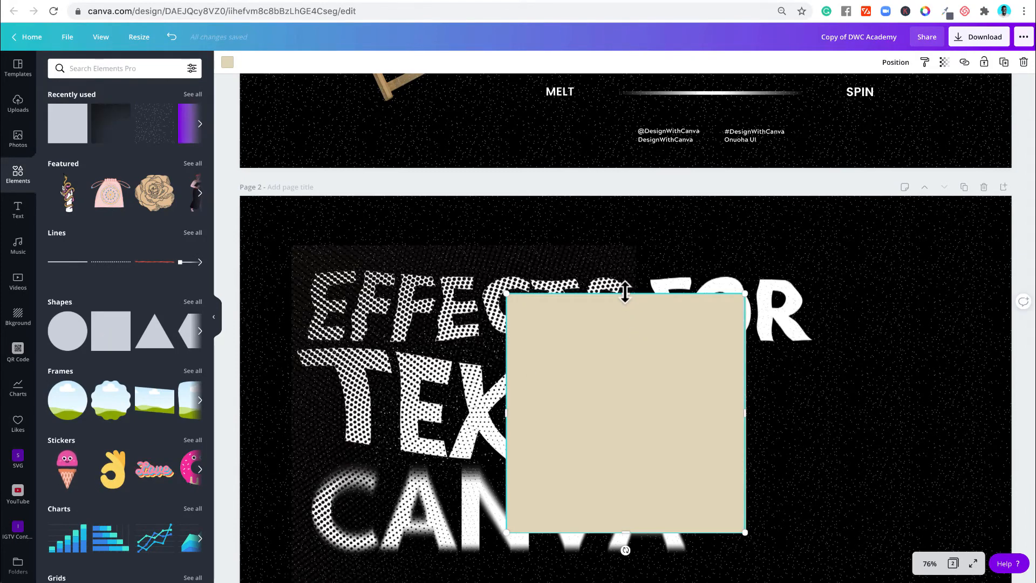
left_click_drag(625, 292, 624, 381)
key("Delete")
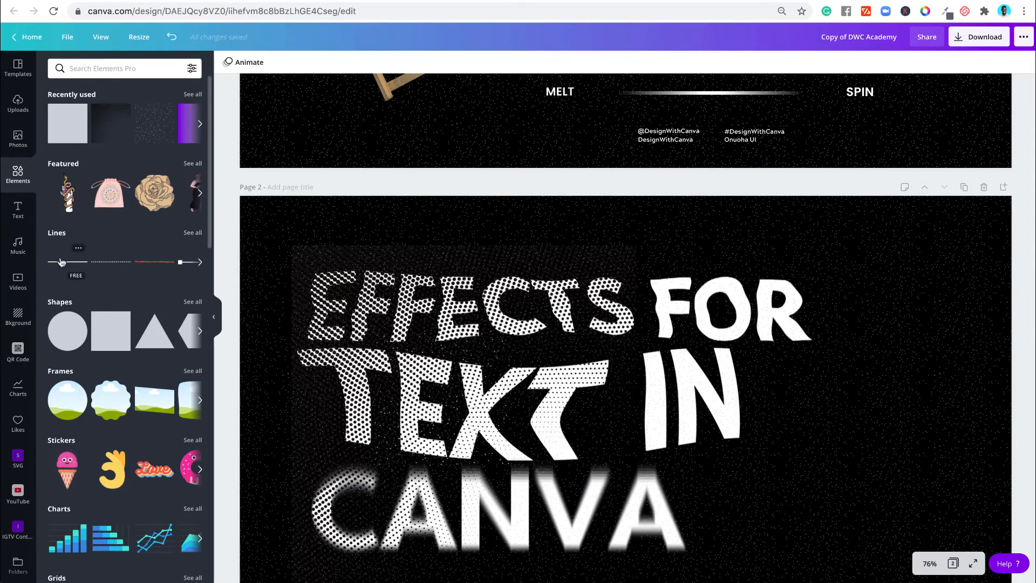
- Add a plain straight line to page 2, make it thinner and shorter above EFFECTS, and color it white
left_click(64, 262)
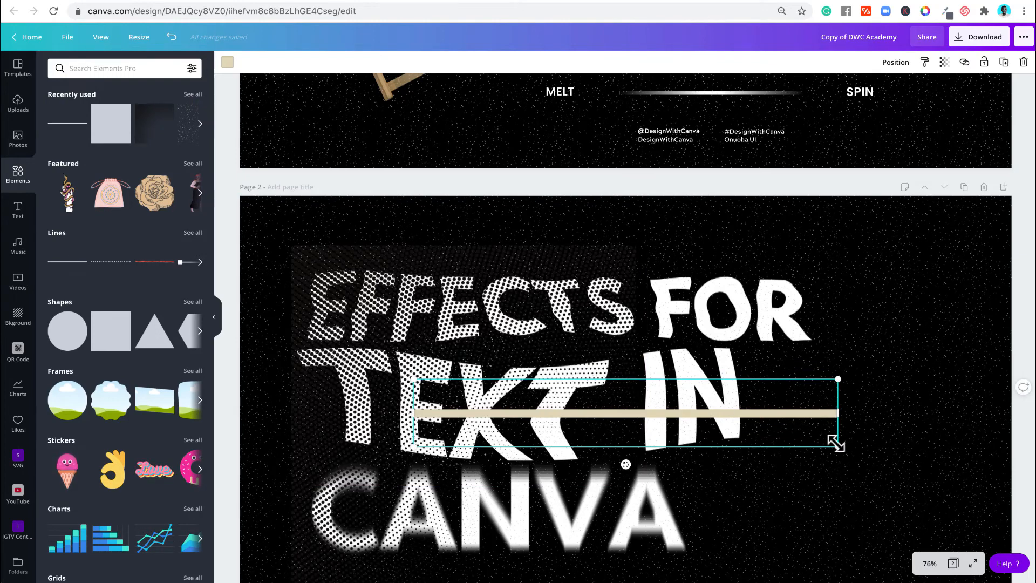
left_click_drag(839, 412, 800, 420)
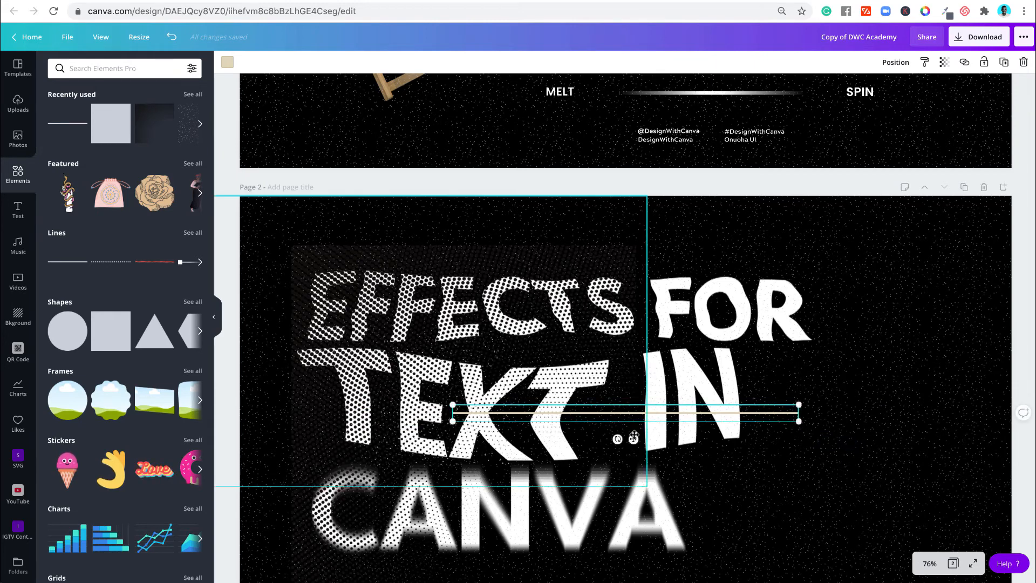
left_click_drag(625, 437, 490, 280)
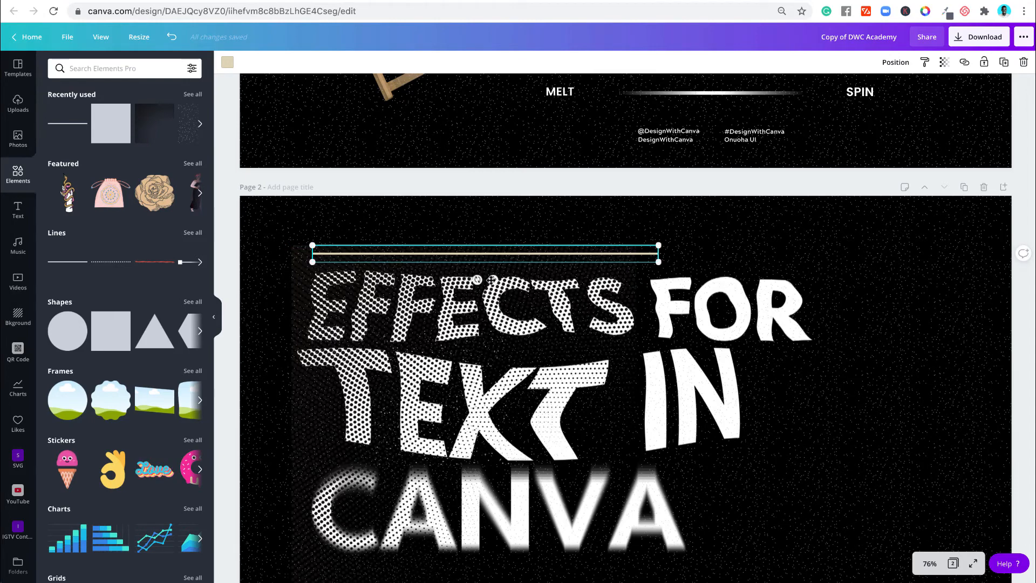
left_click(227, 62)
left_click(168, 160)
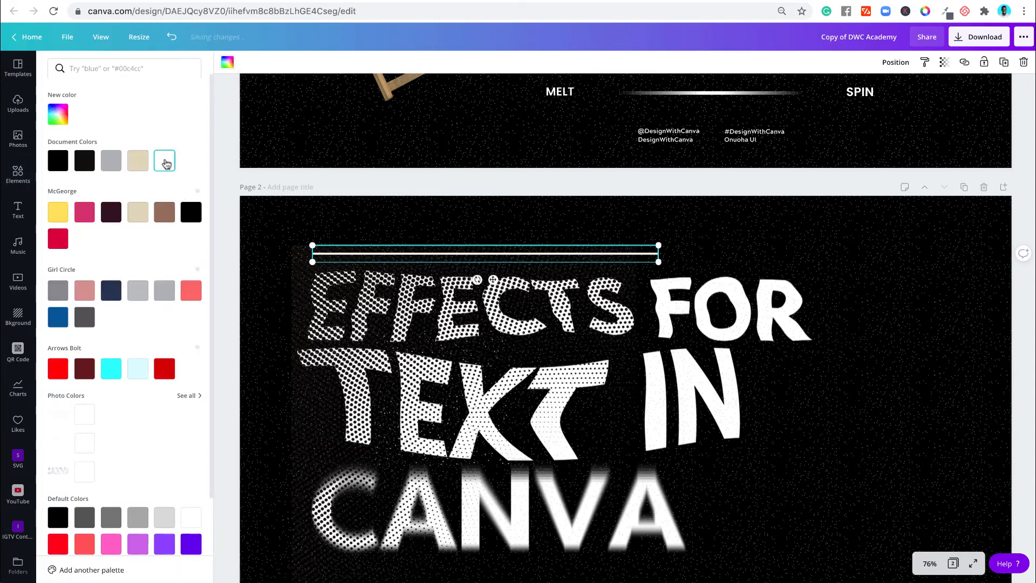
- Add the "Gradient that fades to transparency" element from the Gradients collection and place it over the start of the white line above EFFECTS
left_click(17, 175)
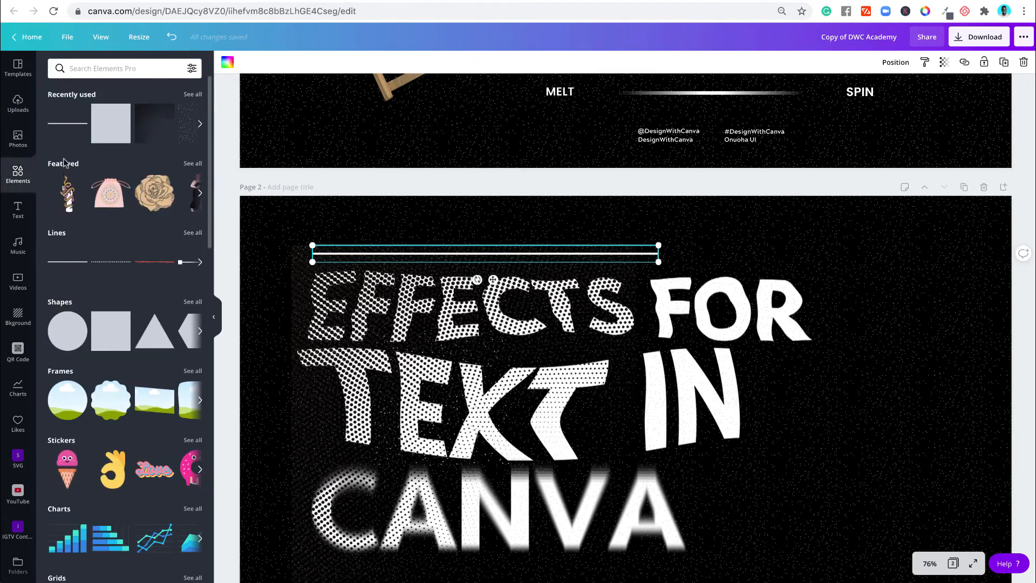
scroll(122, 291, "down", 9)
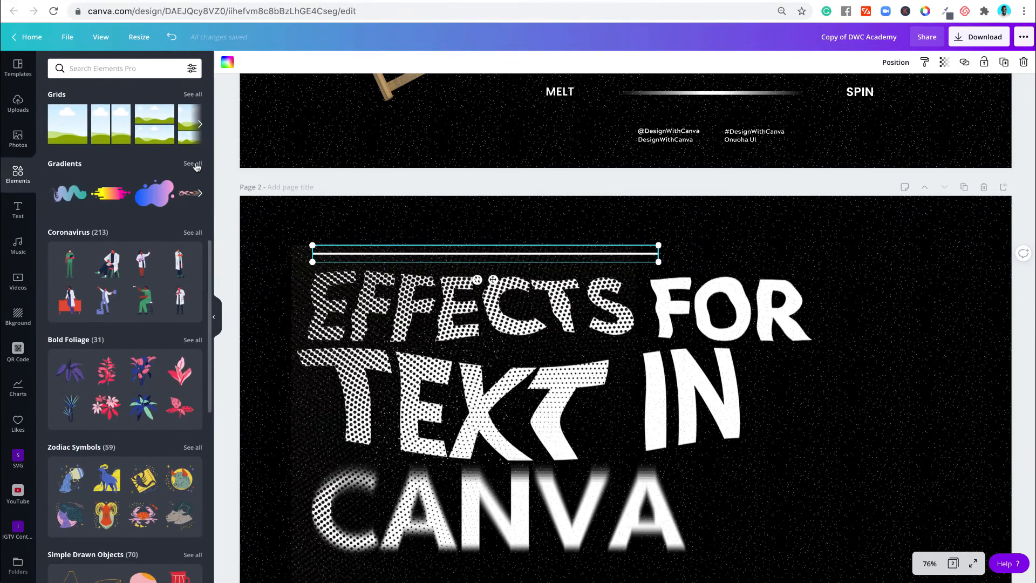
left_click(195, 164)
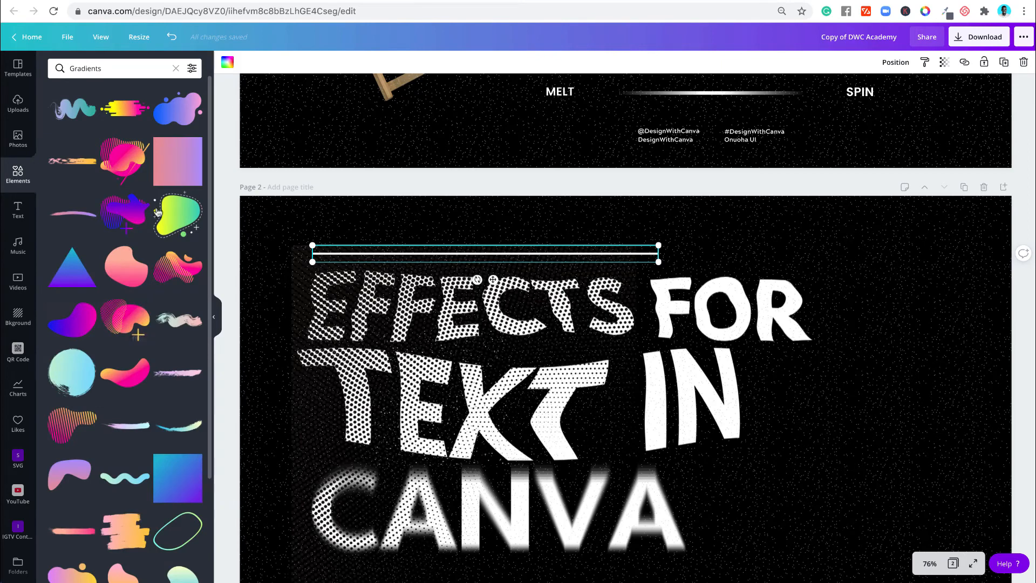
scroll(124, 324, "down", 7)
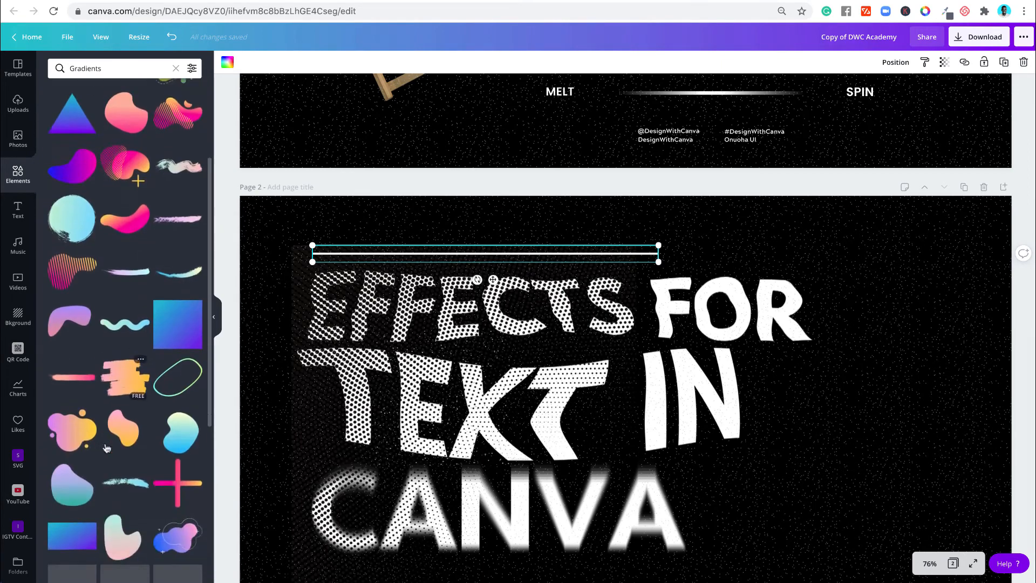
scroll(107, 447, "down", 4)
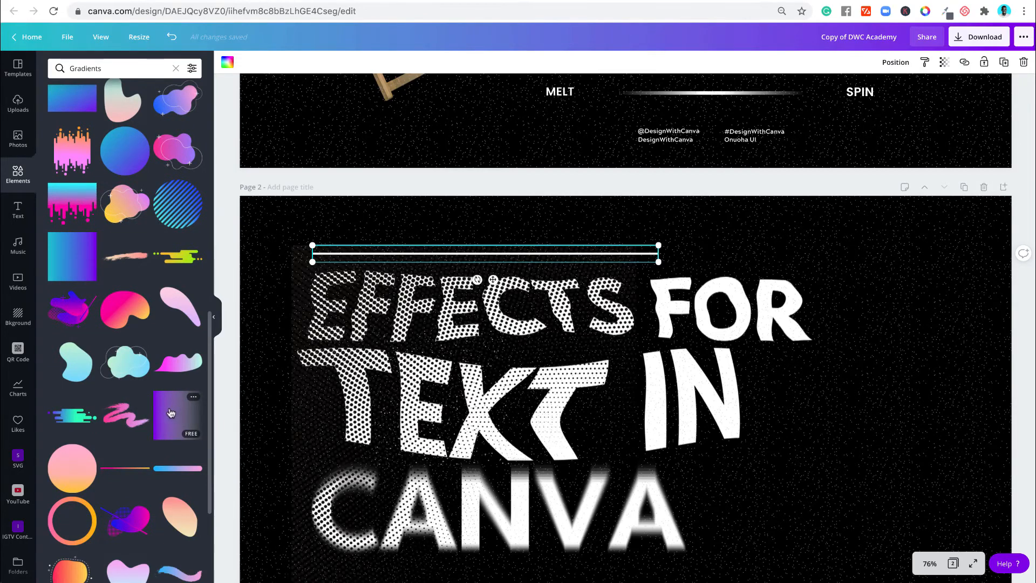
left_click(193, 399)
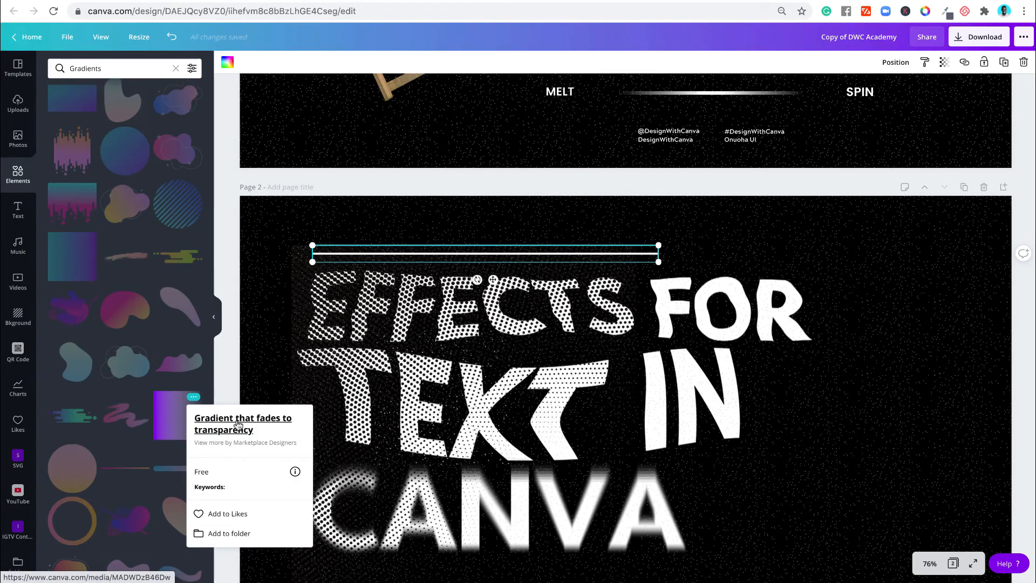
left_click(179, 406)
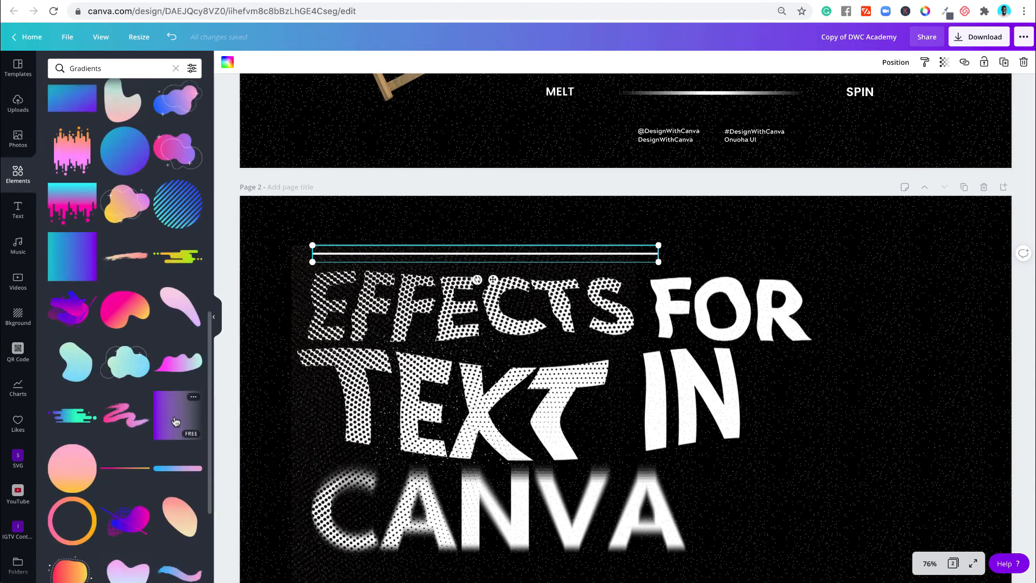
left_click(171, 421)
left_click_drag(603, 421, 318, 278)
- Set both colors of the gradient square to black
left_click(227, 63)
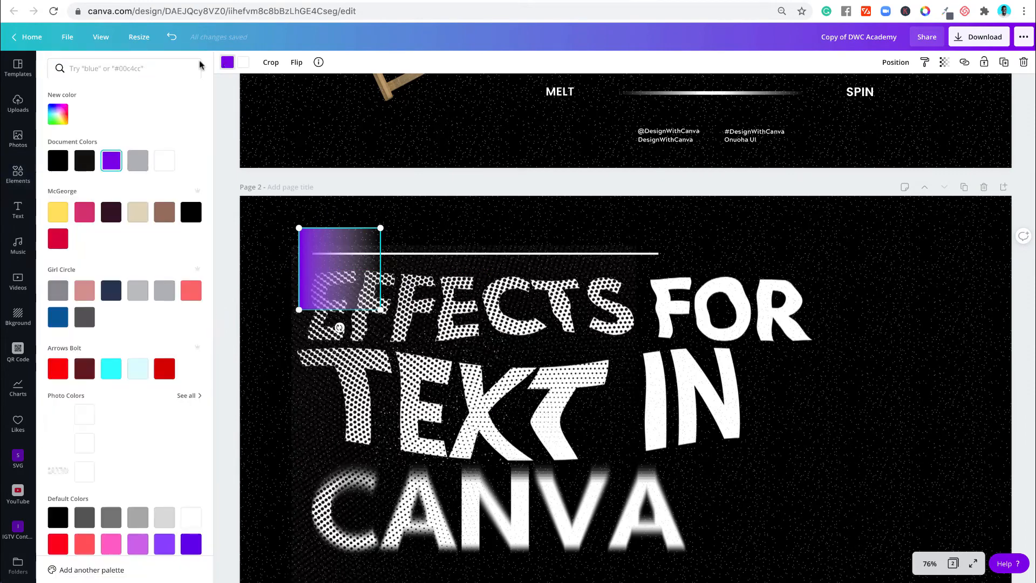
left_click(58, 161)
left_click(244, 62)
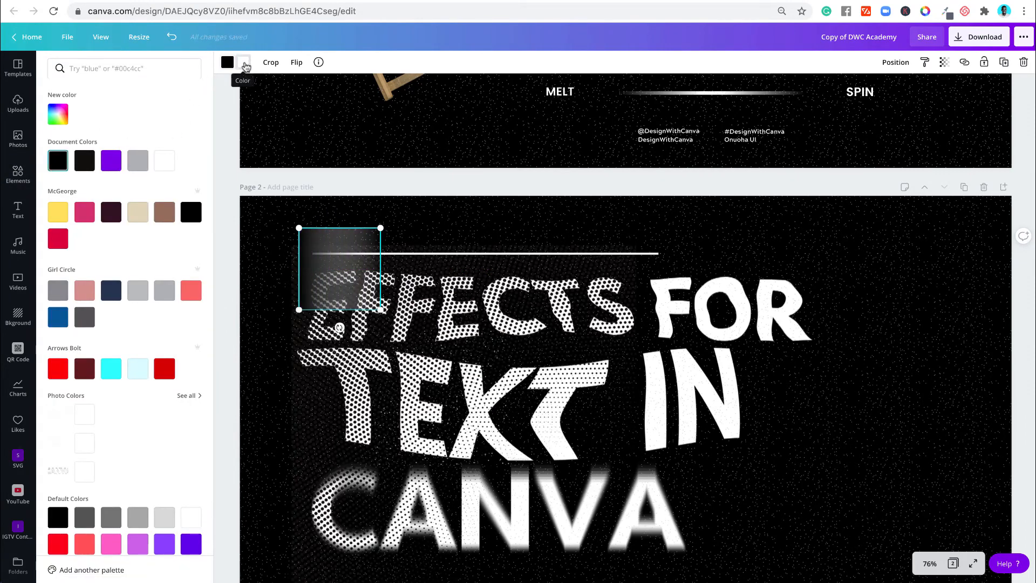
left_click(59, 162)
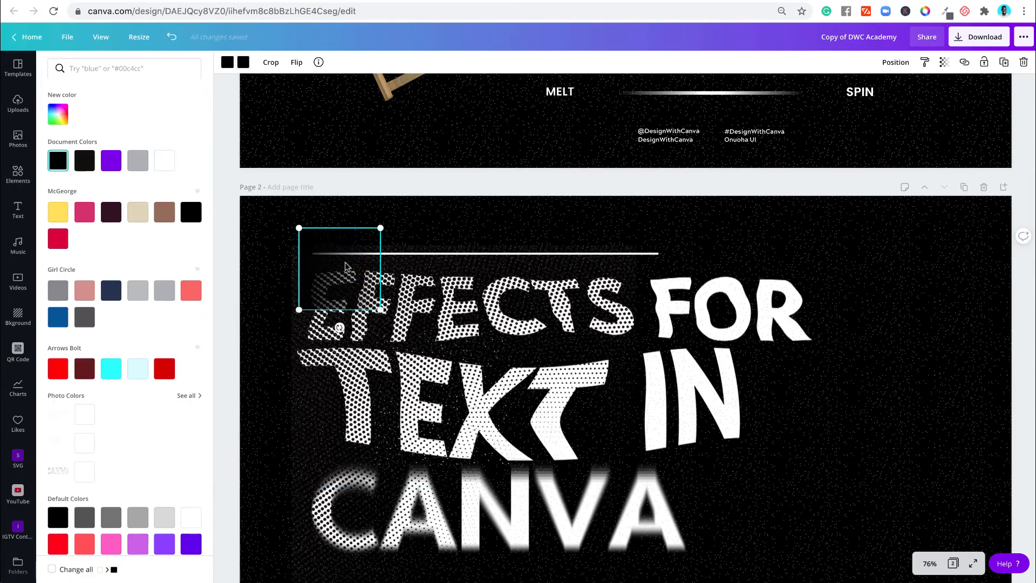
- Shift the black gradient slightly upward and enlarge it to cover about half of the white line
left_click_drag(324, 276, 328, 253)
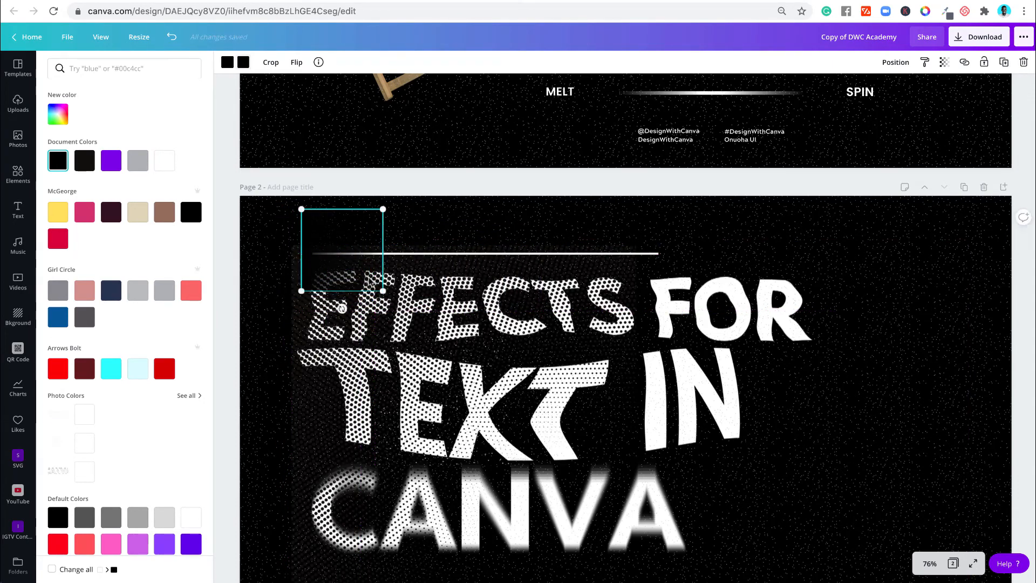
left_click_drag(383, 290, 456, 362)
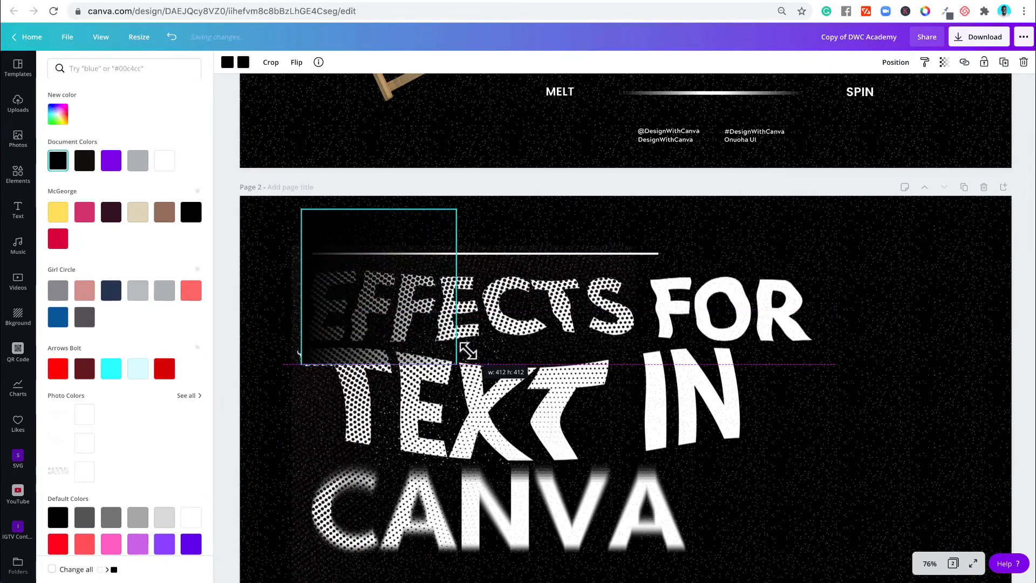
left_click(522, 225)
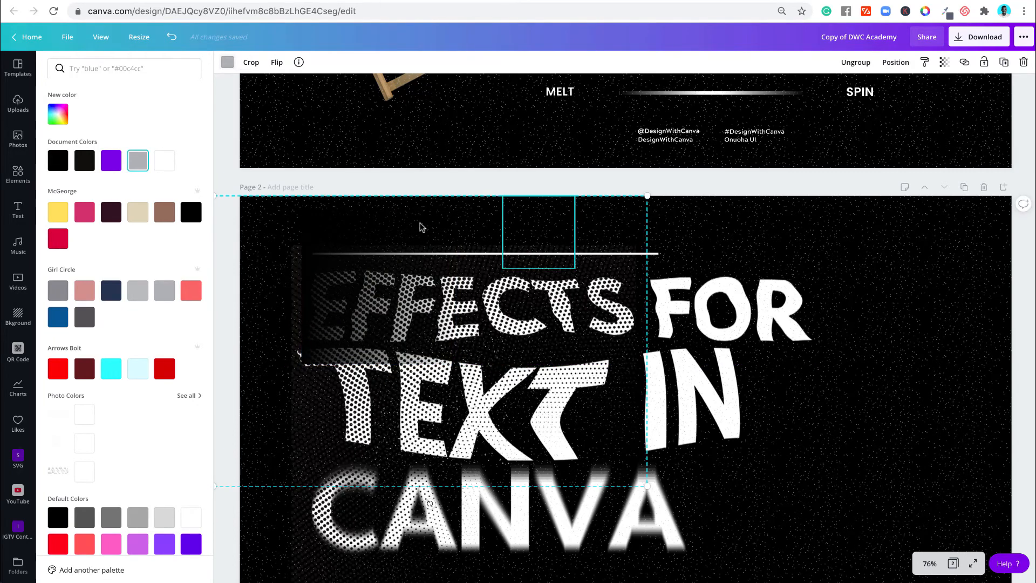
left_click_drag(333, 234, 335, 233)
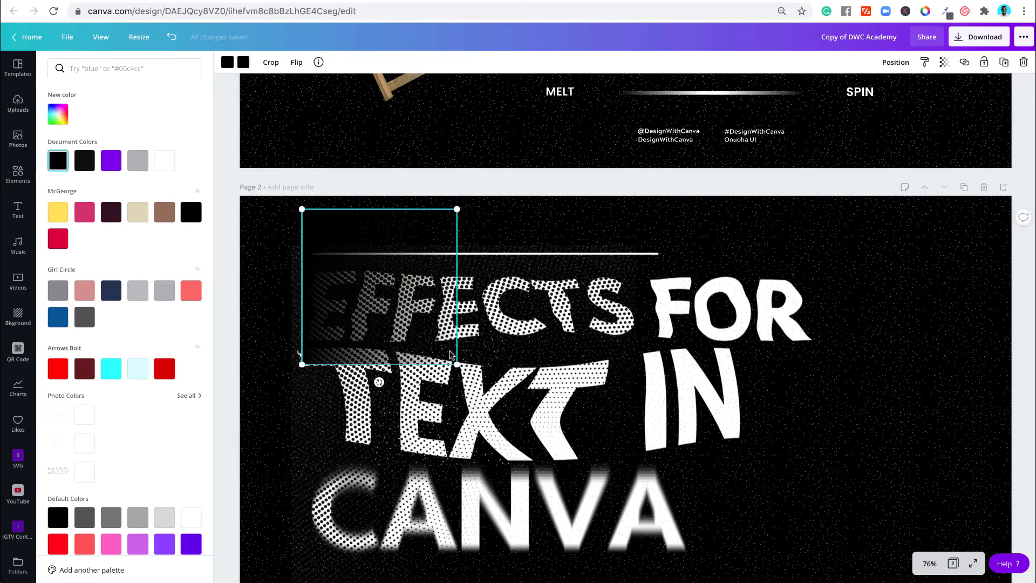
left_click_drag(457, 364, 480, 386)
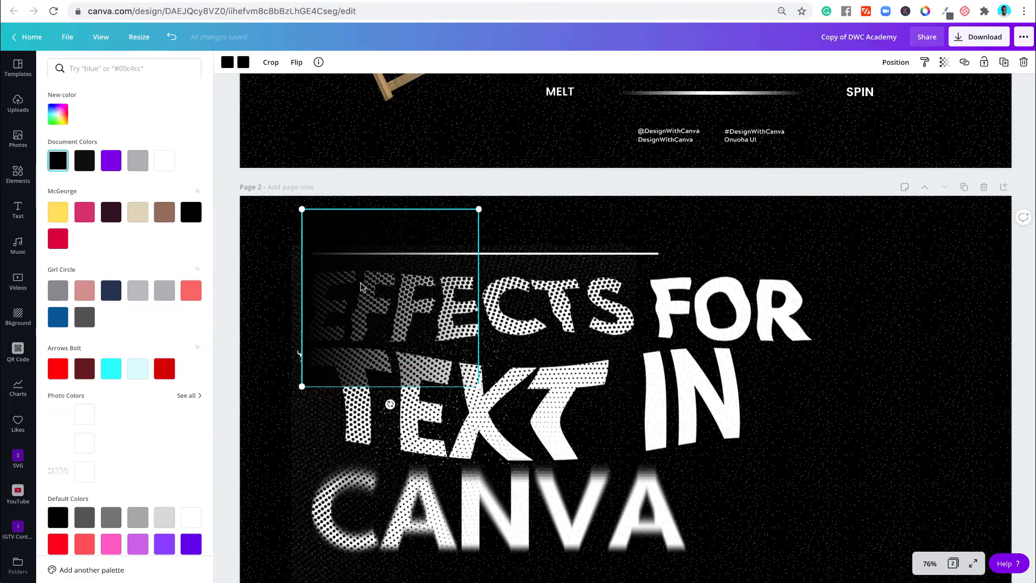
- Fit the gradient to the line's left end and mirror a copy, rotated half a turn, over the line's right half
left_click_drag(360, 290, 534, 256)
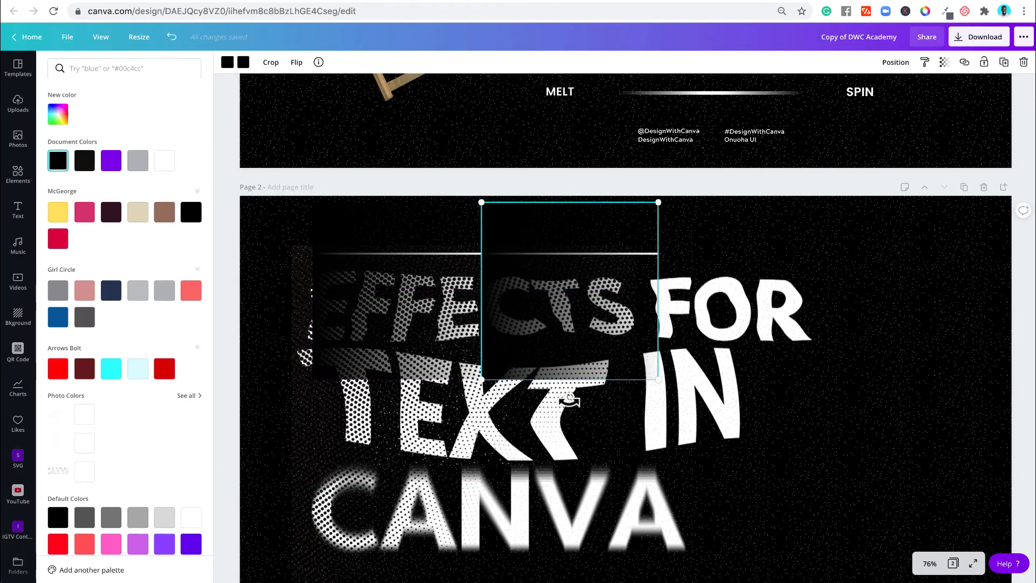
left_click_drag(570, 398, 569, 200)
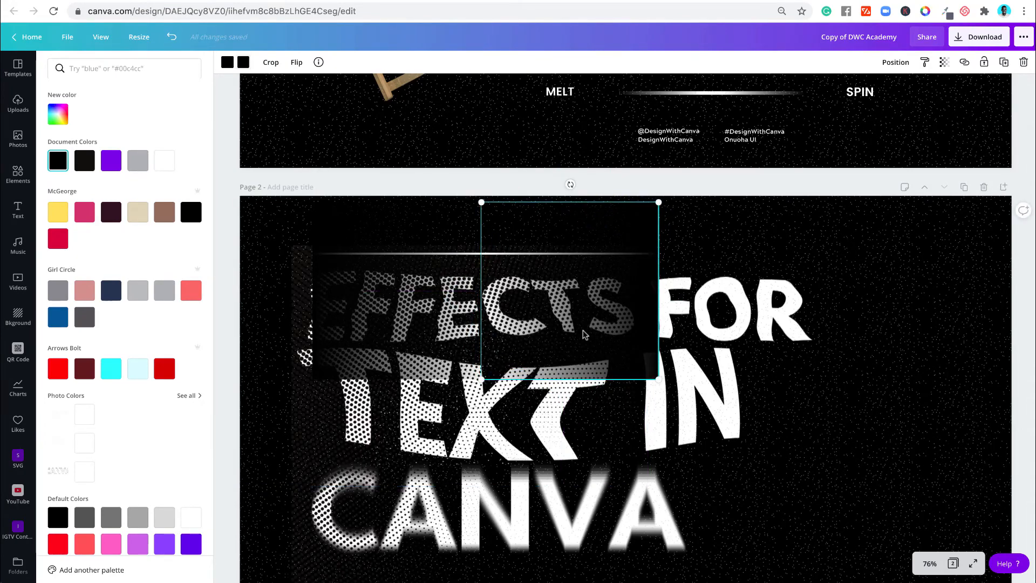
left_click_drag(582, 334, 583, 328)
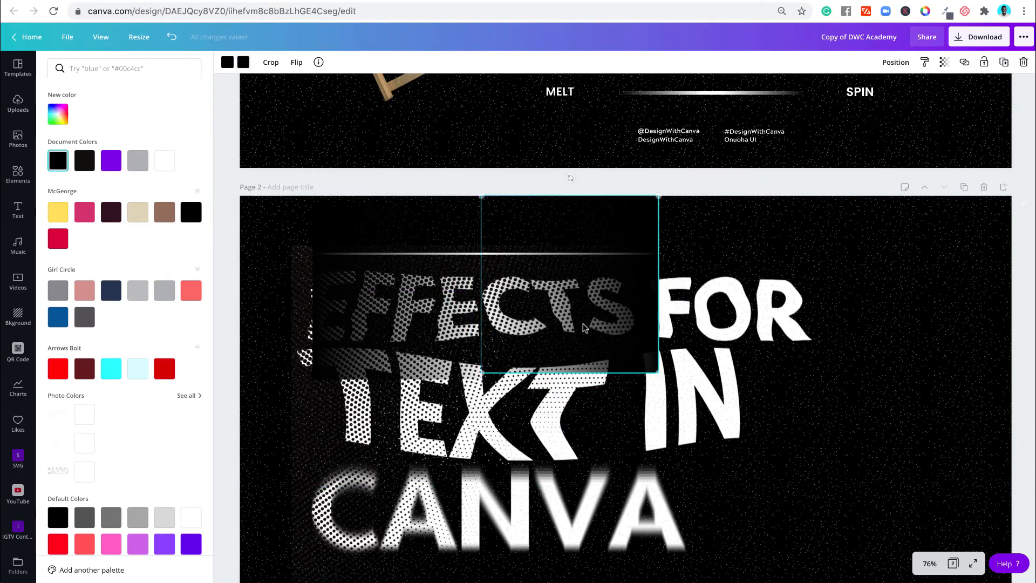
- Group the white line with the two black gradients that fade its ends
left_click(482, 254)
left_click(483, 253)
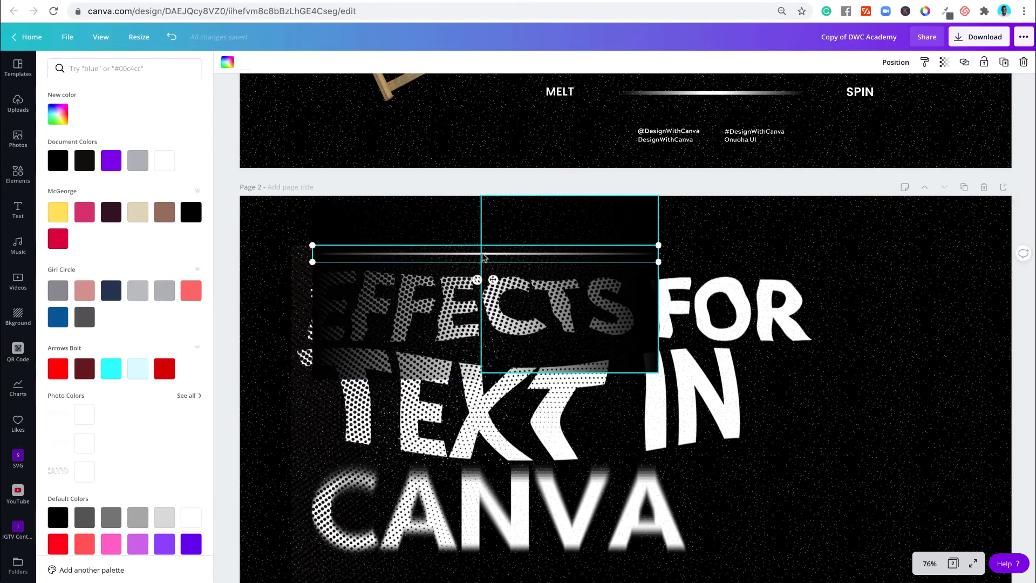
left_click(352, 222, "shift")
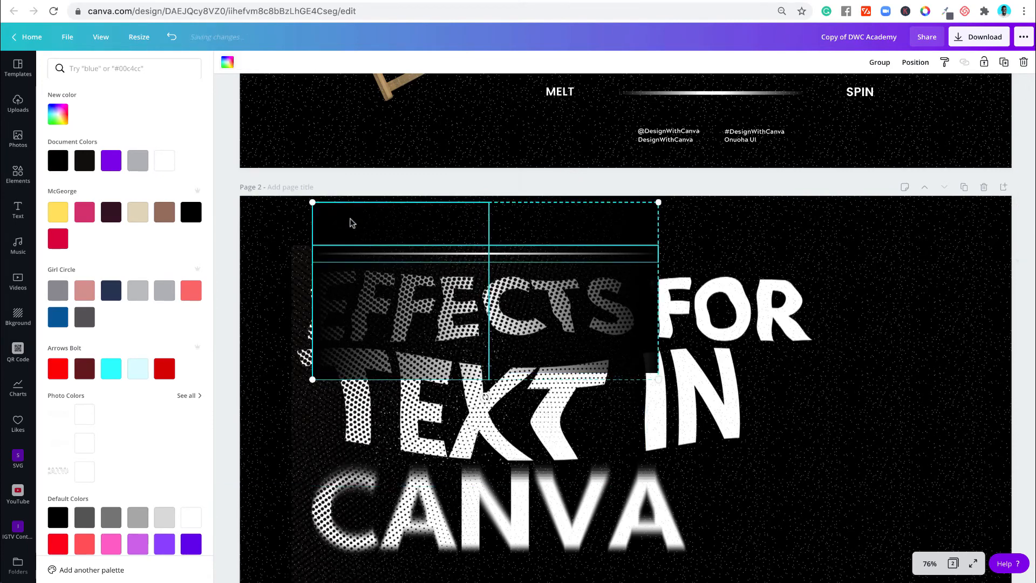
left_click(615, 224, "shift")
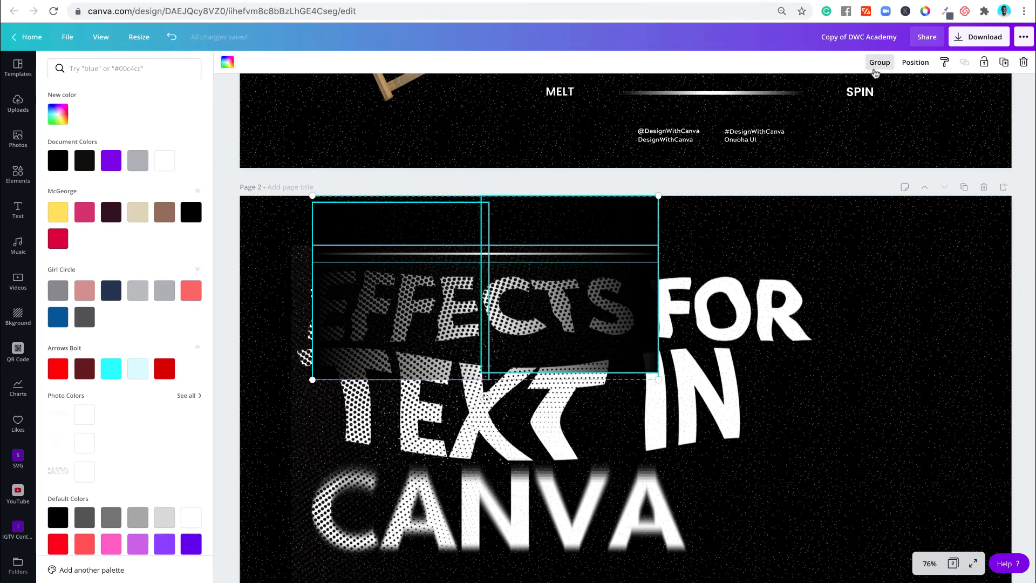
left_click(880, 62)
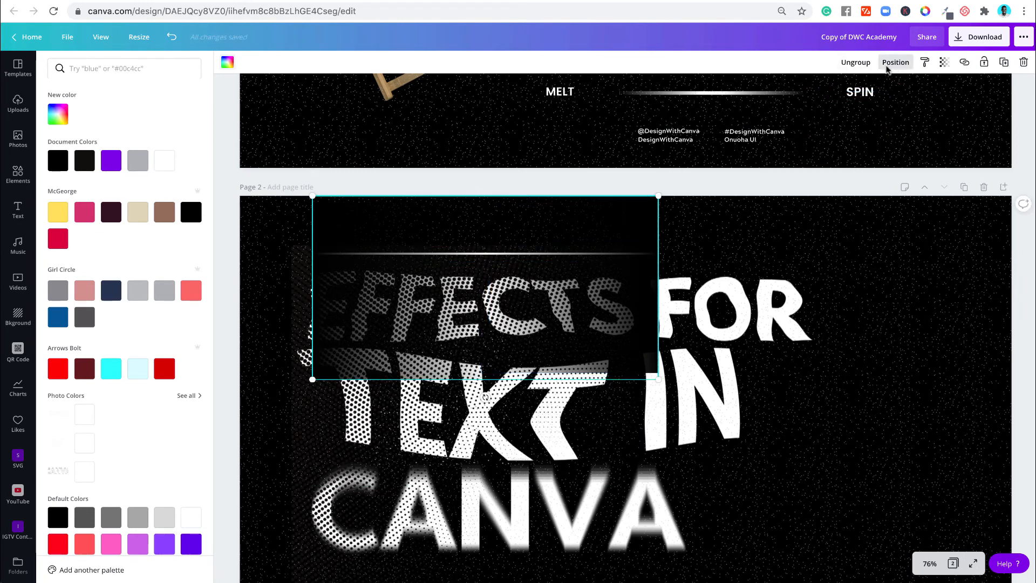
- Send the faded line group to the back and bring it forward one layer
left_click(897, 64)
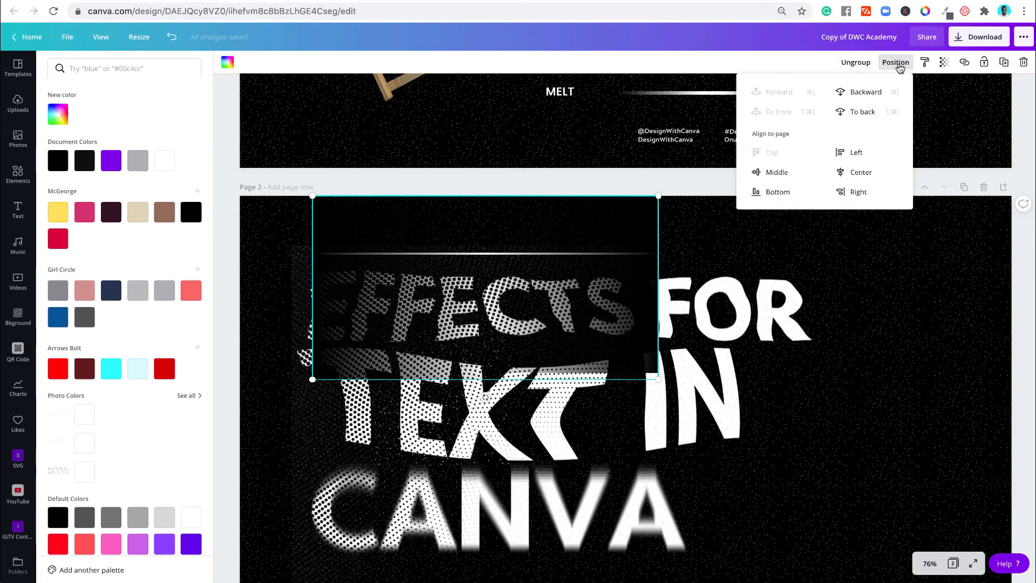
left_click(862, 113)
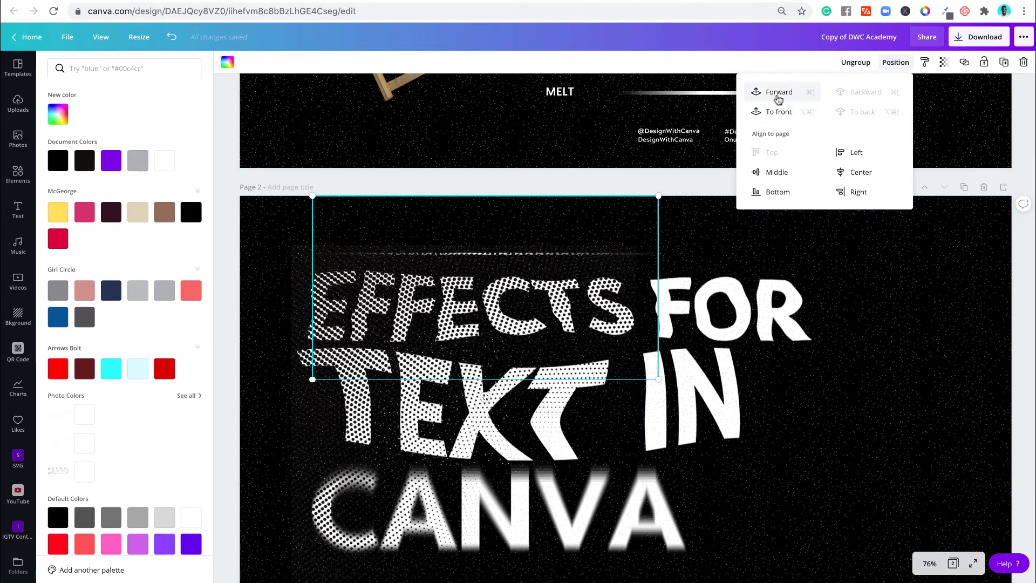
left_click(753, 95)
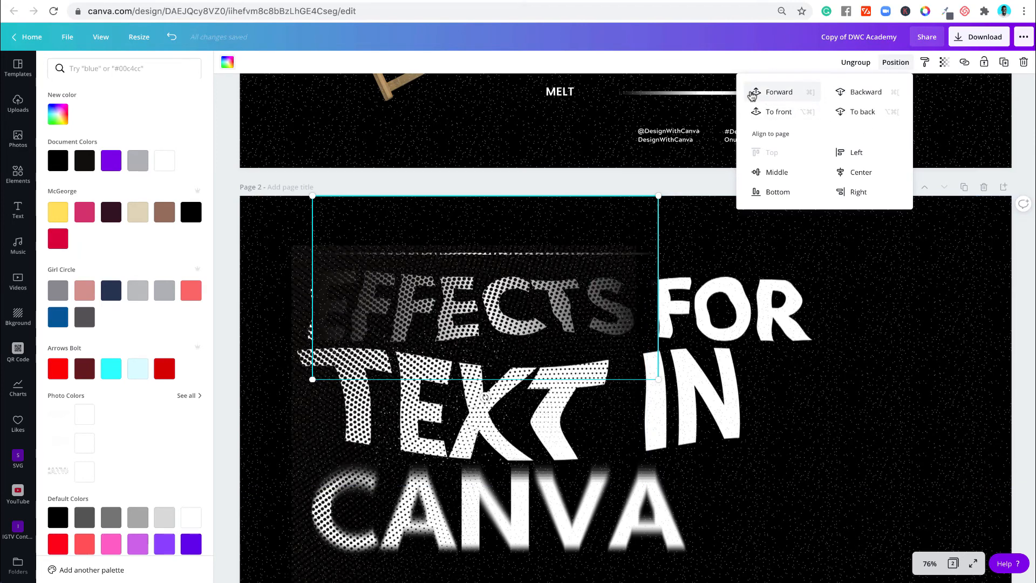
- Bring the faded line group forward to the front of page 2's layers
left_click(752, 95)
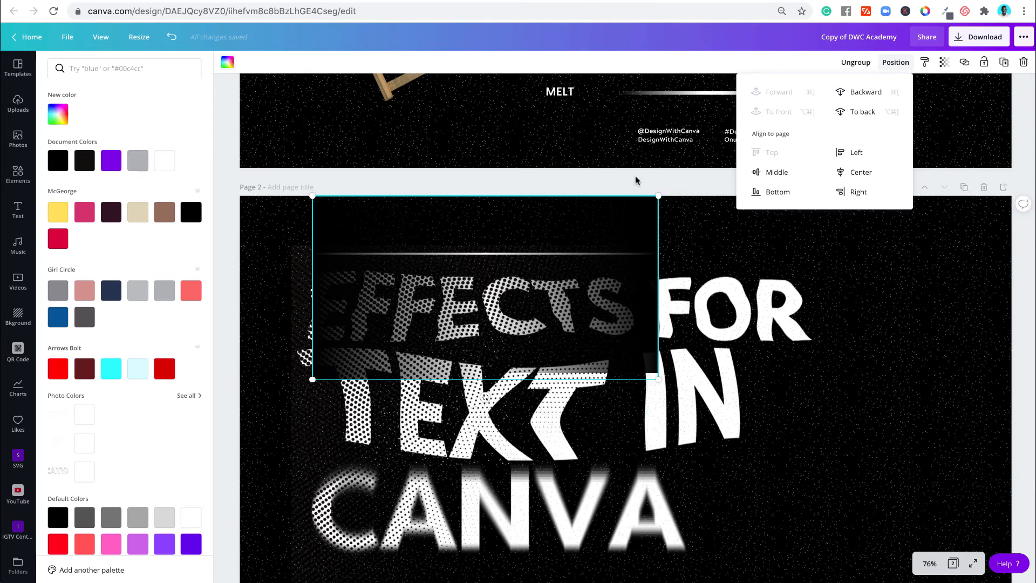
left_click(493, 179)
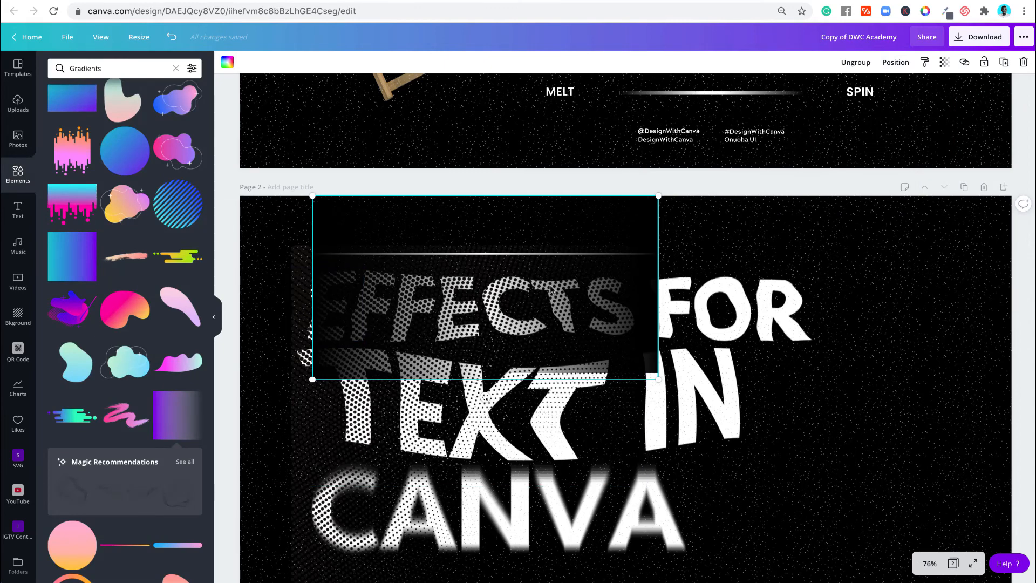
- Try raising the EFFECTS FOR title forward in the layer order, and return it to the back
left_click(705, 311)
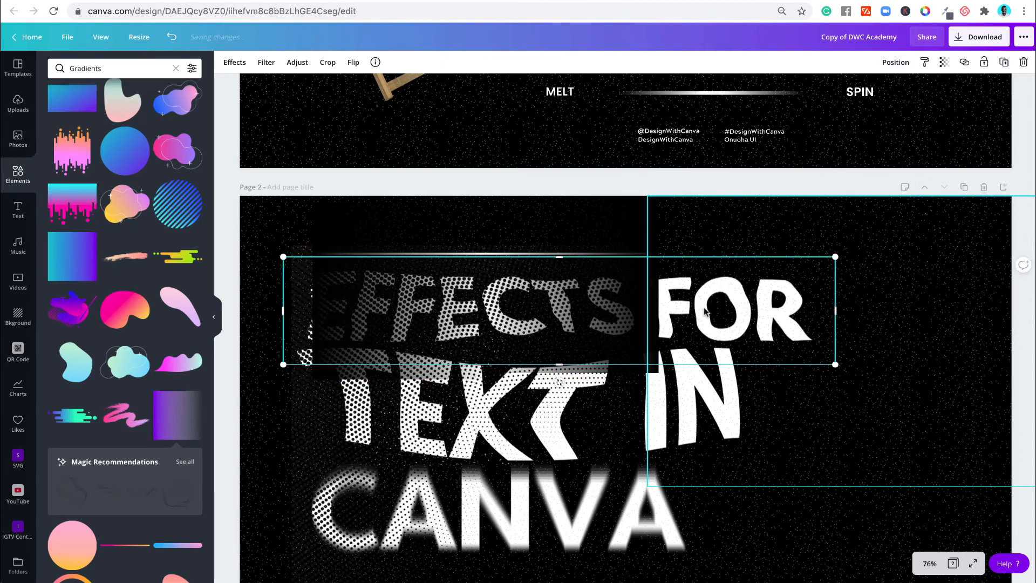
left_click(894, 67)
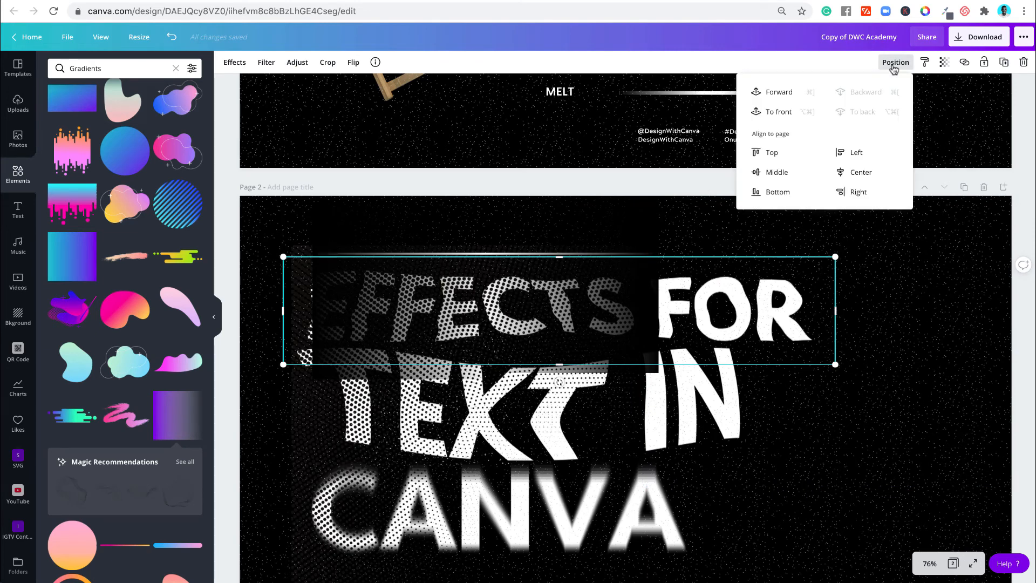
left_click(780, 93)
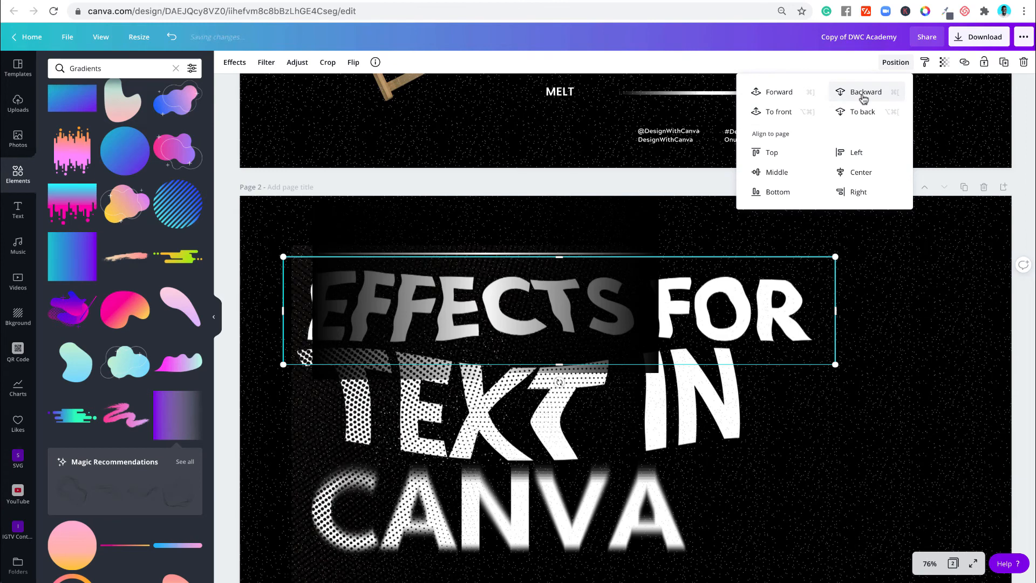
left_click(863, 98)
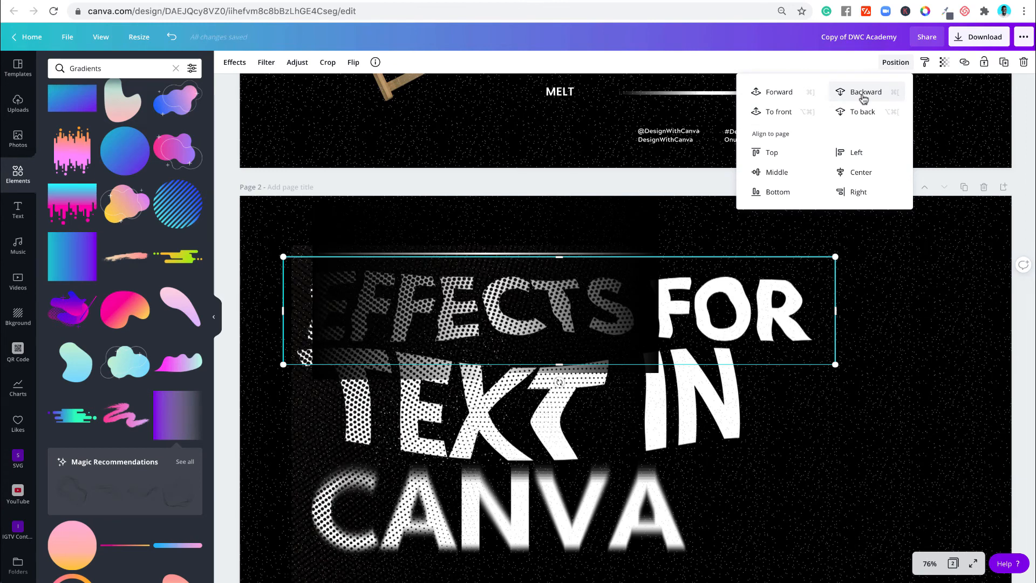
left_click(863, 98)
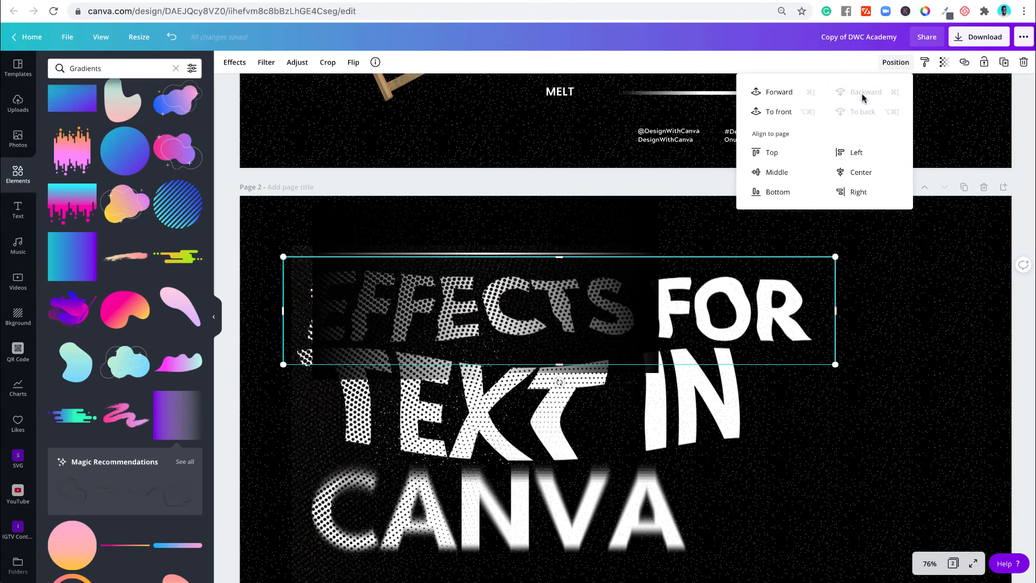
- Send the faded line group above EFFECTS FOR to the back of page 2
left_click(534, 226)
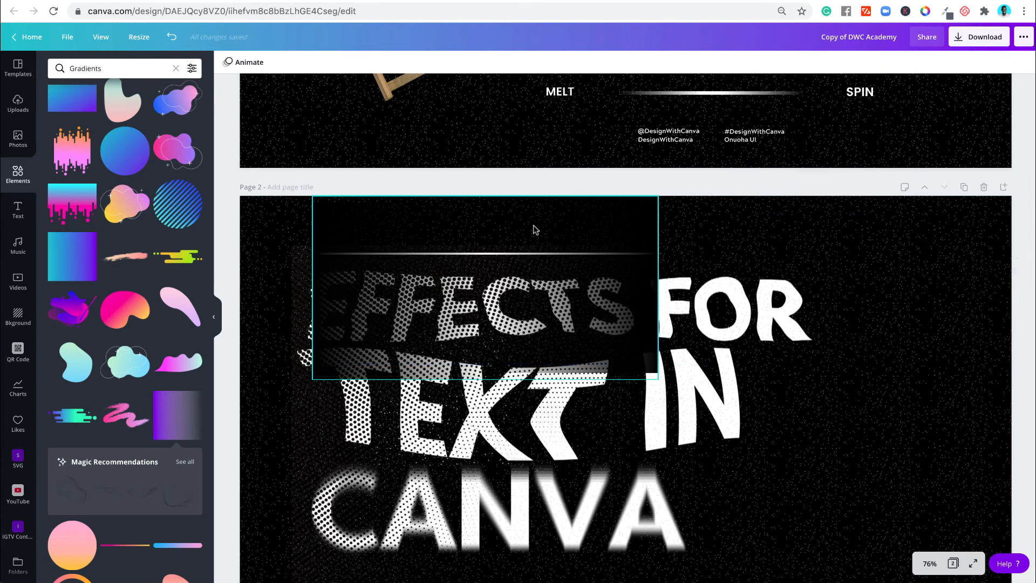
left_click(422, 240)
left_click(895, 62)
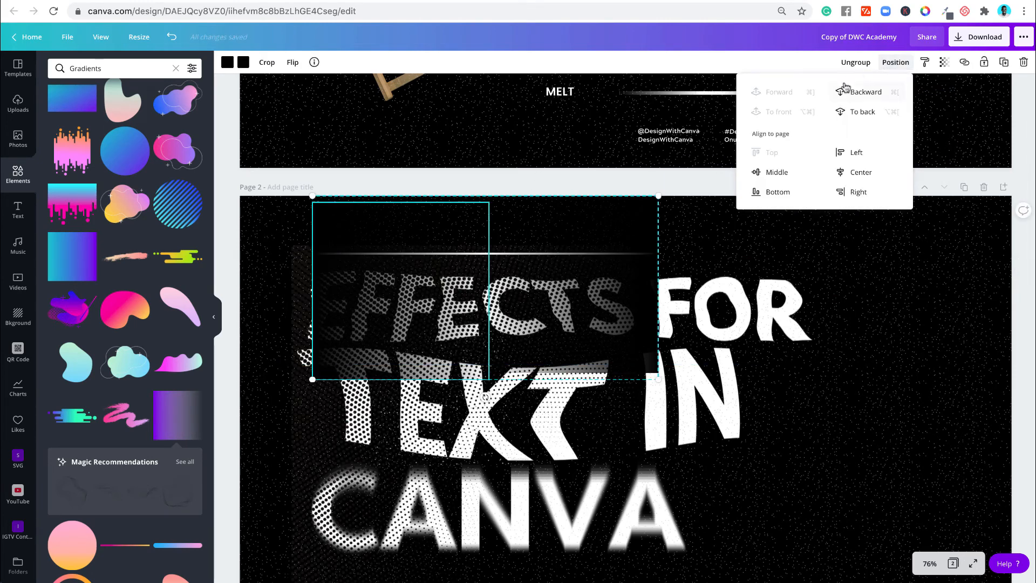
left_click(861, 112)
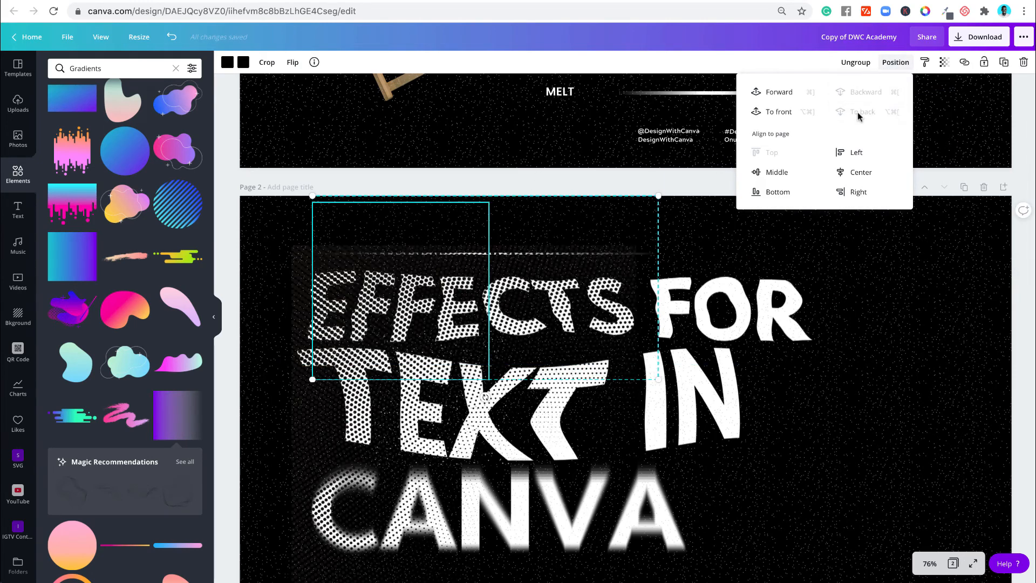
left_click(634, 184)
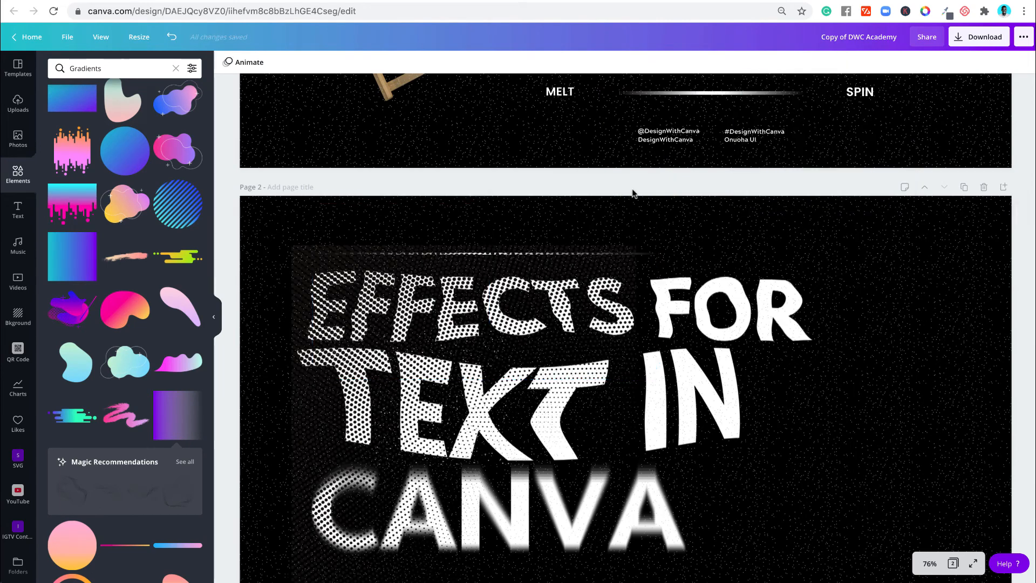
- Duplicate the faded line group and place the copy so its line runs just below the word CANVA
left_click(499, 256)
left_click(499, 256)
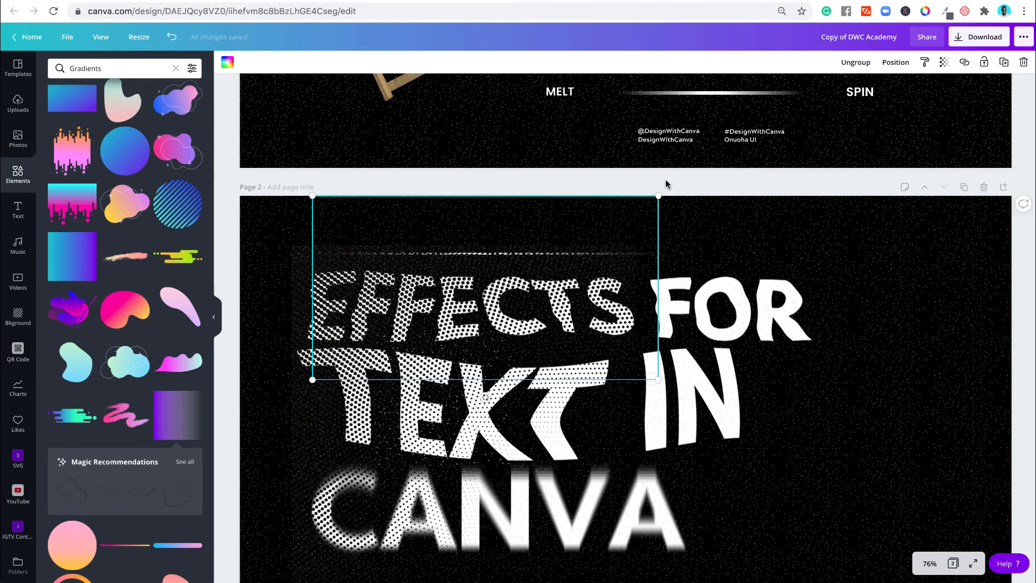
key("ctrl+d")
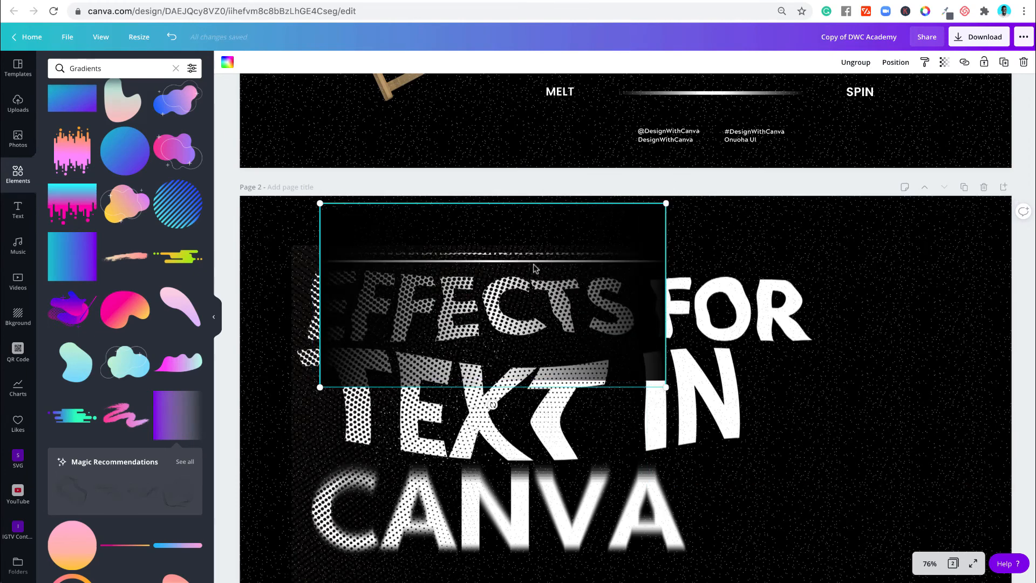
left_click_drag(534, 268, 529, 470)
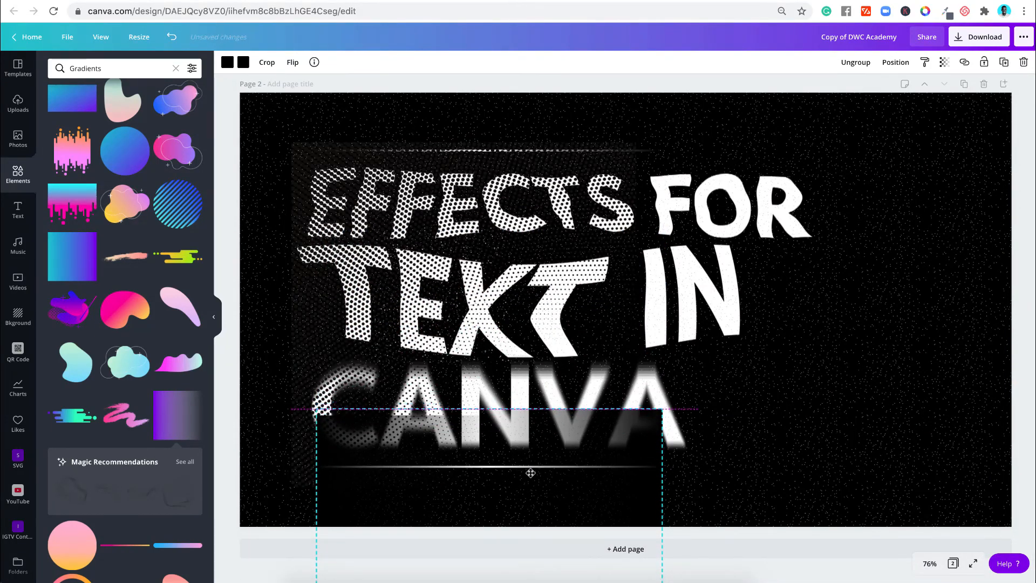
- Send the duplicated line group below CANVA to the back so the title lies over it
left_click(896, 63)
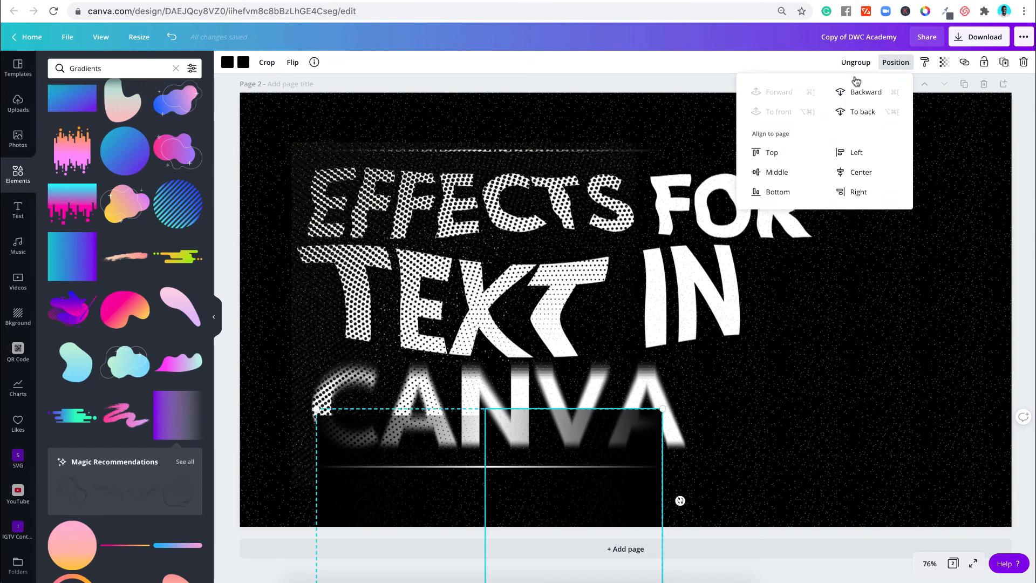
left_click(859, 112)
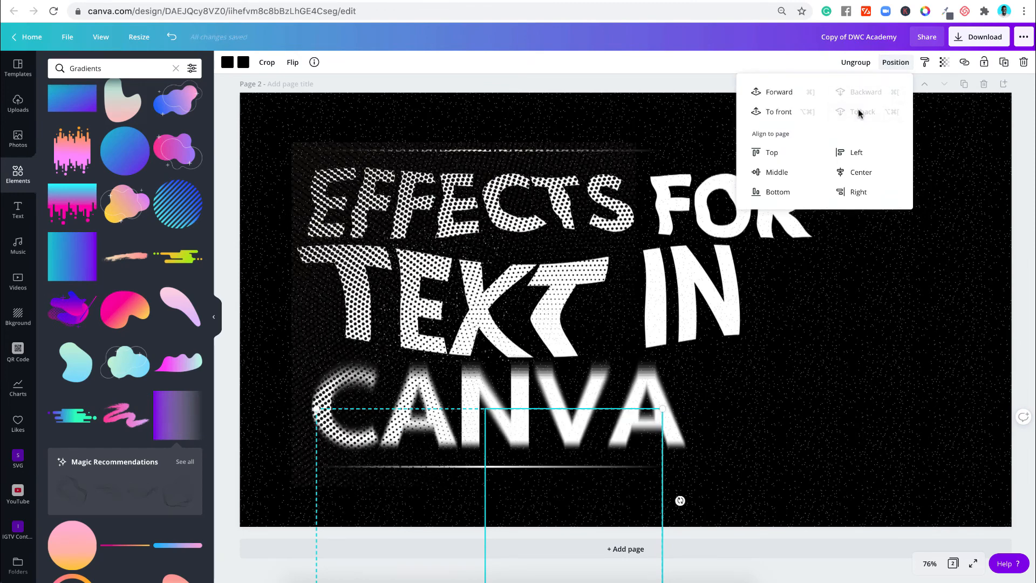
left_click(574, 81)
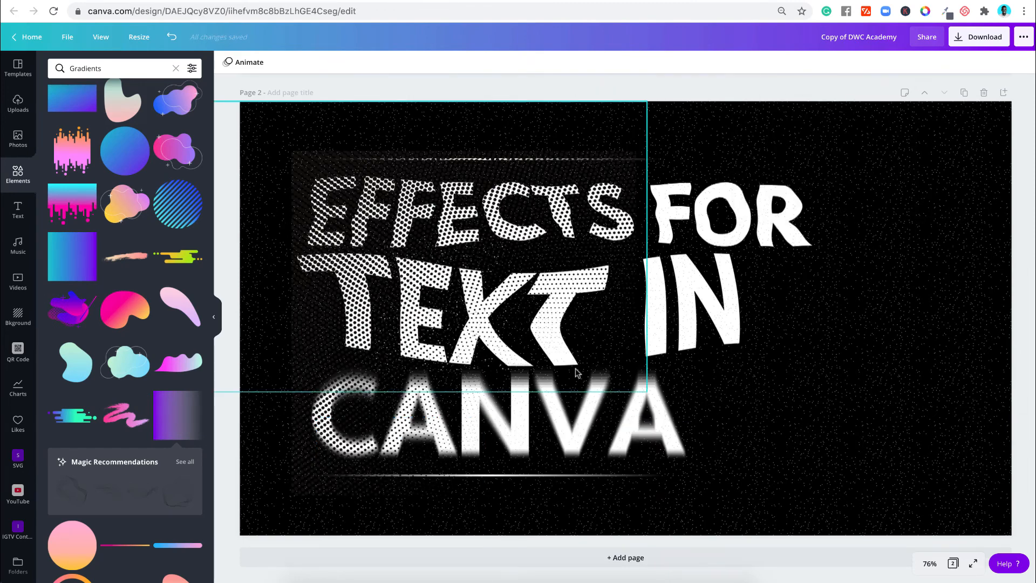
left_click_drag(707, 461, 852, 461)
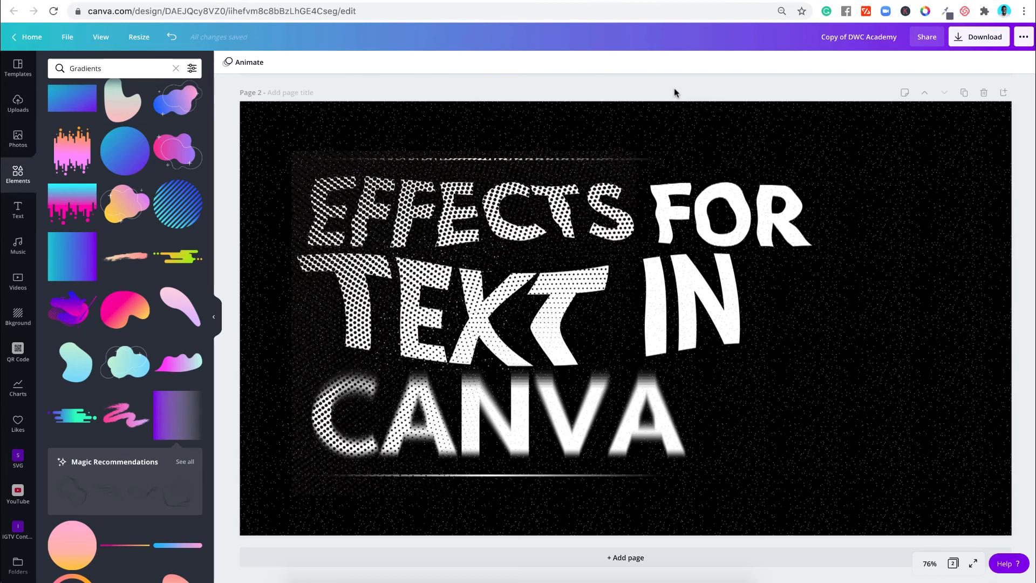
left_click(438, 223)
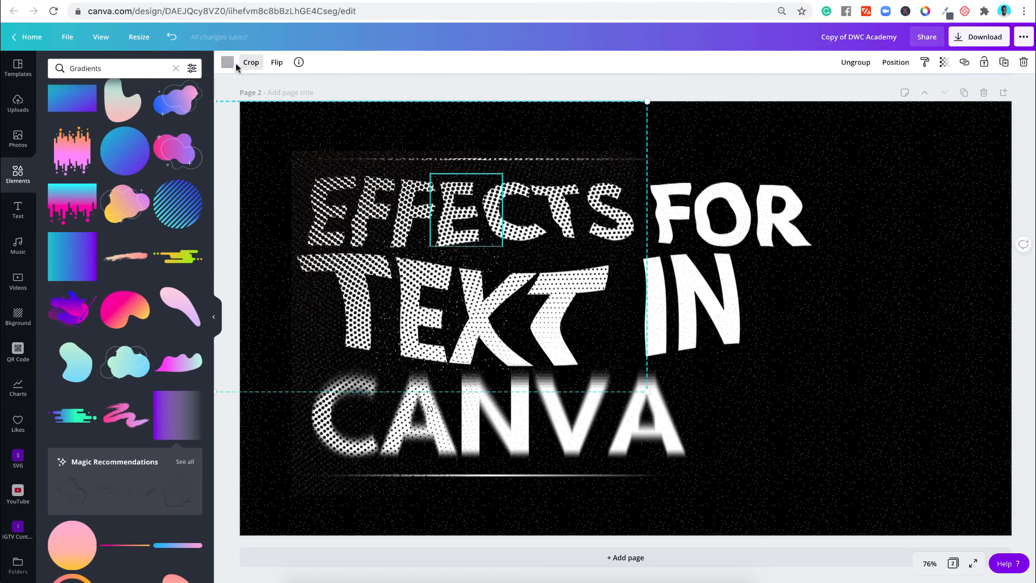
left_click_drag(430, 115, 864, 116)
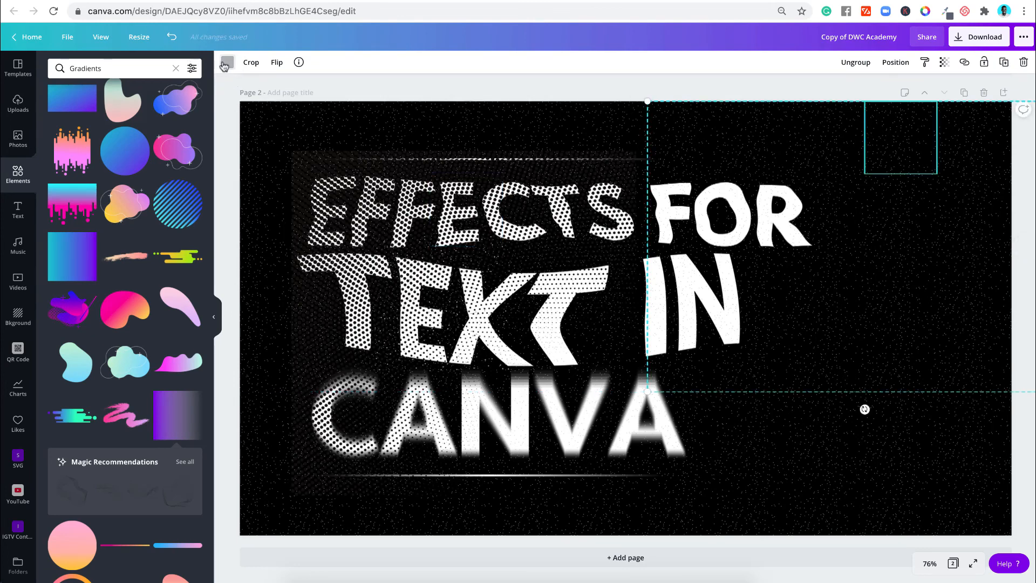
left_click(375, 85)
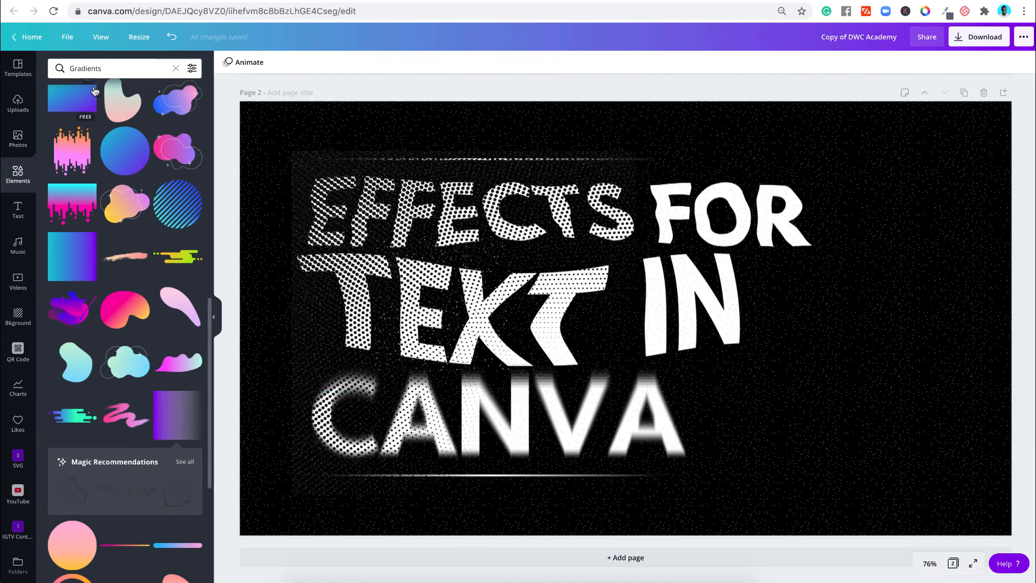
- Search the elements for CANVA and add the round turquoise Canva logo to page 2
left_click(108, 68)
key("ctrl+a")
type("CANVA")
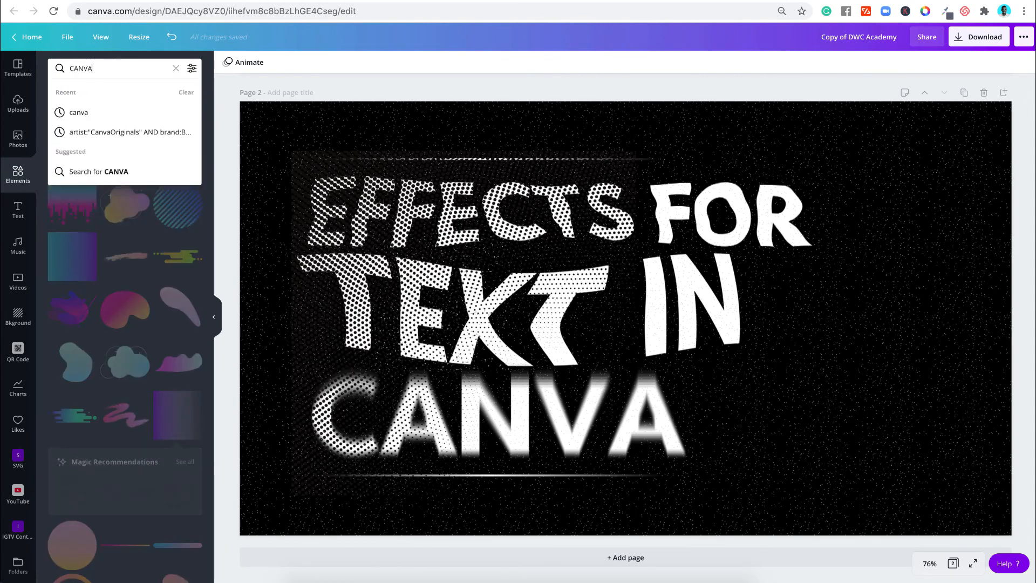
key("Return")
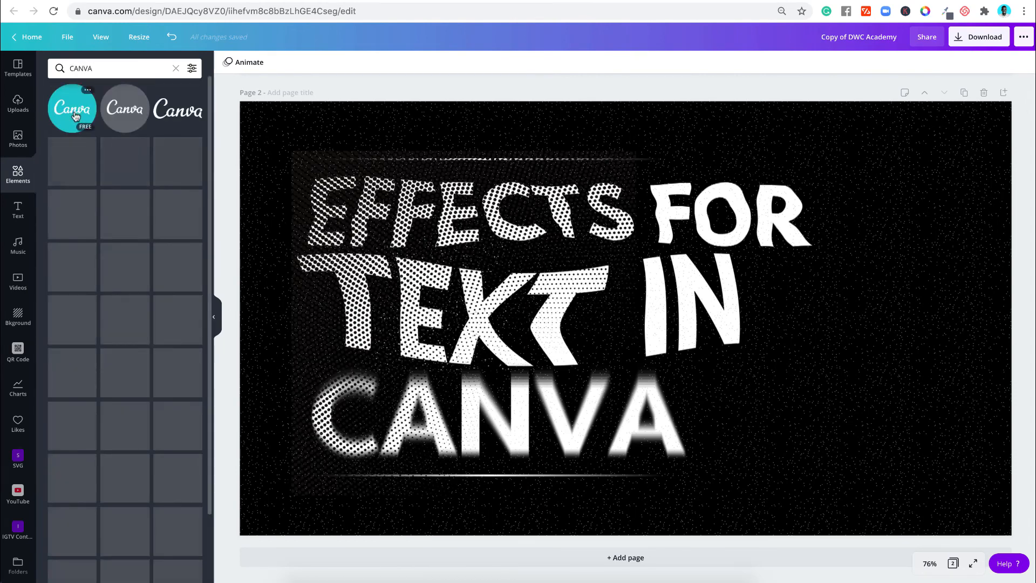
left_click(76, 116)
- Shrink the Canva logo to a small badge and place it near the page's lower-right corner
left_click_drag(617, 307, 842, 342)
left_click_drag(763, 437, 760, 447)
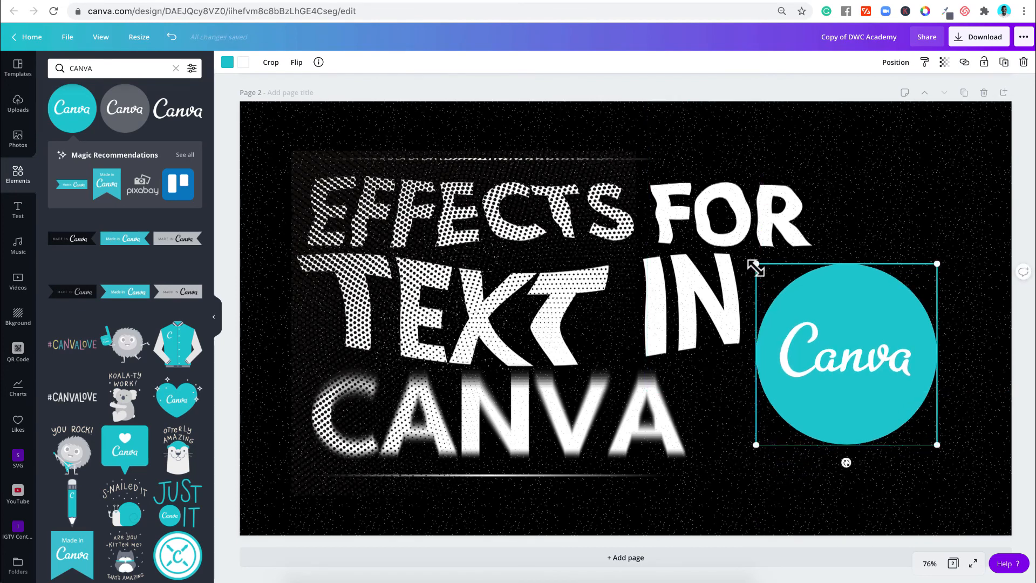
left_click_drag(755, 264, 770, 275)
left_click_drag(855, 342, 858, 359)
left_click_drag(770, 296, 875, 354)
left_click_drag(904, 417, 934, 414)
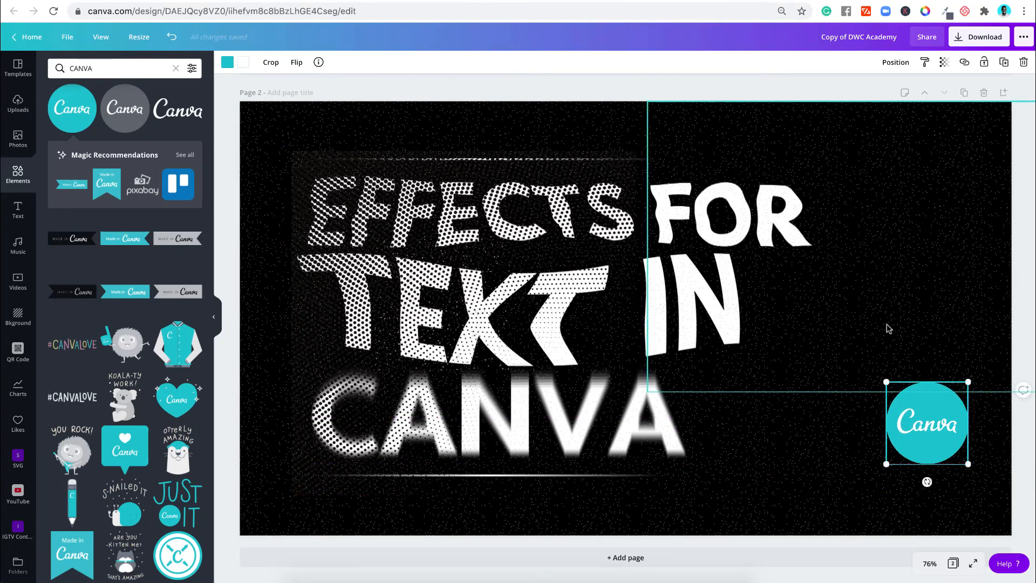
left_click(681, 88)
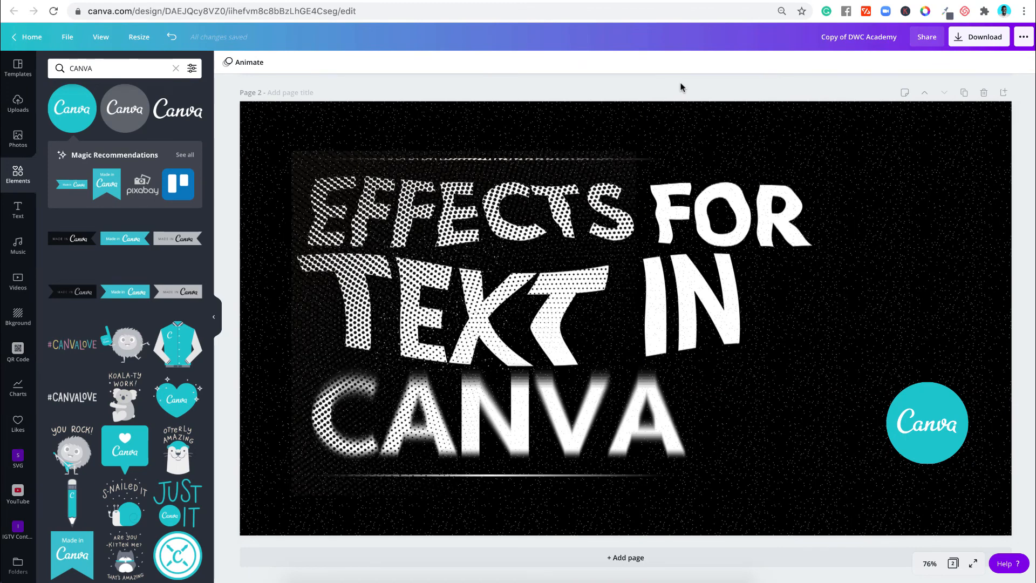
- Shift the Canva badge slightly left, away from the page's right edge, and show the page in full screen
left_click_drag(928, 452, 896, 450)
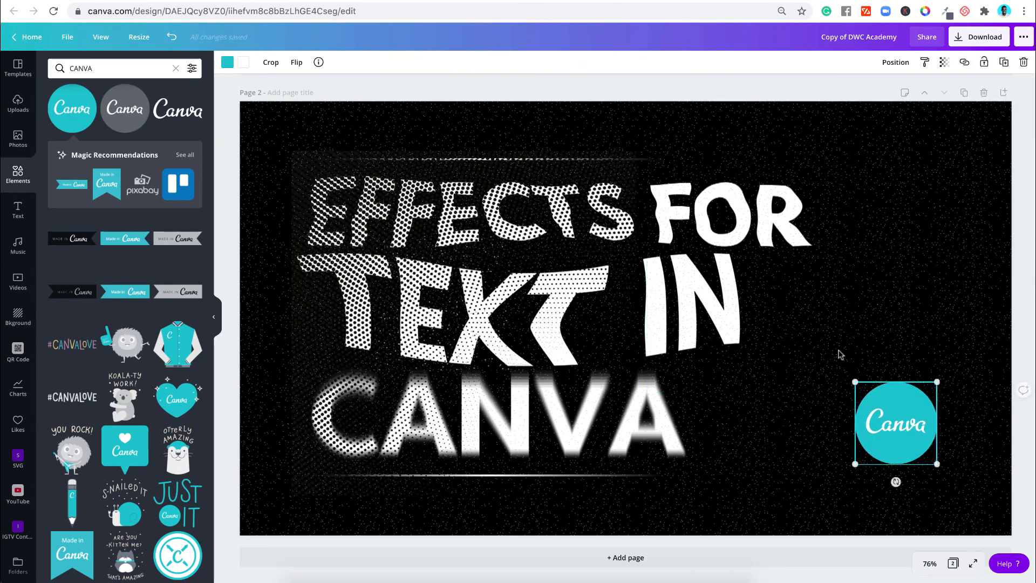
left_click(727, 96)
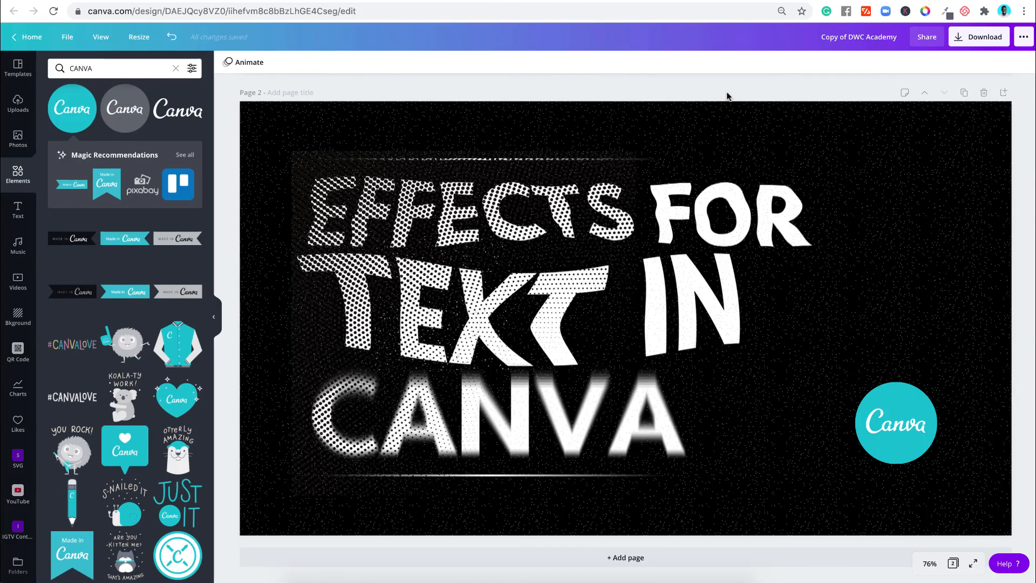
left_click(973, 563)
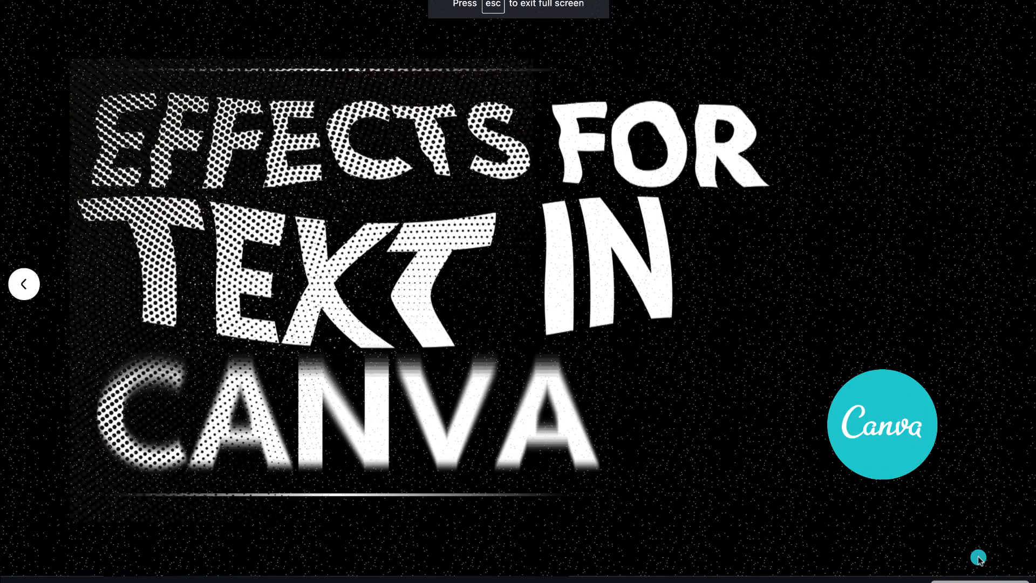